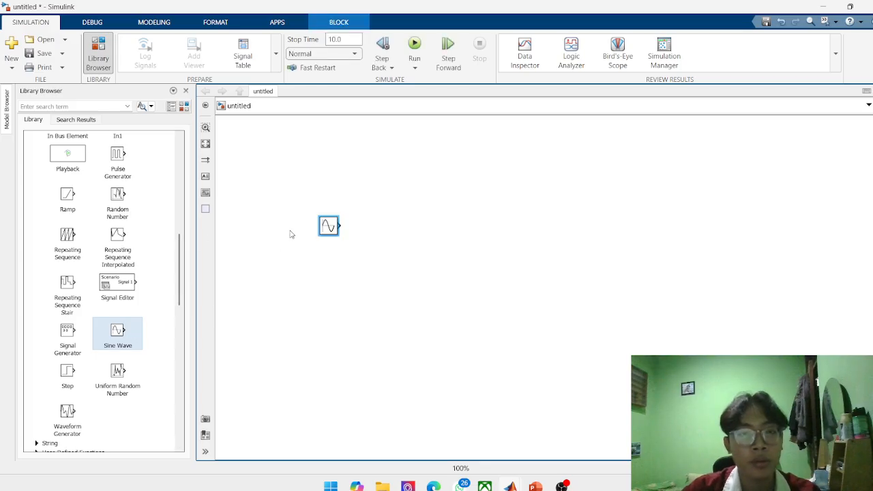
Expand the Sinks category of the block library and bring its blocks into view.
scroll(130, 292, "up", 5)
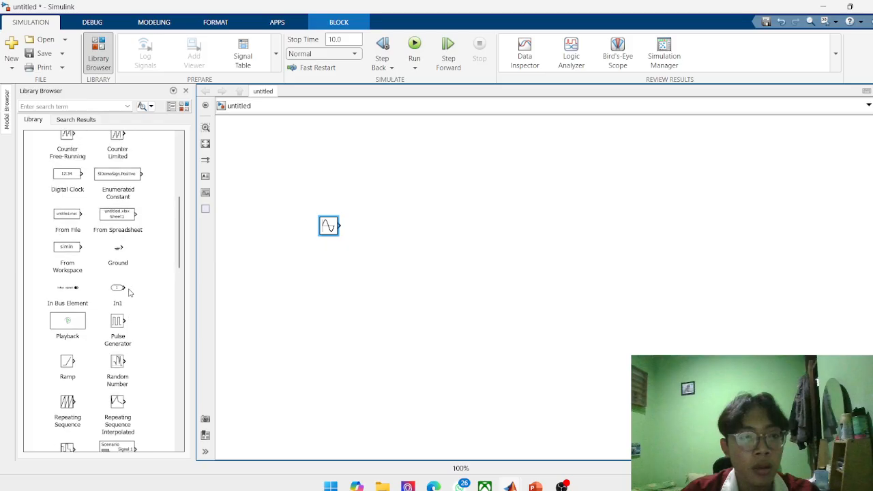
scroll(131, 288, "up", 5)
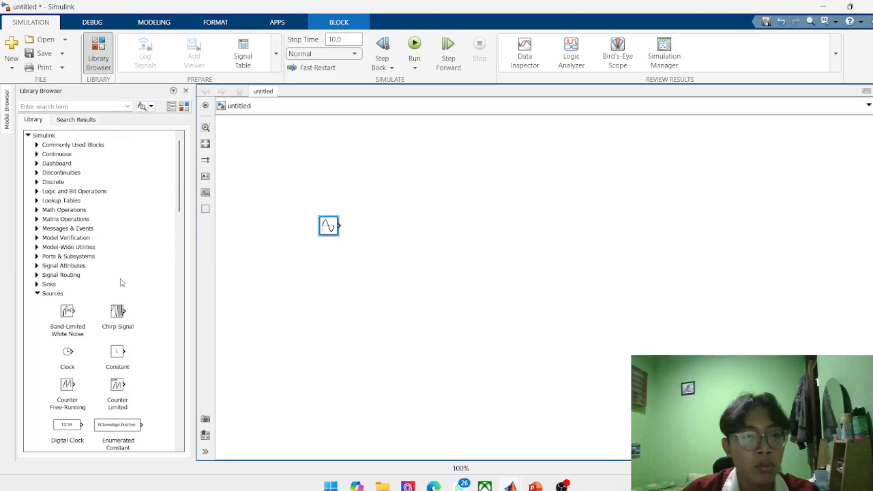
left_click(37, 285)
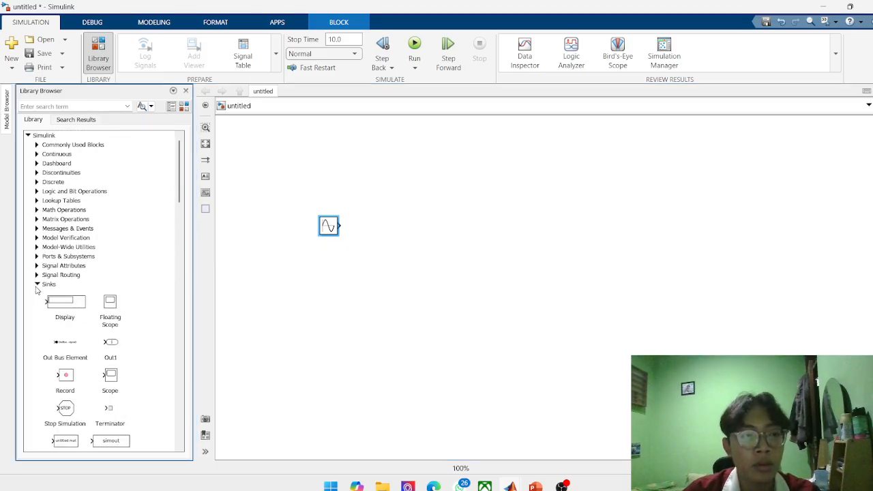
scroll(73, 296, "down", 3)
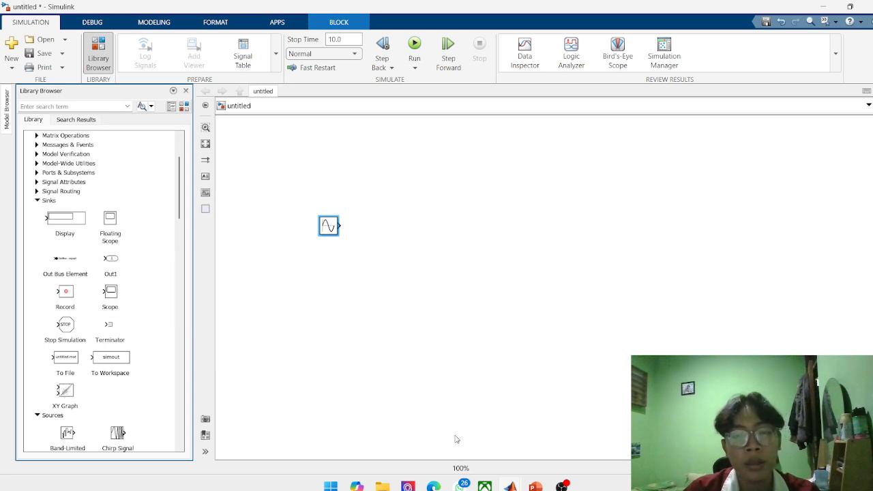
Switch to the Canva presentation, review page 7 on source blocks, sink blocks and the math library, and return to Simulink.
left_click(434, 486)
left_click(422, 258)
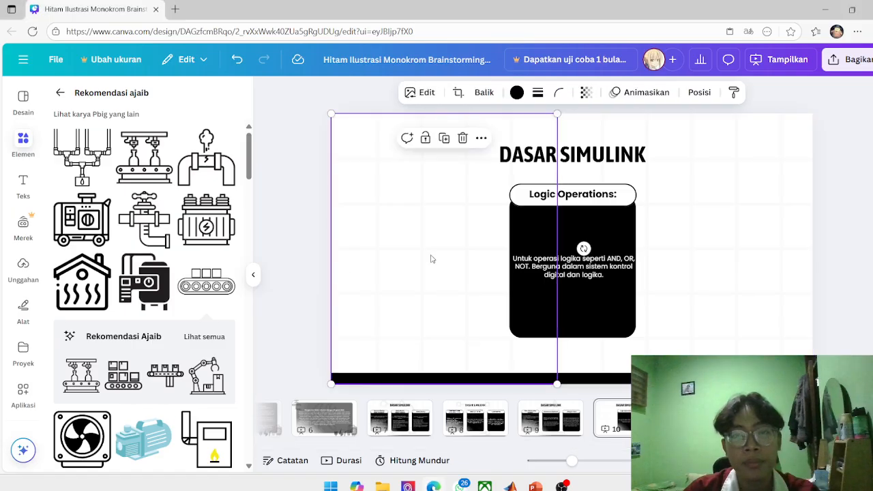
left_click(554, 418)
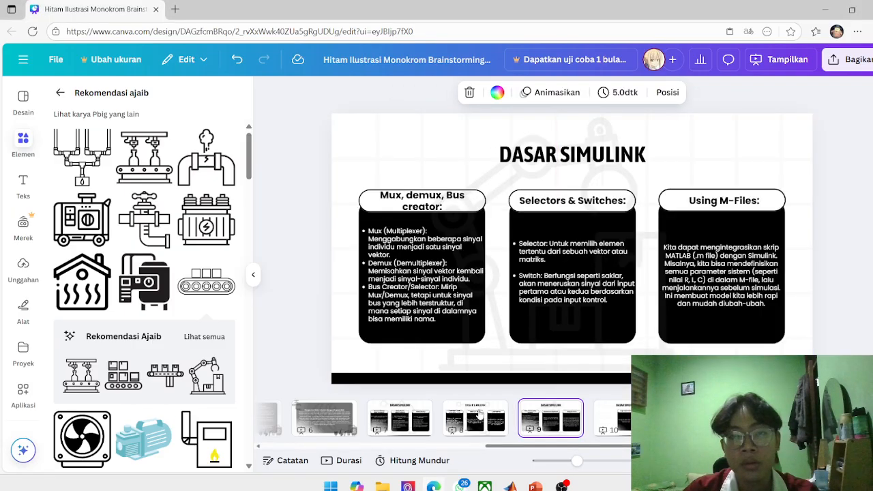
left_click(465, 410)
right_click(403, 417)
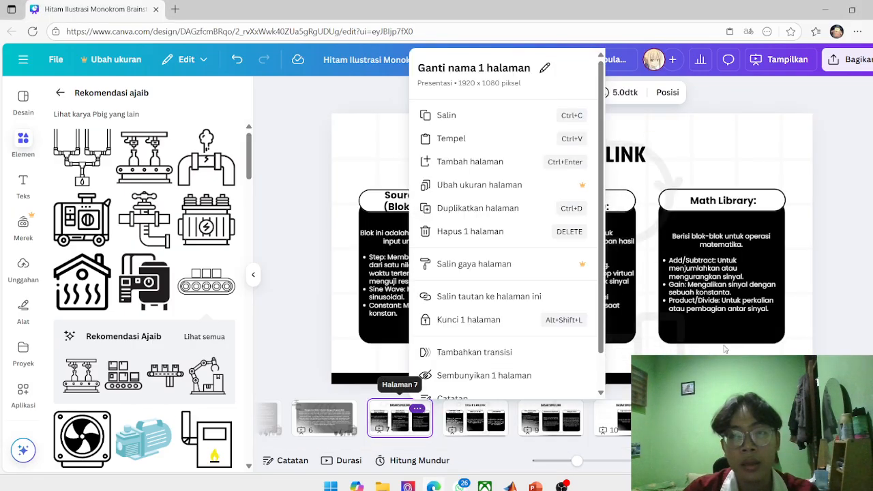
left_click(772, 330)
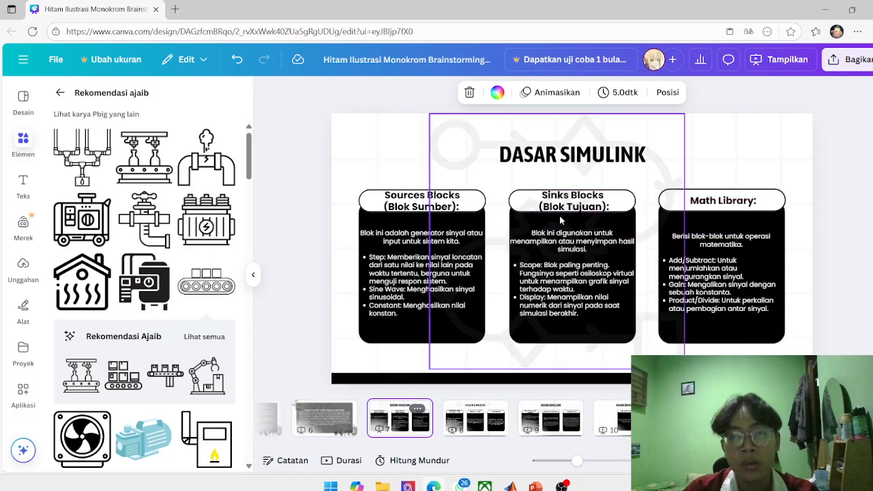
left_click(825, 8)
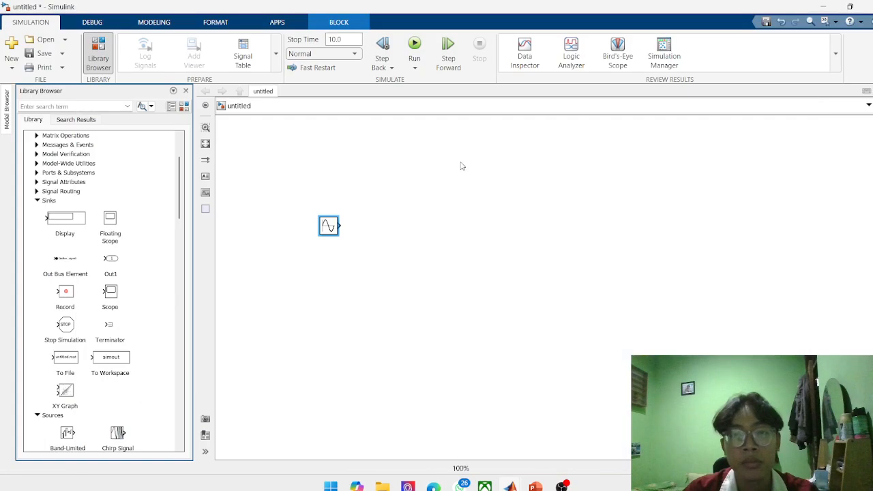
Add a Scope block from the Sinks library to the model, to the right of the Sine Wave block.
left_click(111, 294)
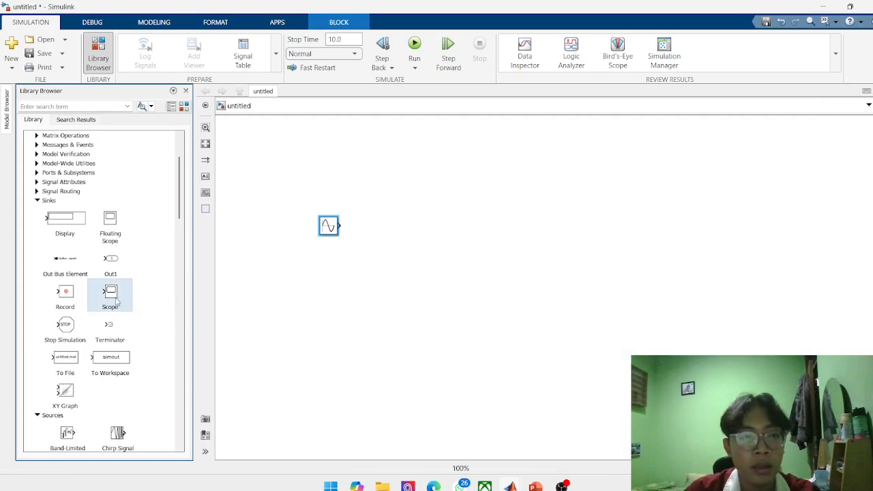
left_click(427, 234)
left_click_drag(127, 286, 408, 234)
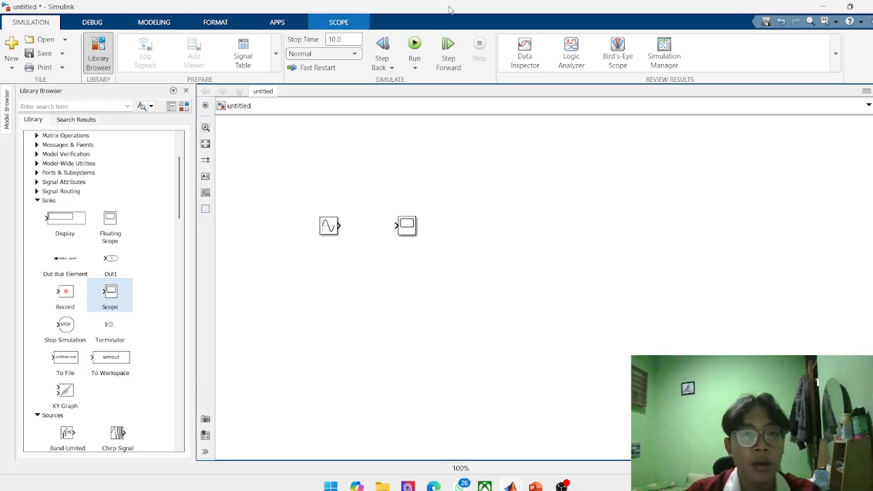
Connect the Sine Wave block's output to the Scope block's input.
left_click(287, 132)
left_click(329, 225)
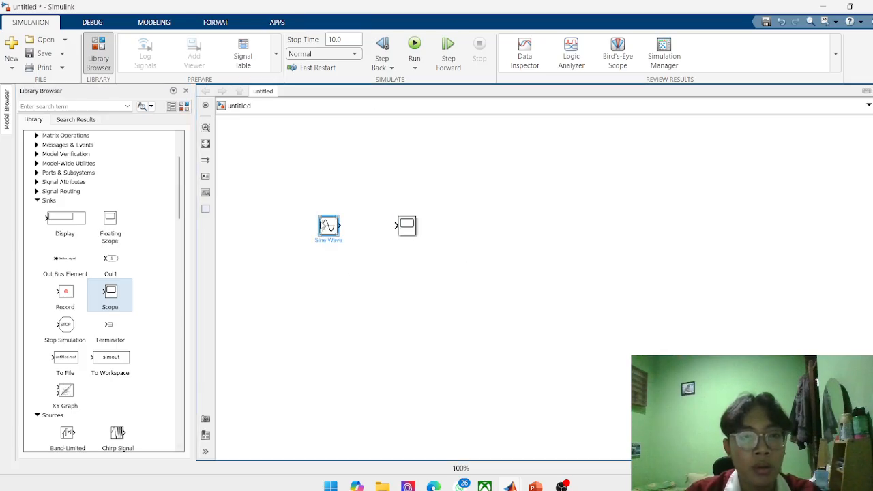
left_click(349, 225)
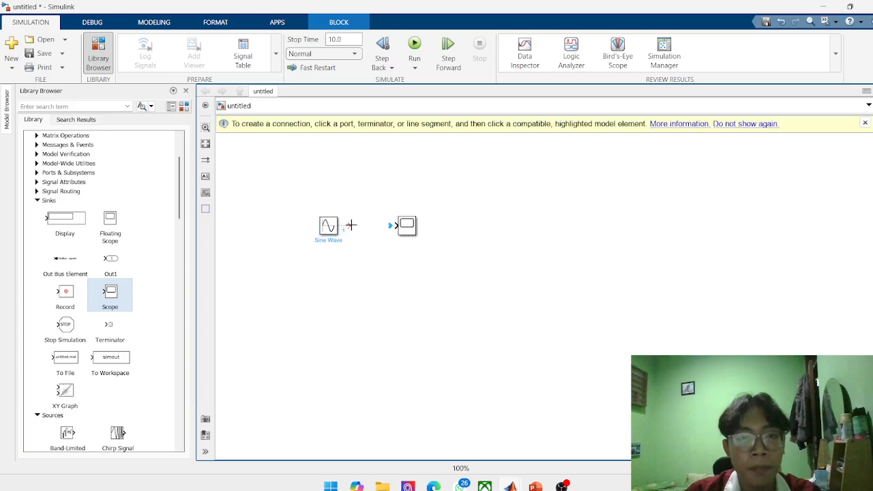
left_click(396, 226)
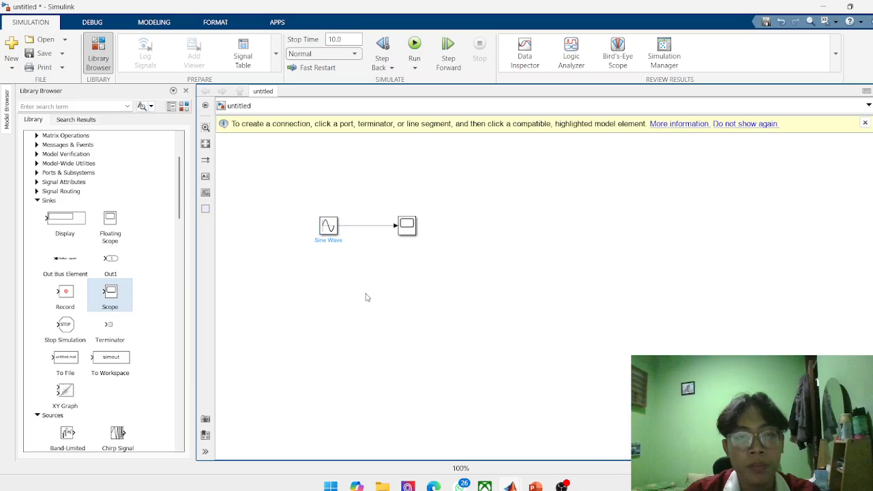
Set the Sine Wave block's frequency to 50 rad/sec and its sample time to 5.
scroll(423, 221, "up", 3)
scroll(321, 237, "down", 2)
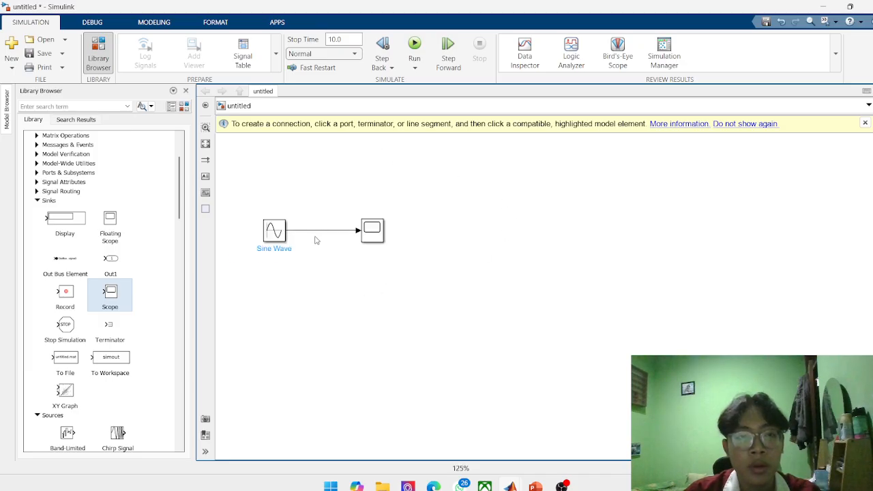
scroll(311, 243, "up", 2)
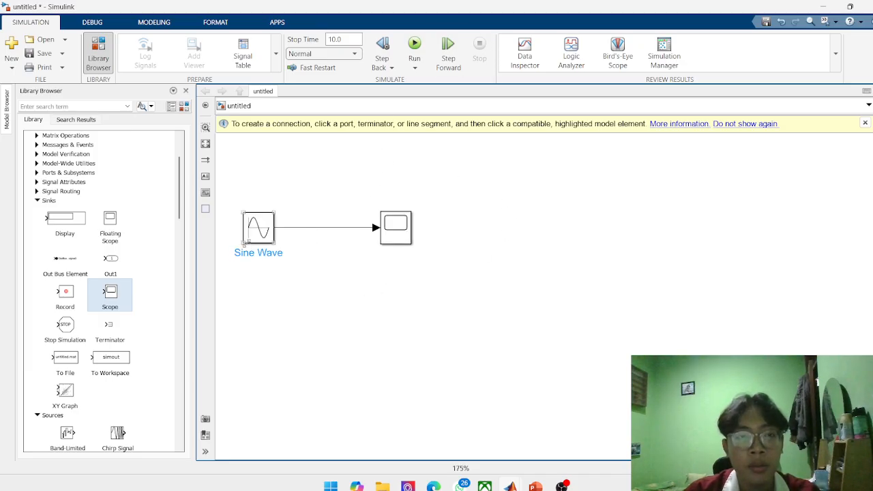
left_click(258, 236)
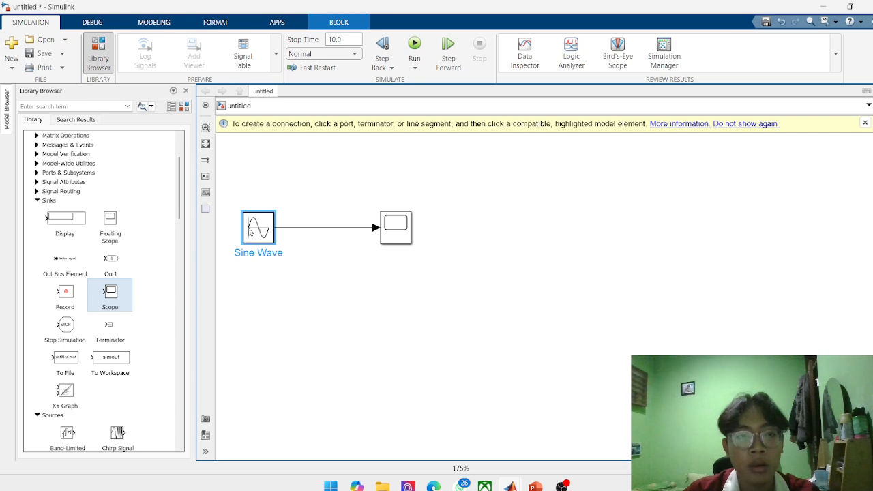
double_click(266, 230)
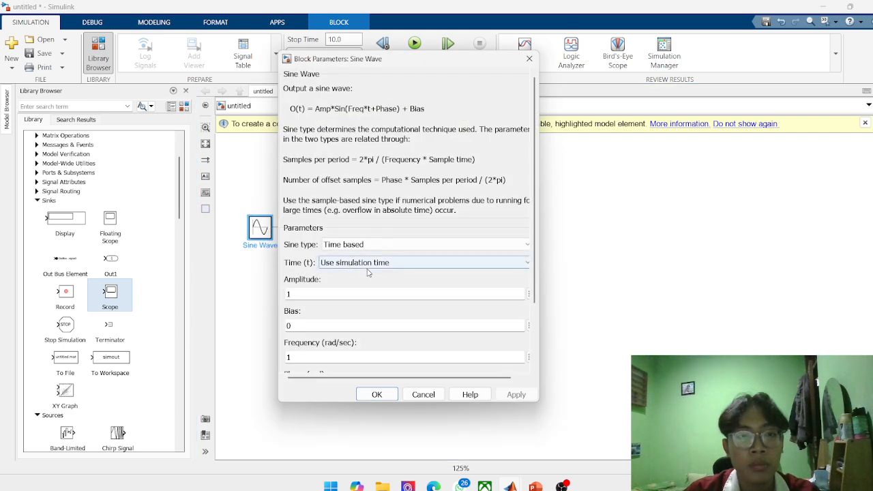
scroll(356, 262, "down", 1)
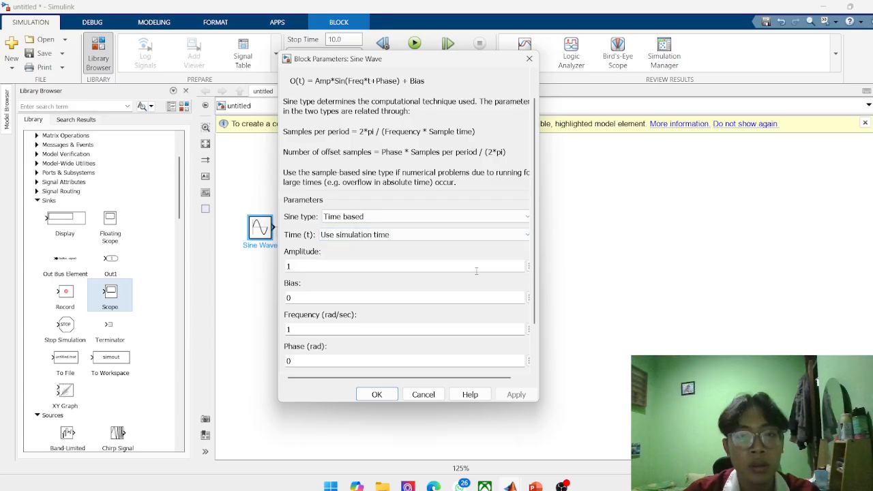
scroll(476, 271, "down", 2)
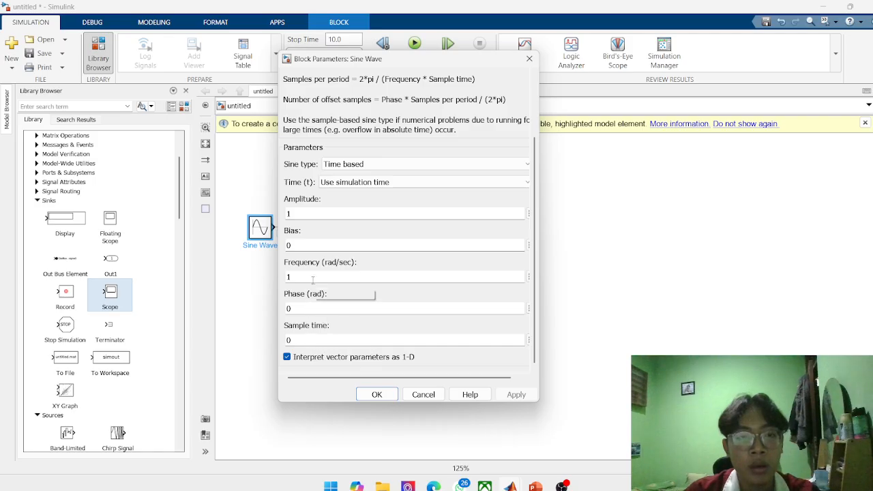
double_click(288, 277)
type("50")
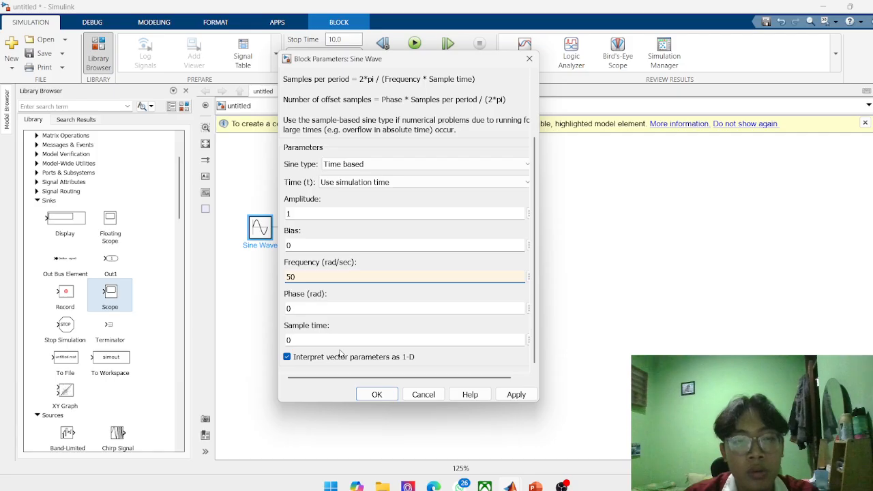
double_click(289, 340)
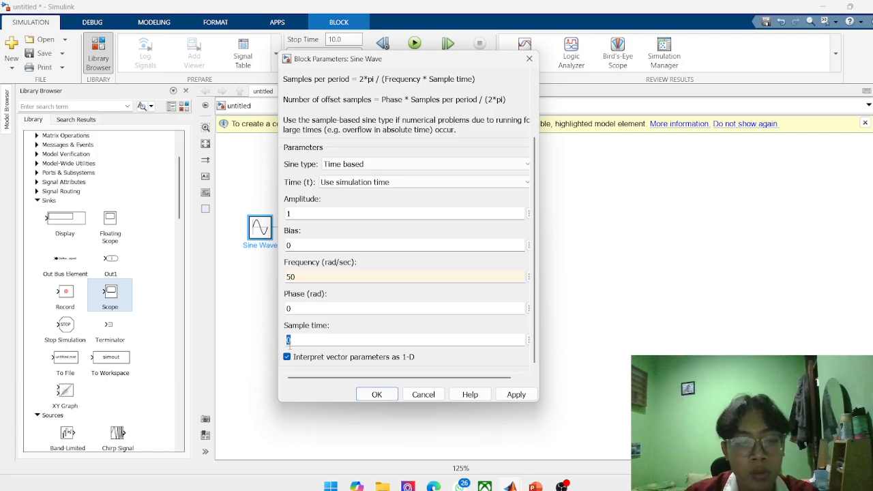
type("5")
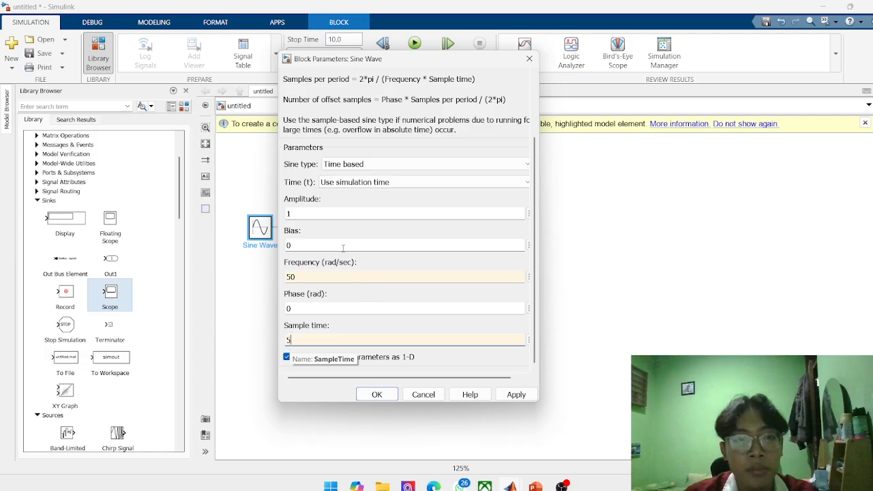
Examine the Sine Wave block's formulas, sine type description and parameter list.
scroll(344, 249, "up", 3)
scroll(348, 250, "down", 4)
scroll(358, 252, "up", 3)
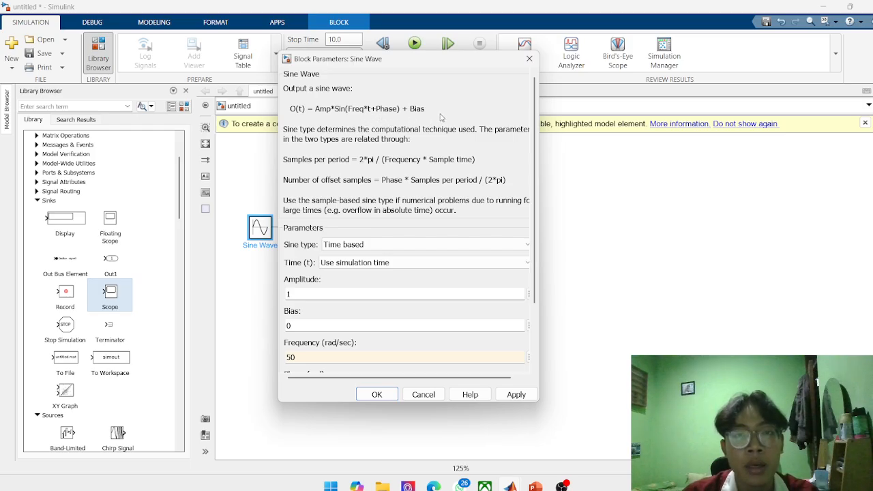
scroll(441, 116, "down", 3)
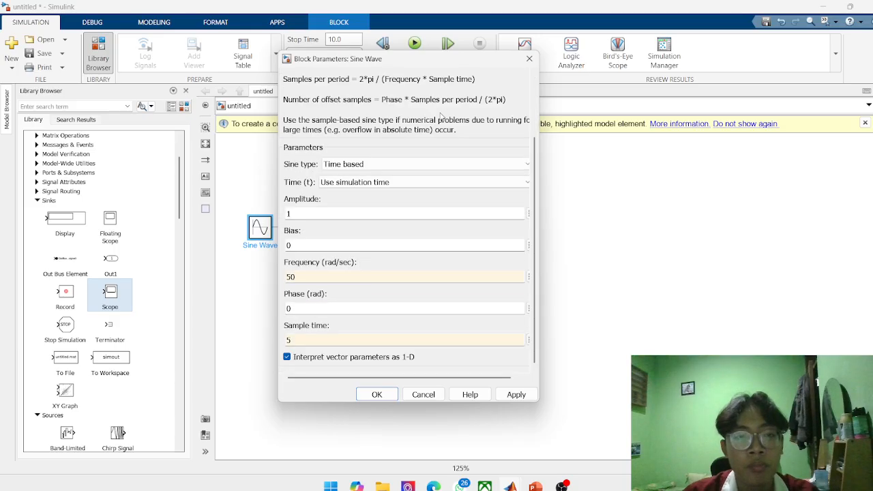
scroll(364, 224, "up", 3)
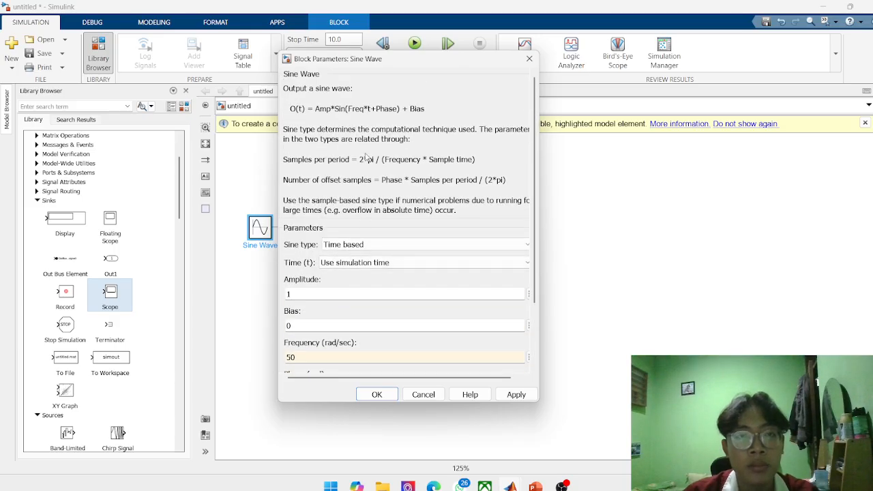
scroll(379, 240, "down", 3)
scroll(330, 275, "up", 3)
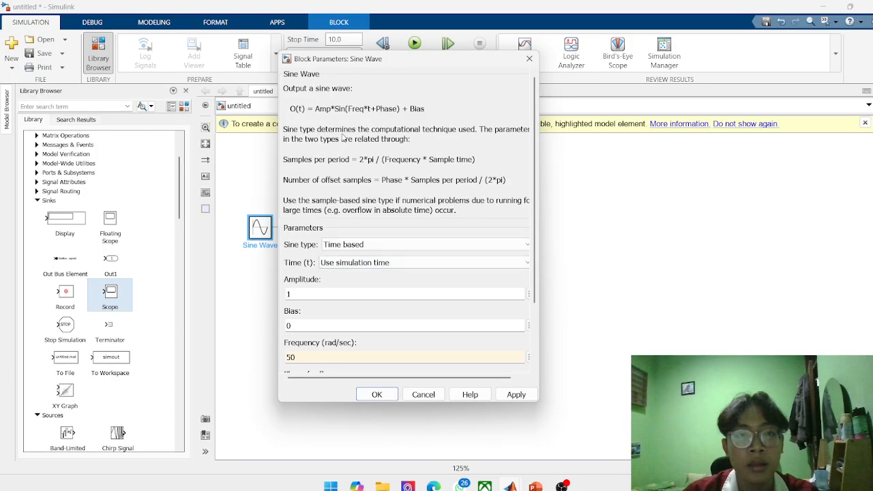
scroll(344, 144, "down", 1)
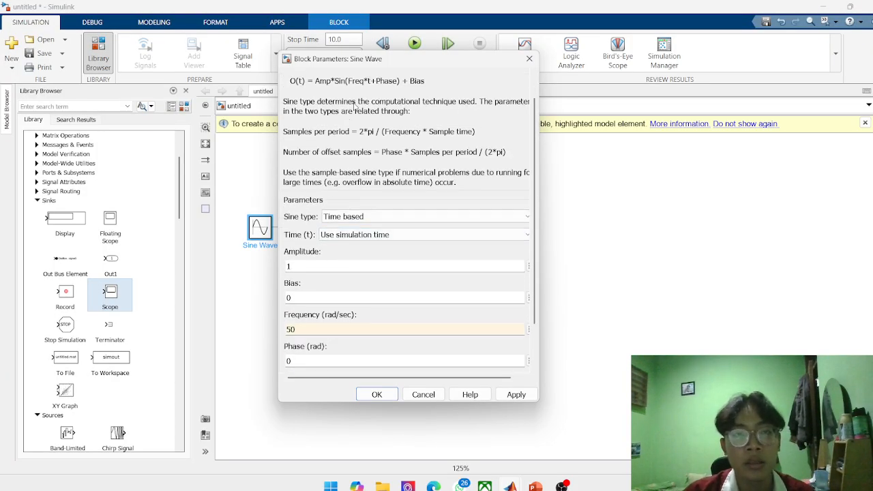
scroll(318, 273, "down", 2)
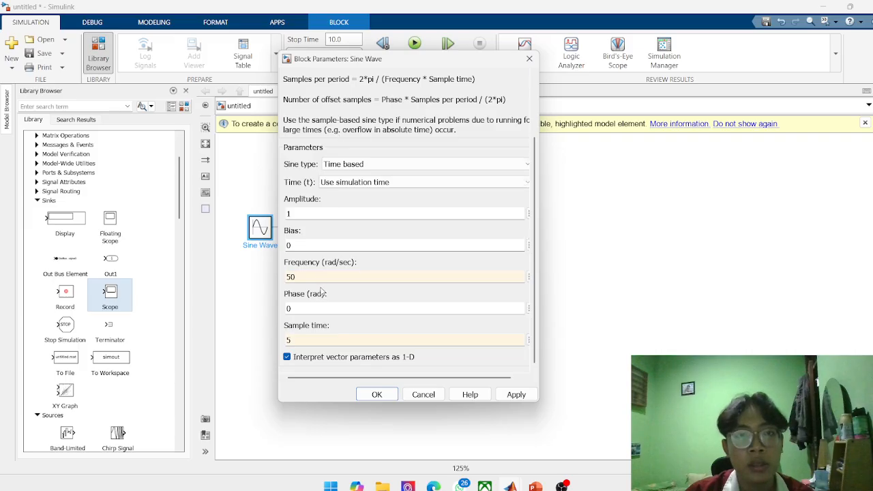
scroll(322, 292, "up", 2)
scroll(343, 156, "down", 2)
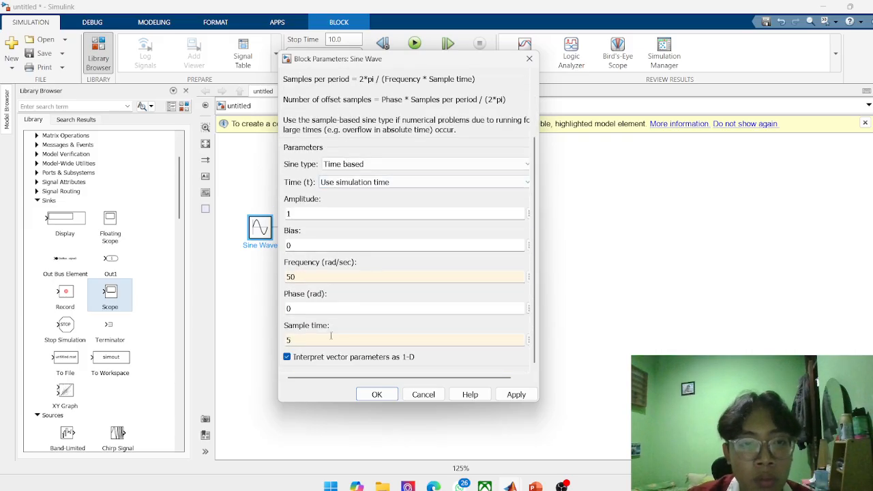
scroll(333, 309, "up", 4)
scroll(335, 307, "down", 4)
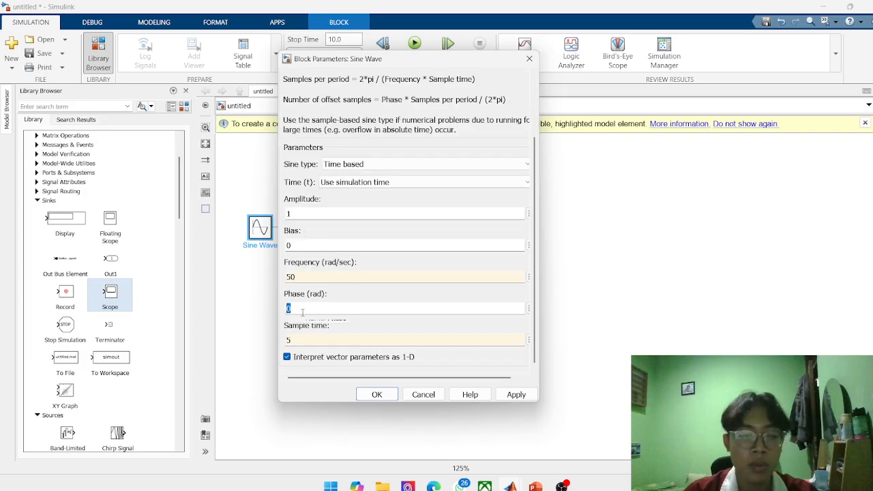
Set the Sine Wave block's phase to 2 rad and accept the block parameters.
type("2")
scroll(314, 315, "up", 3)
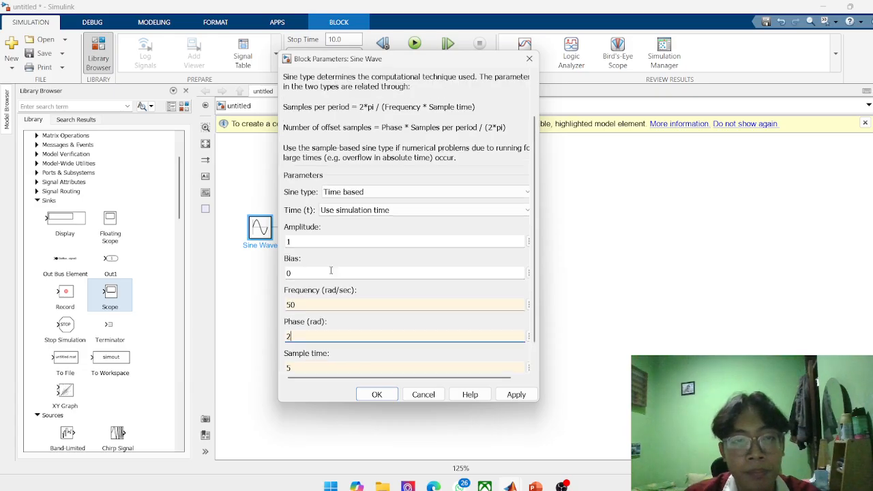
double_click(354, 323)
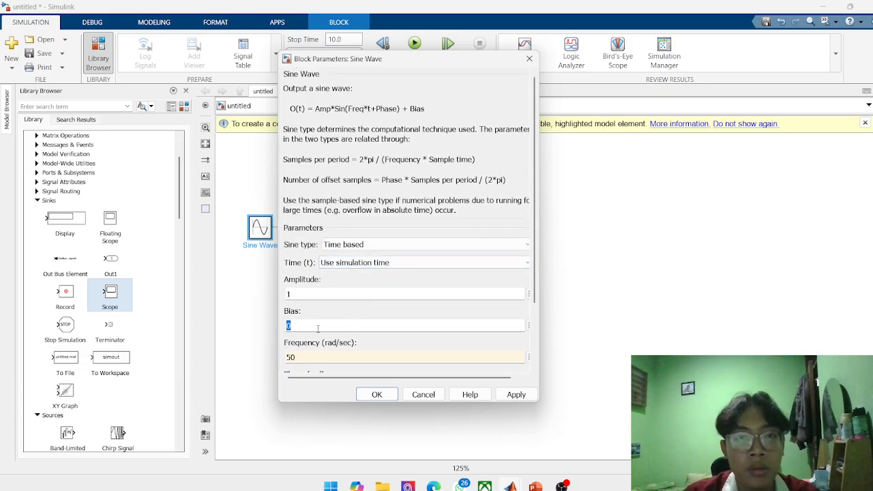
scroll(318, 328, "down", 3)
left_click(376, 394)
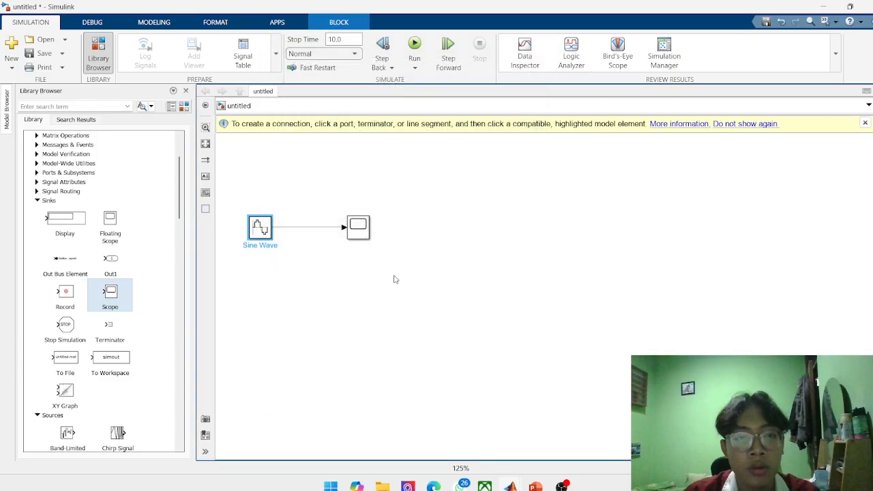
Run the simulation of the Sine Wave and Scope model with a stop time of 10.0.
left_click(415, 67)
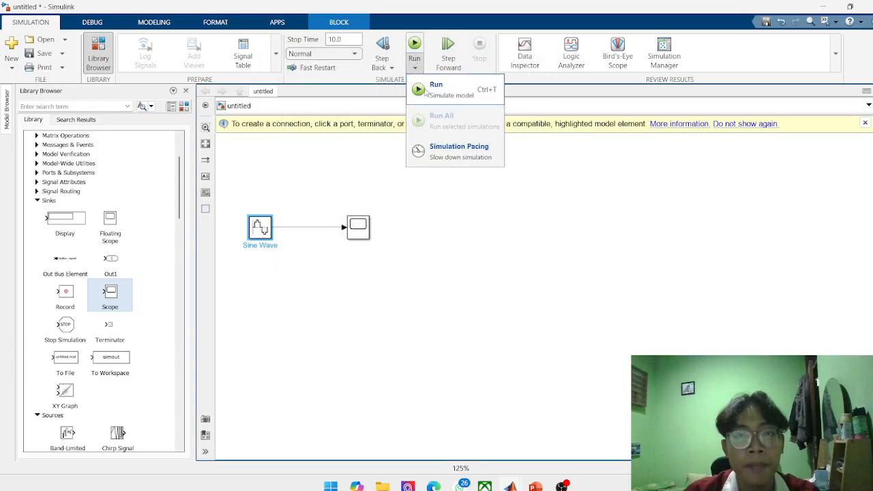
left_click(417, 85)
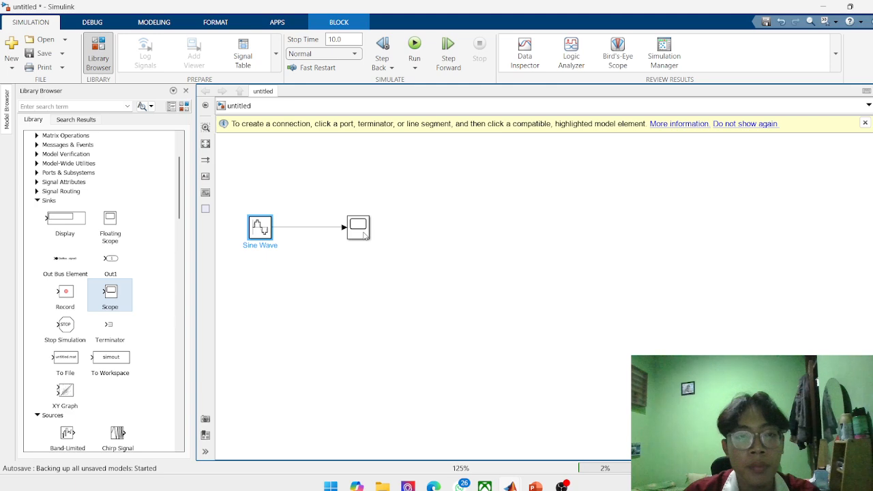
left_click(414, 45)
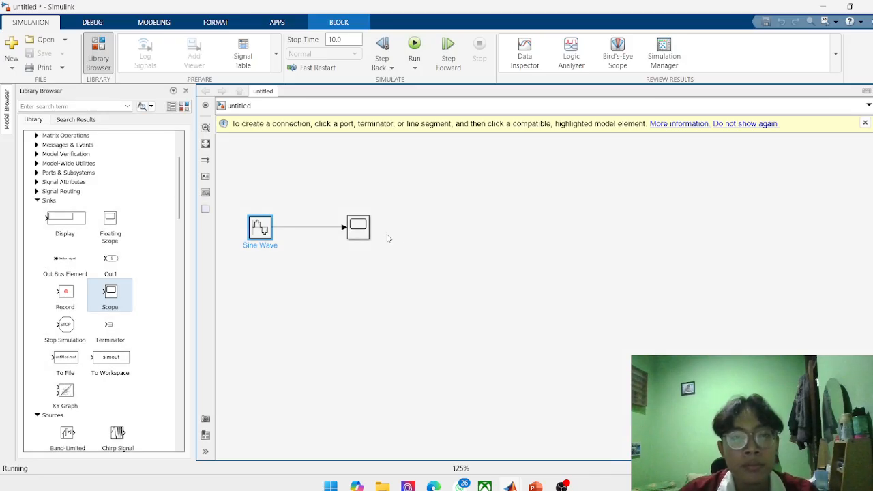
Open the Scope block's plot, move its window clear of the blocks to inspect the signal, and close it.
left_click(361, 229)
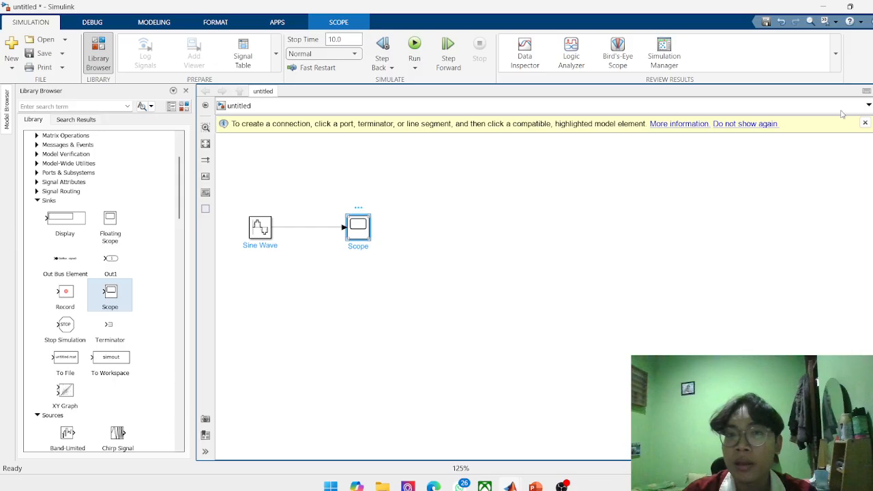
double_click(358, 227)
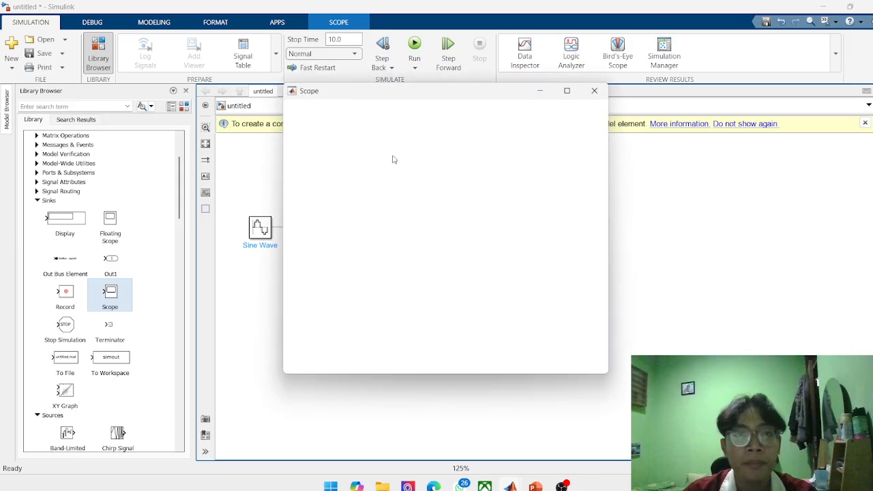
left_click_drag(465, 95, 588, 157)
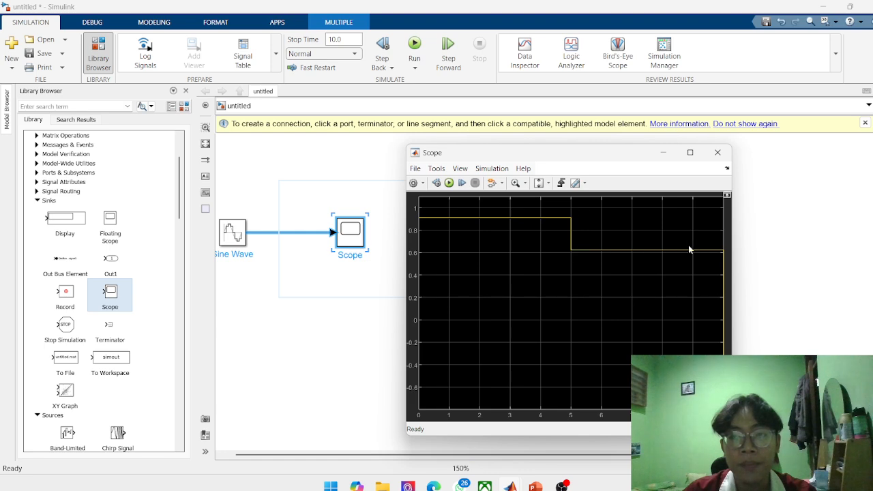
left_click_drag(387, 222, 554, 212)
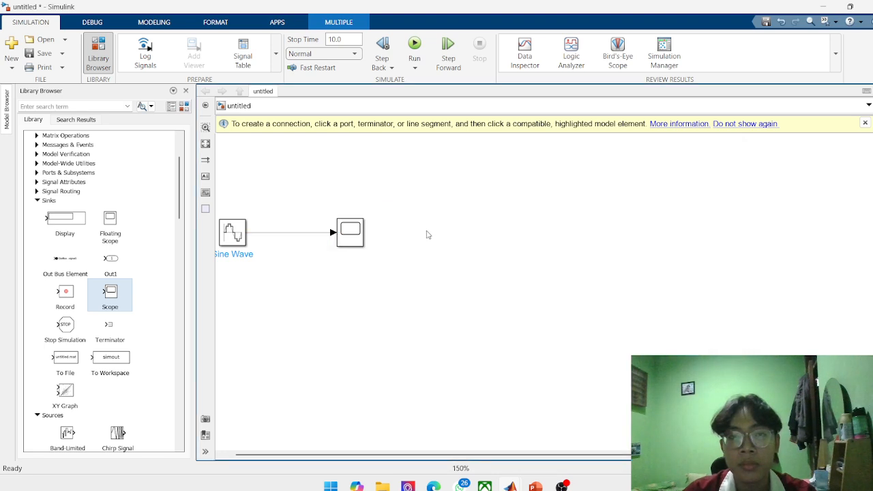
Set the Sine Wave block's frequency to 1 rad/sec.
double_click(232, 235)
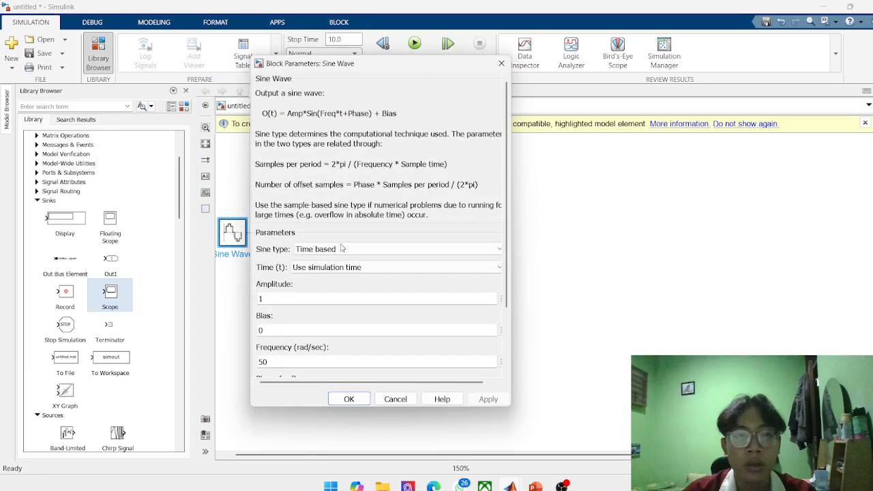
scroll(349, 306, "down", 3)
double_click(329, 277)
left_click(307, 281)
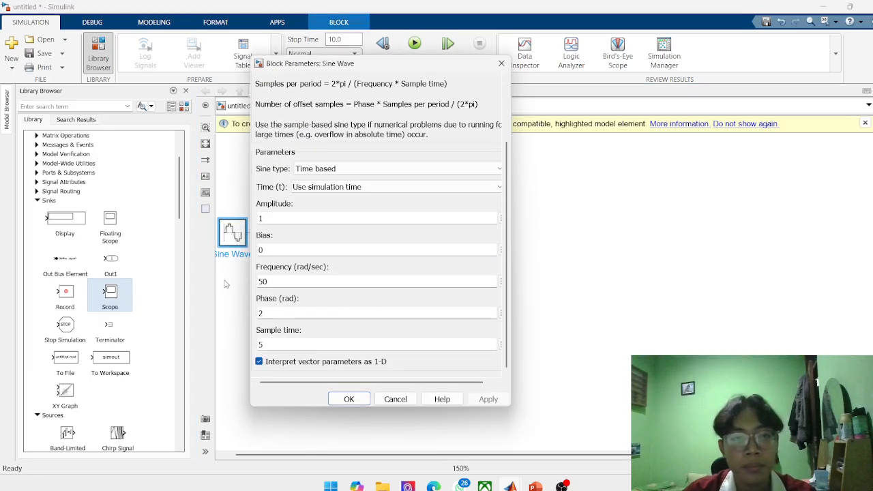
key("BackSpace")
key("BackSpace")
type("1")
Set the Sine Wave block's phase to 0 rad and sample time to 0, and accept the block parameters.
double_click(281, 311)
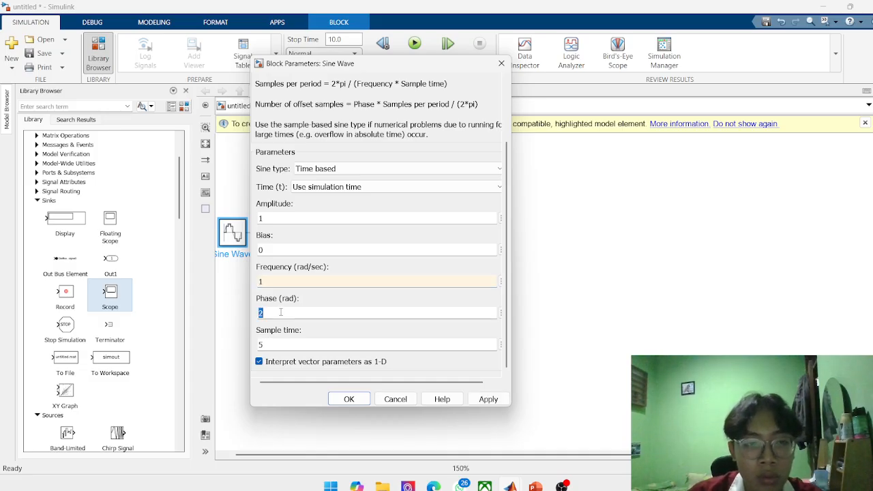
type("0")
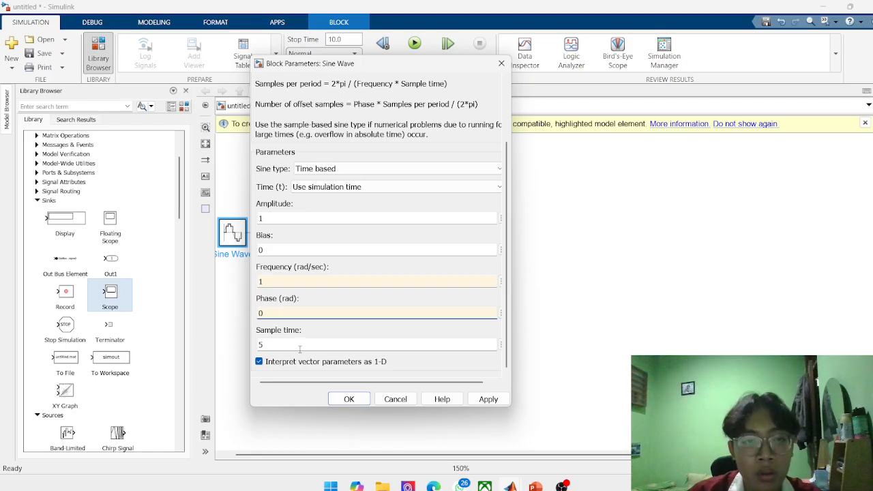
double_click(290, 348)
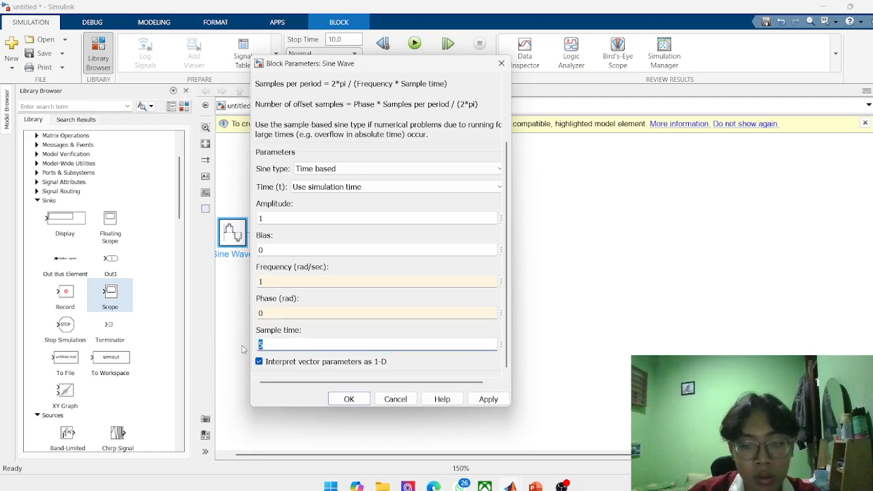
type("0")
left_click(348, 399)
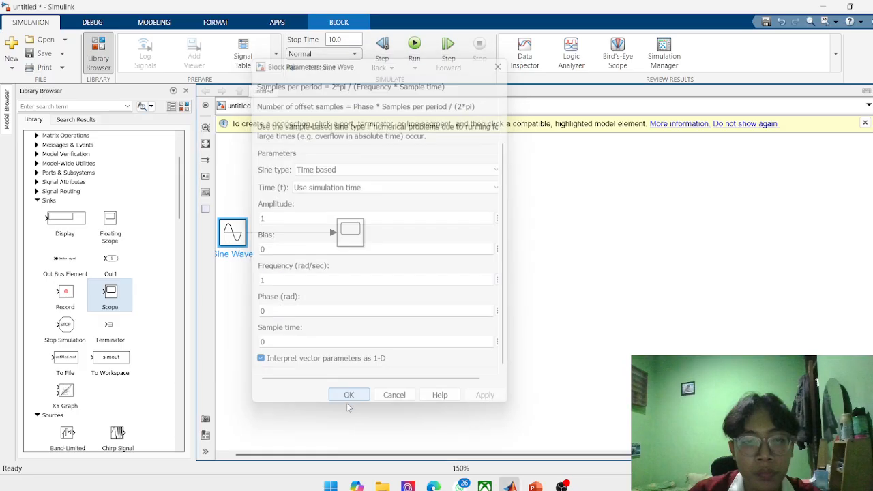
Rerun the simulation and inspect the waveform in the Scope block's plot, closing the plot when done.
left_click(350, 236)
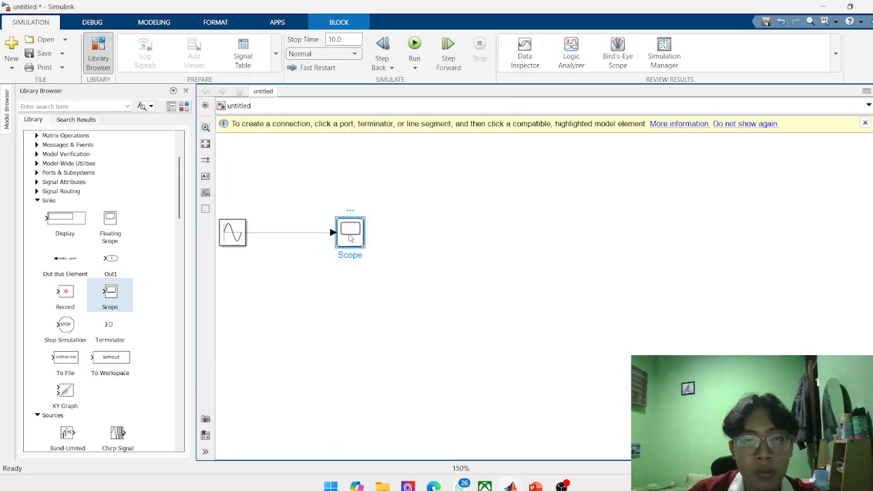
left_click(414, 48)
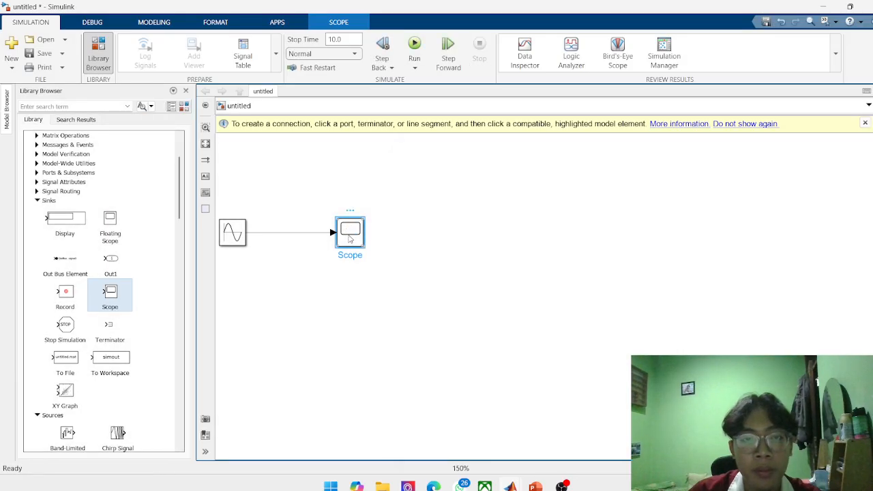
double_click(349, 236)
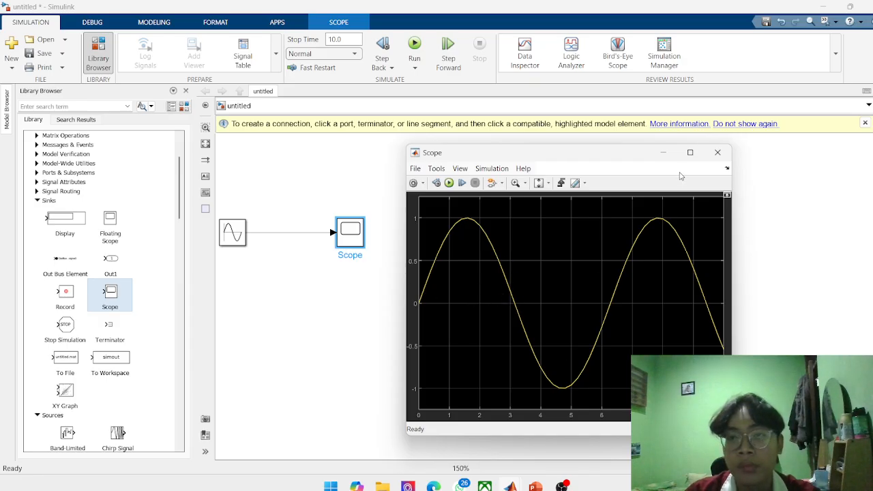
left_click(718, 152)
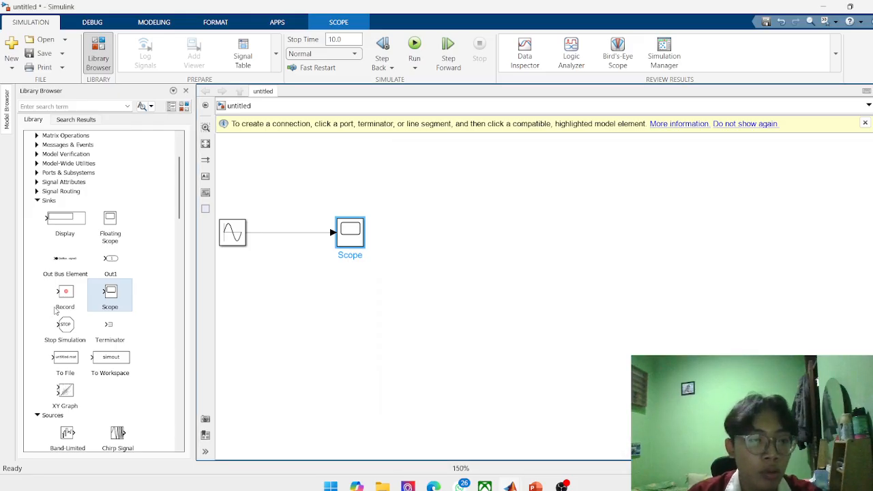
Add a Display block from the Sinks library to the model, below the Scope block.
scroll(56, 310, "up", 3)
scroll(57, 298, "down", 3)
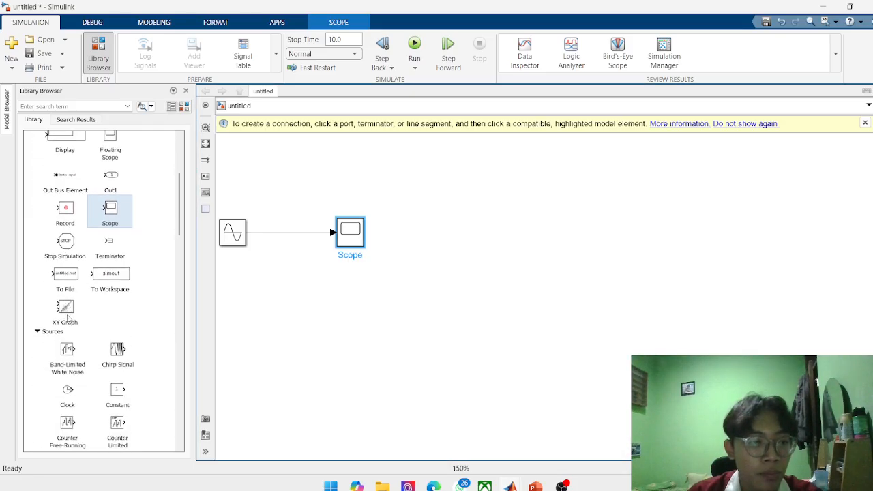
scroll(68, 326, "up", 3)
left_click(65, 313)
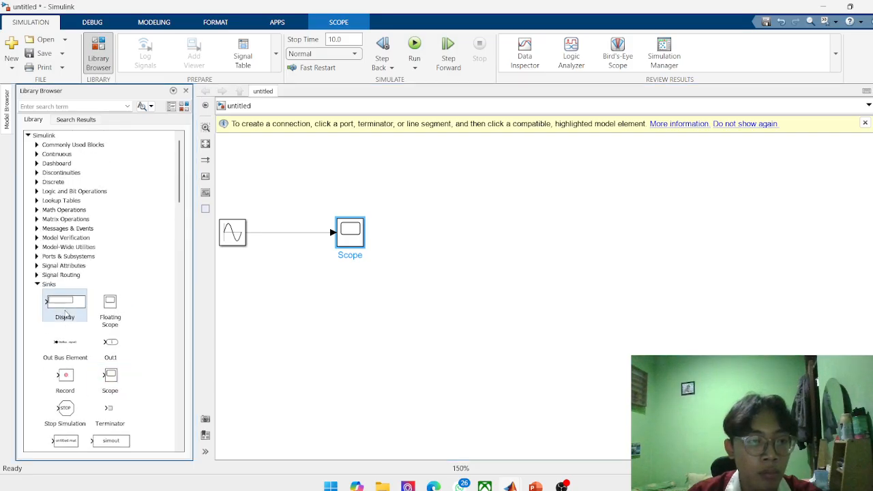
double_click(65, 309)
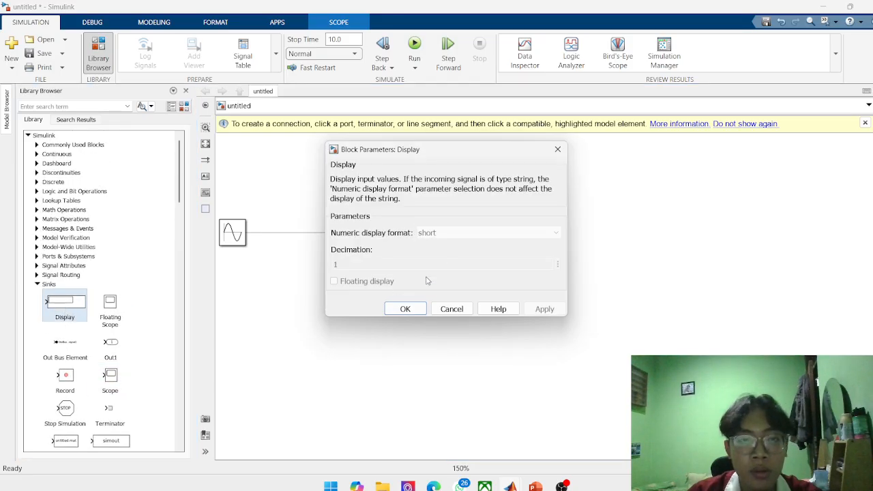
left_click(551, 152)
left_click_drag(67, 302, 376, 306)
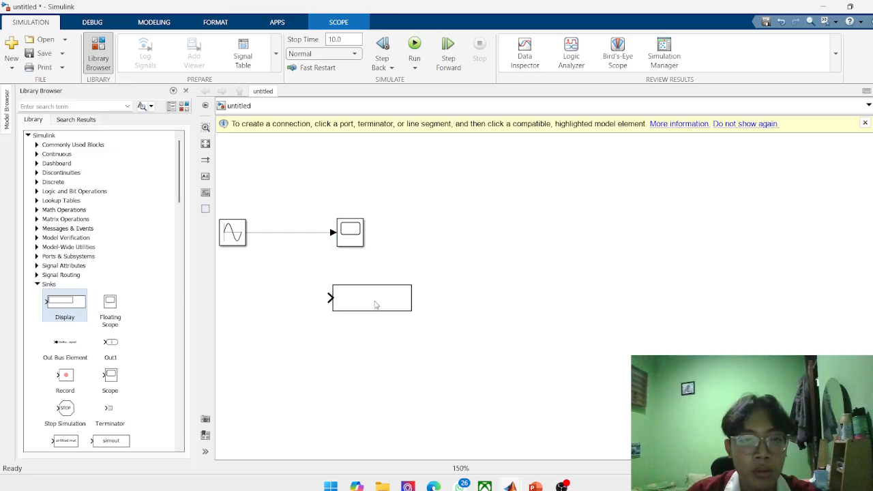
Branch the Sine Wave signal line to the Display block's input and run the simulation.
left_click(287, 236)
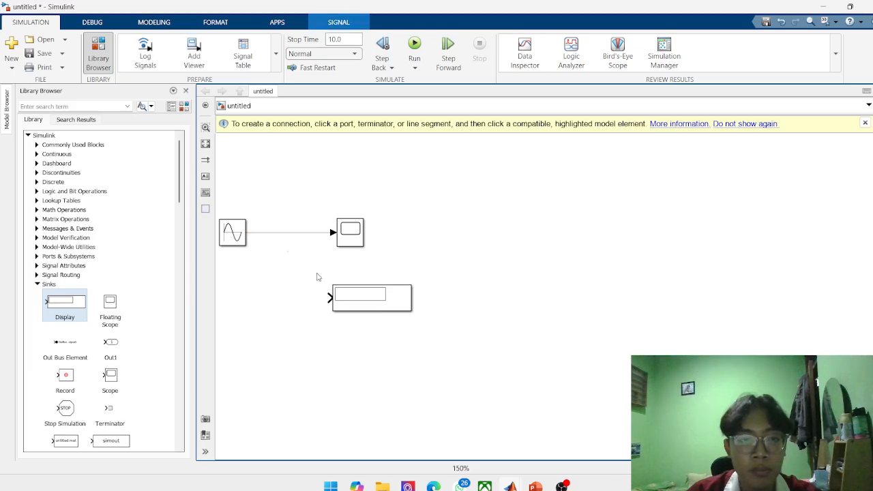
left_click_drag(328, 298, 298, 233)
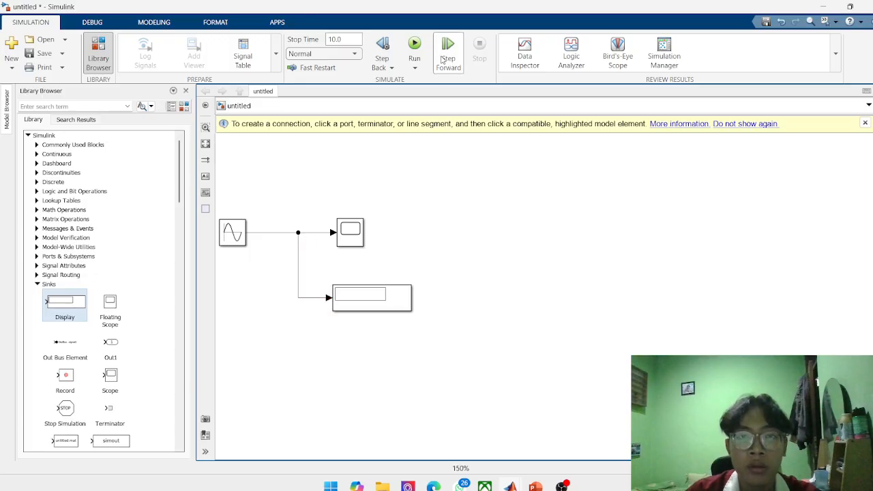
left_click(414, 45)
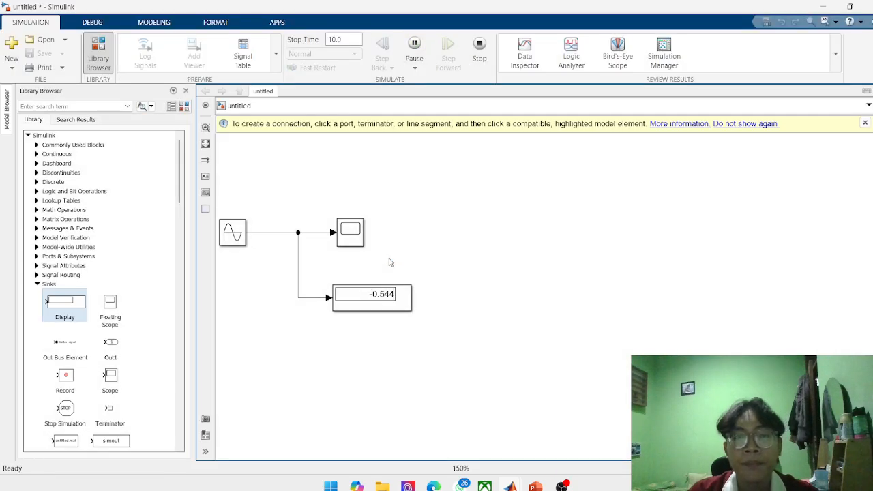
Examine the Display block's numeric display format options, keep the short format and accept the block parameters.
left_click(369, 309)
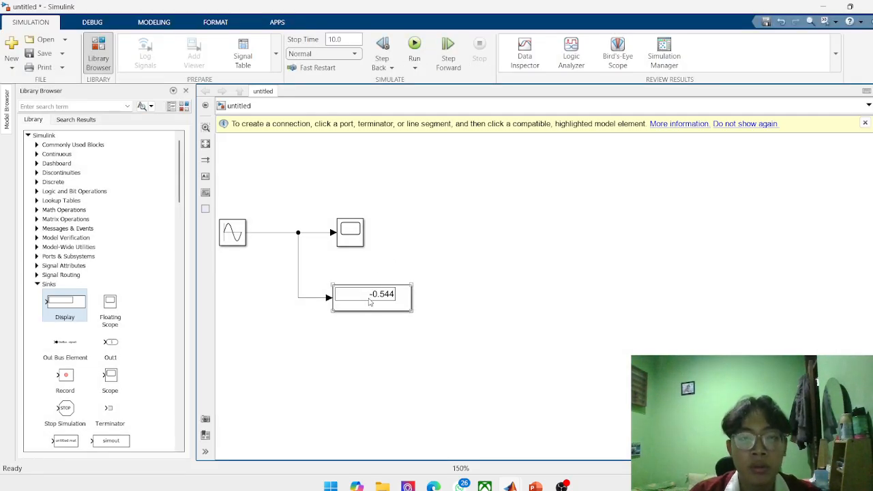
double_click(369, 302)
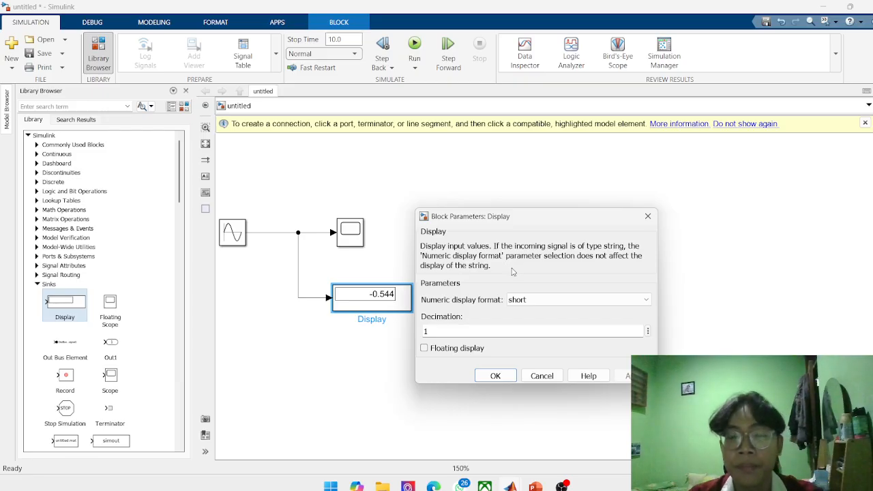
left_click(642, 300)
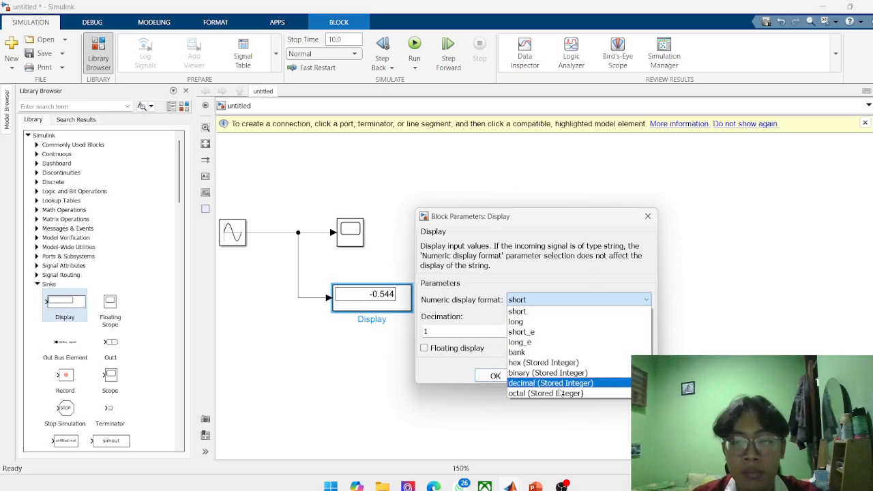
left_click(579, 300)
left_click(577, 299)
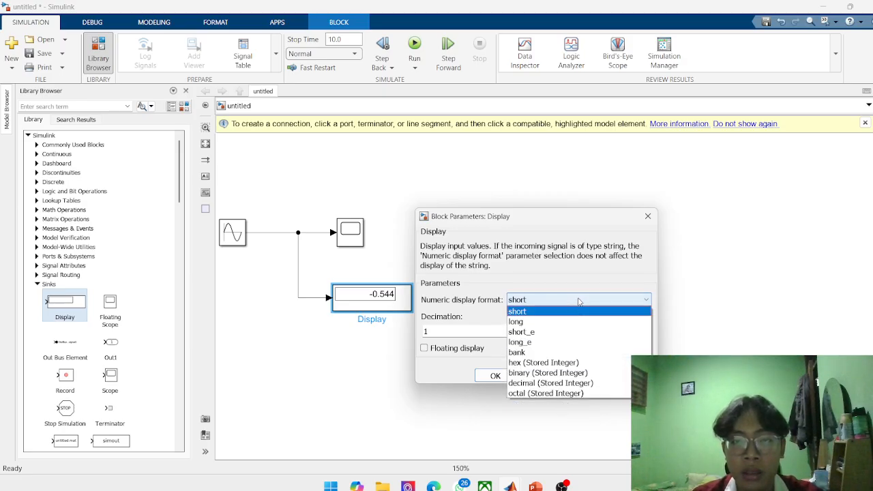
left_click(564, 309)
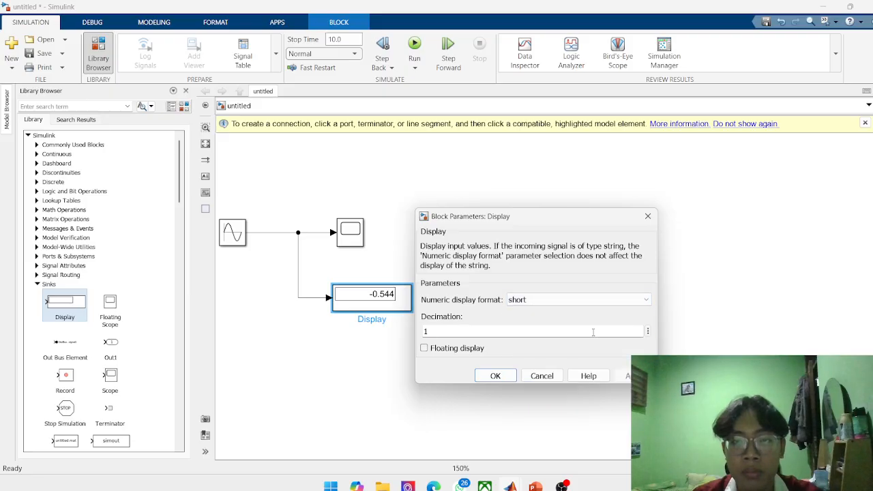
key("Tab")
left_click(496, 376)
left_click(426, 371)
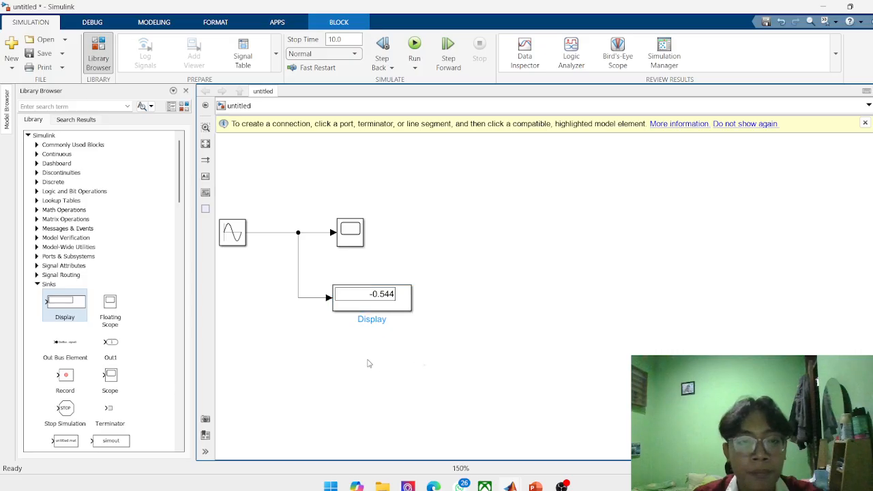
Browse the blocks available in the Sinks and Sources libraries.
scroll(225, 301, "down", 2)
scroll(102, 362, "down", 5)
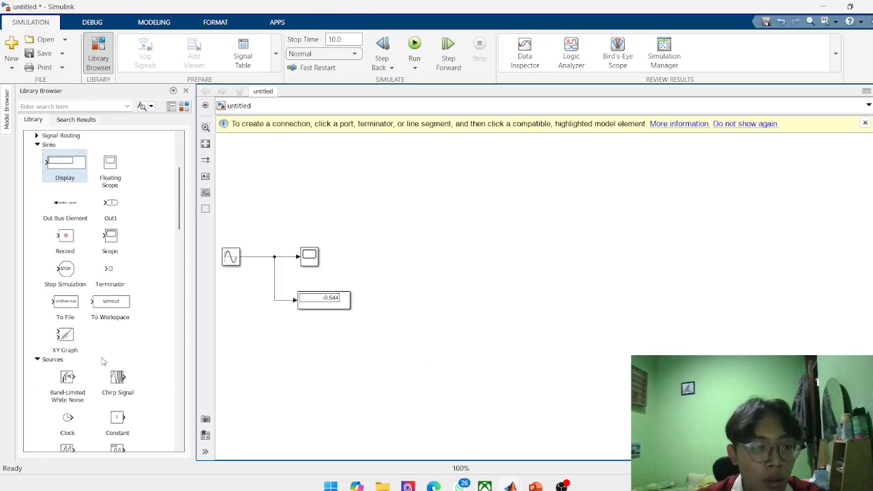
scroll(99, 362, "down", 6)
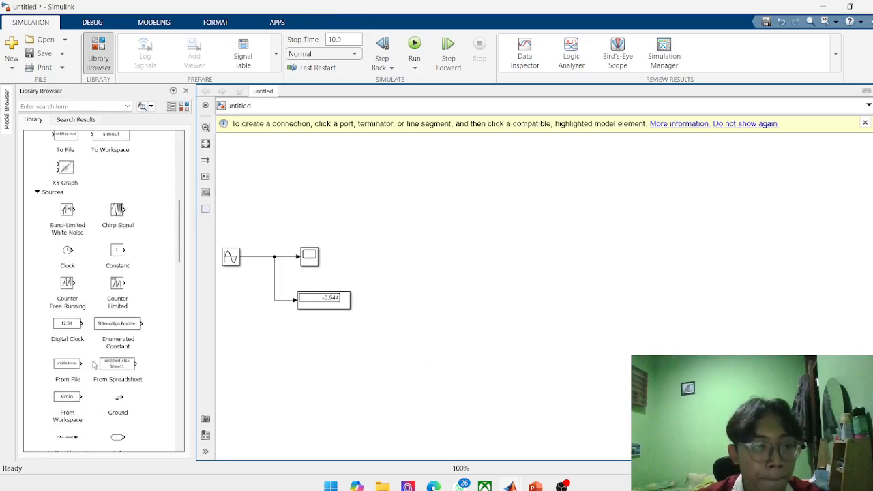
scroll(94, 366, "down", 7)
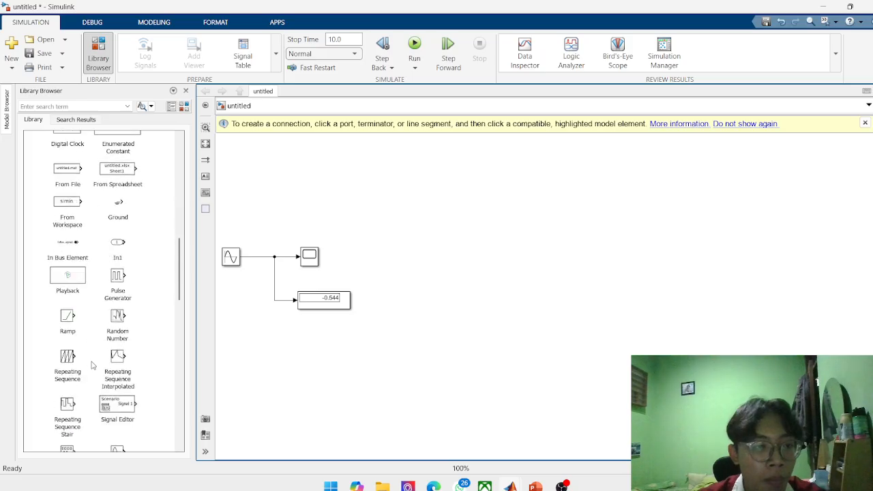
scroll(91, 366, "down", 6)
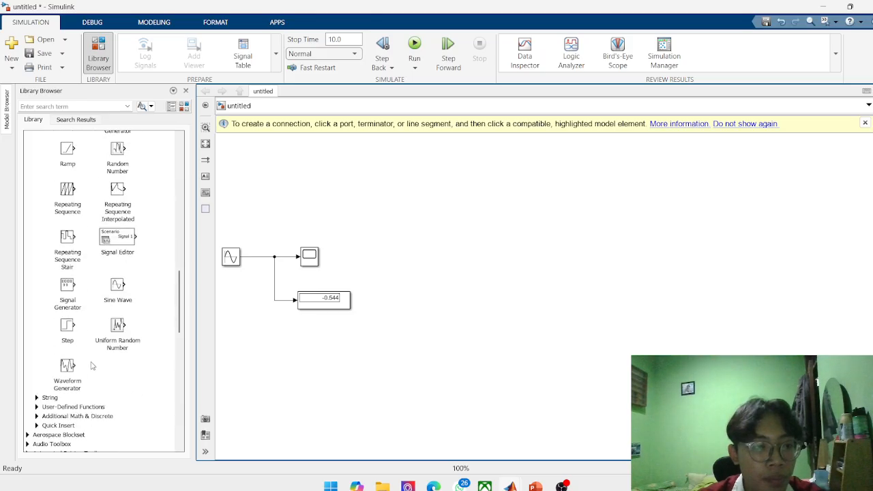
scroll(92, 367, "up", 20)
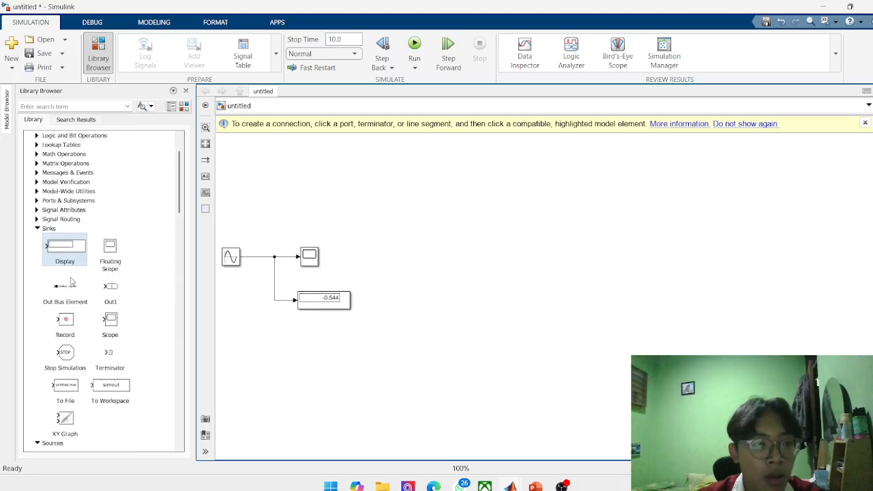
Consult the Math Library notes on the Canva Simulink basics slide, return to Simulink and expand the Math Operations library.
left_click(439, 486)
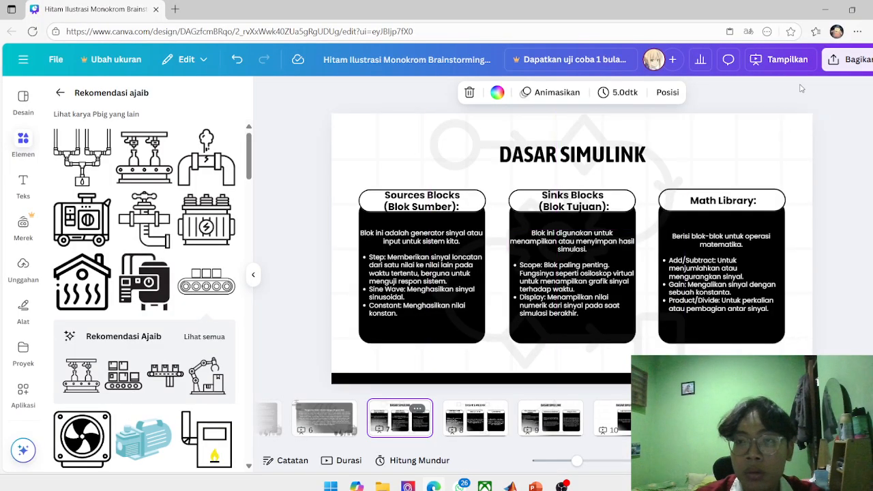
left_click(825, 9)
scroll(81, 301, "up", 2)
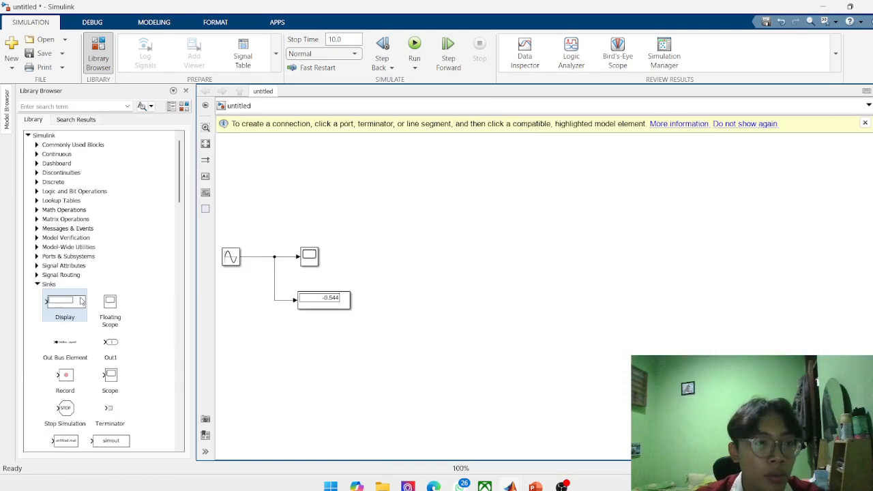
left_click(36, 213)
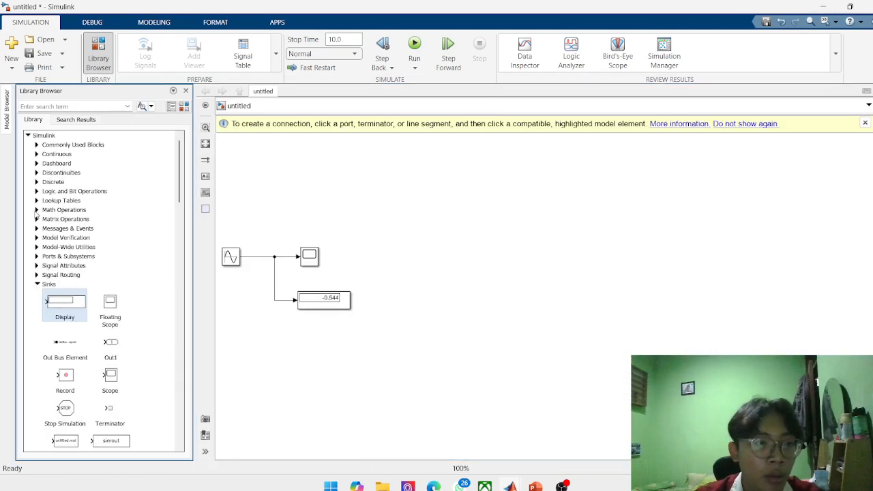
left_click(37, 211)
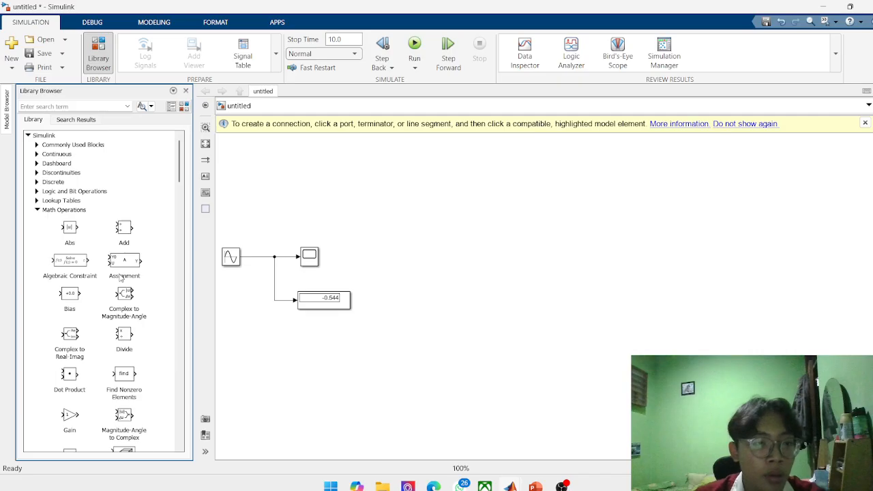
Examine the blocks available in the Math Operations library.
scroll(116, 276, "down", 3)
scroll(110, 277, "down", 1)
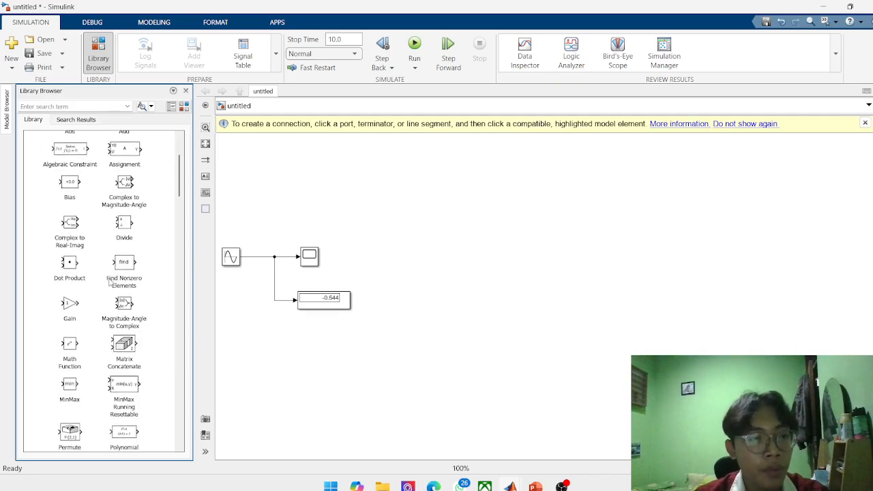
scroll(86, 286, "up", 3)
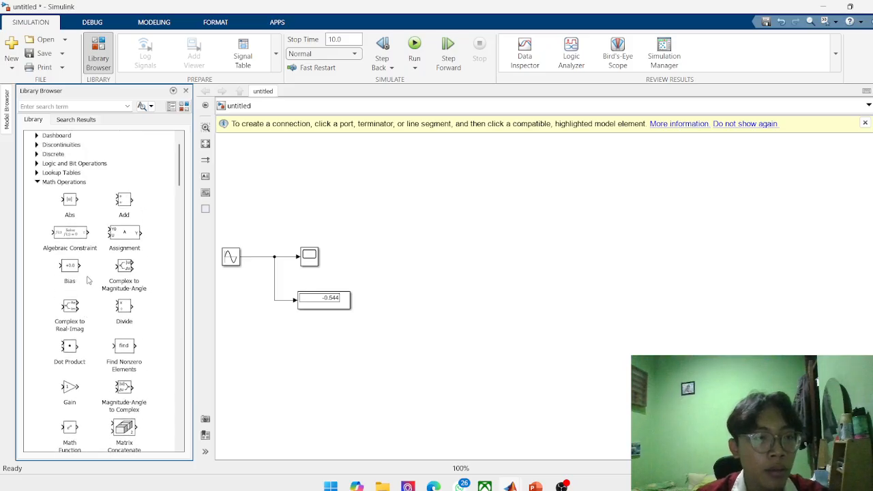
scroll(95, 290, "down", 12)
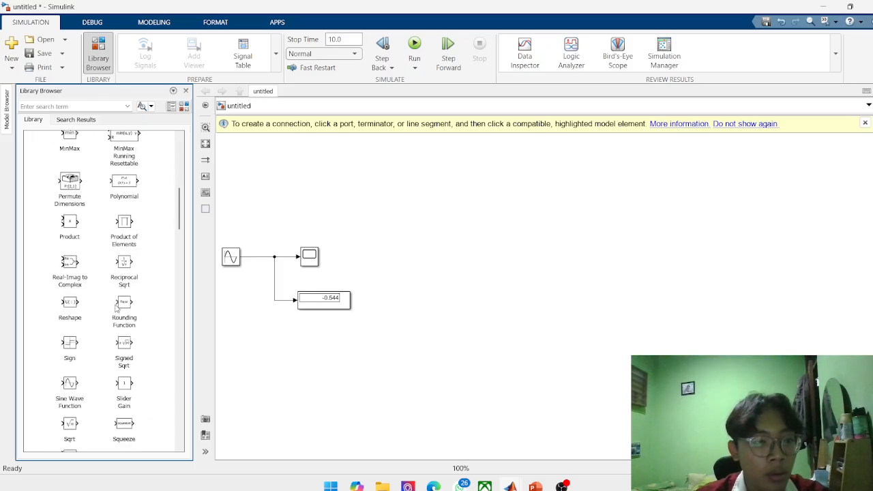
scroll(116, 308, "up", 10)
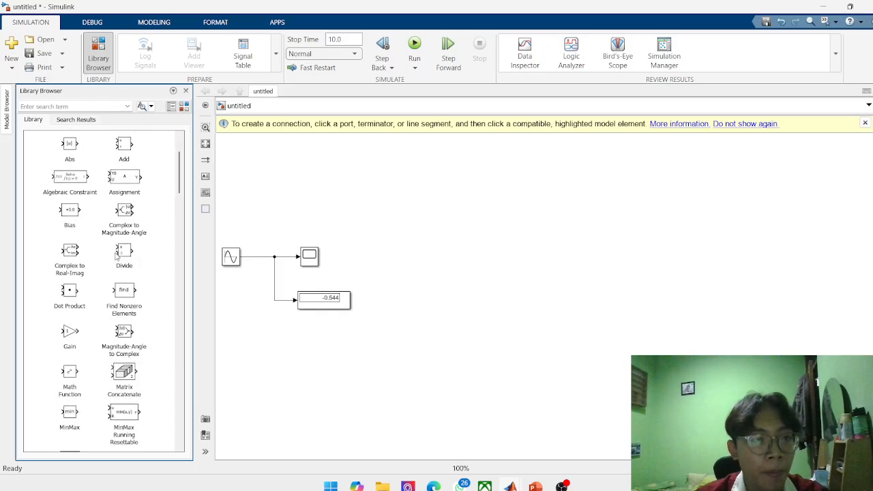
scroll(117, 256, "up", 2)
scroll(96, 290, "down", 2)
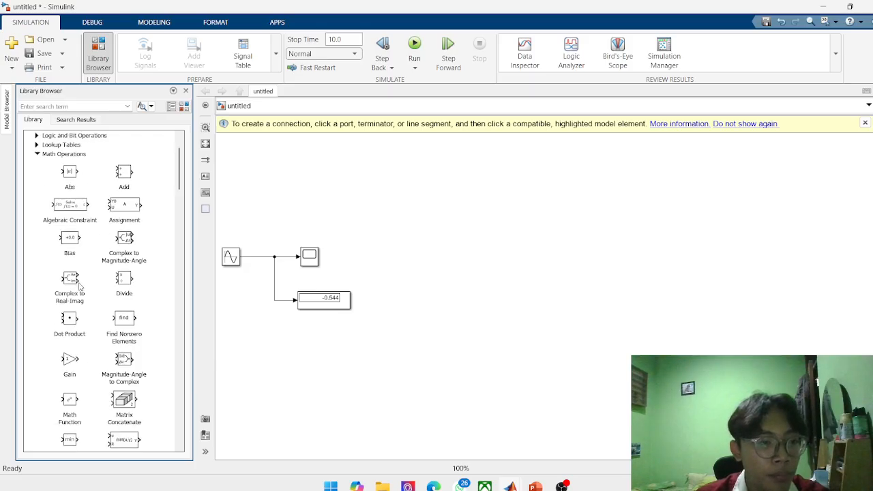
left_click(124, 258)
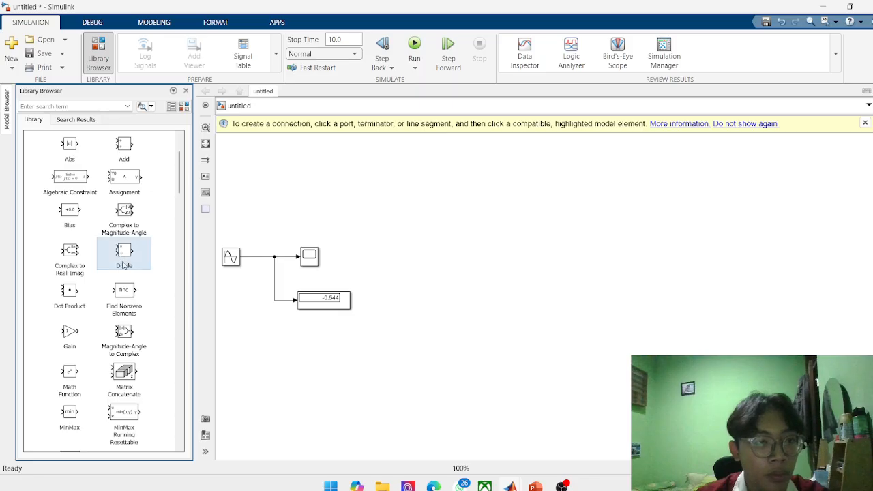
scroll(112, 293, "down", 3)
scroll(90, 307, "down", 2)
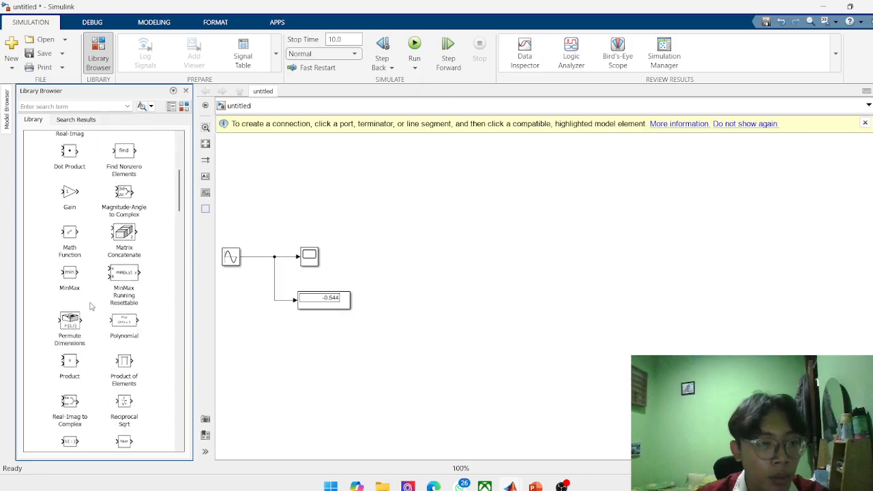
scroll(82, 365, "down", 3)
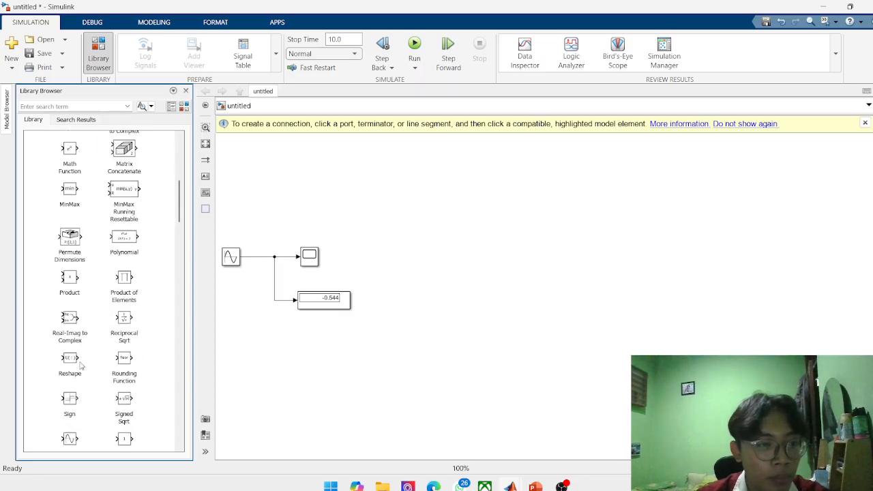
Add a Gain block below the Display block and branch the Sine Wave signal line to its input.
scroll(82, 271, "up", 5)
left_click_drag(70, 251, 279, 337)
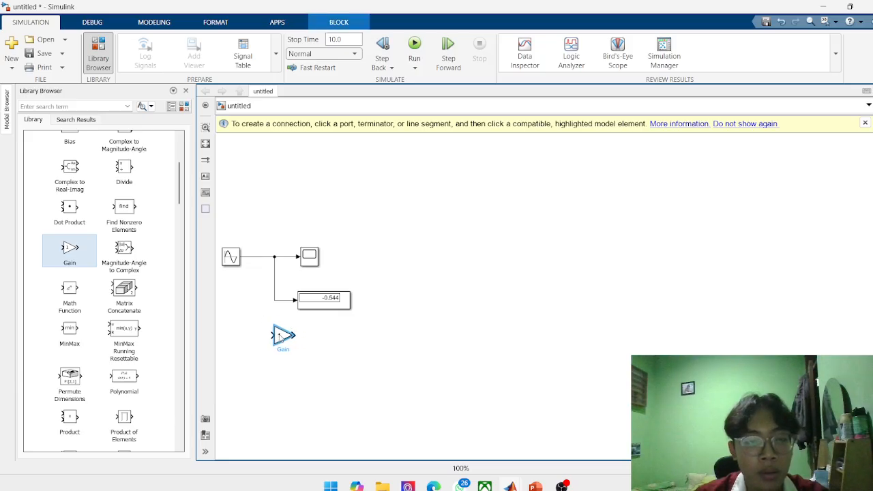
left_click(350, 341)
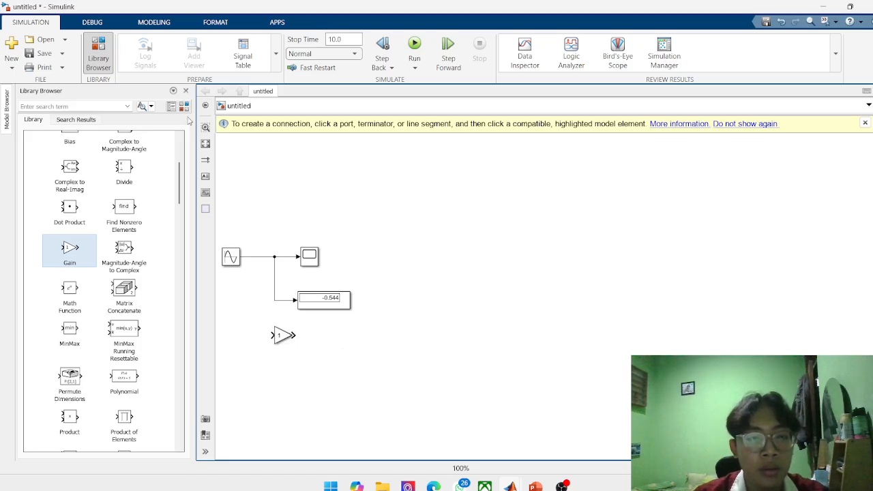
left_click_drag(273, 334, 254, 258)
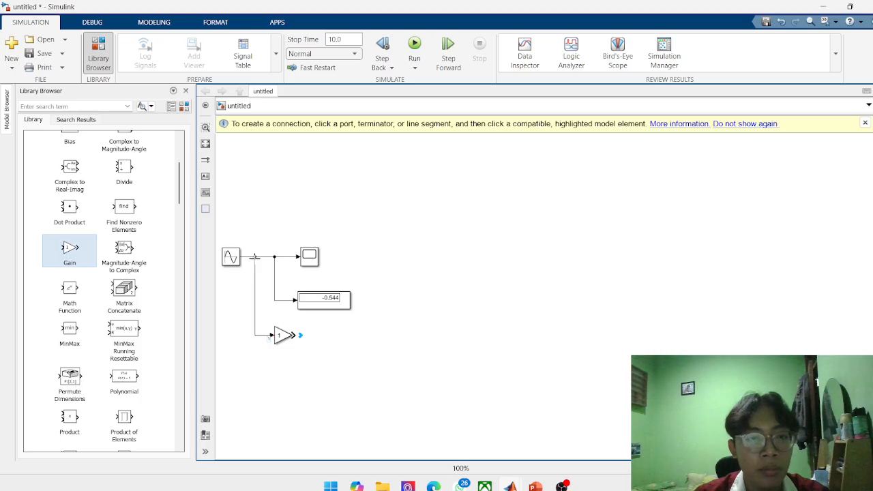
Place a copy of the Scope block after the Gain block and connect it to the Gain output.
left_click(314, 254)
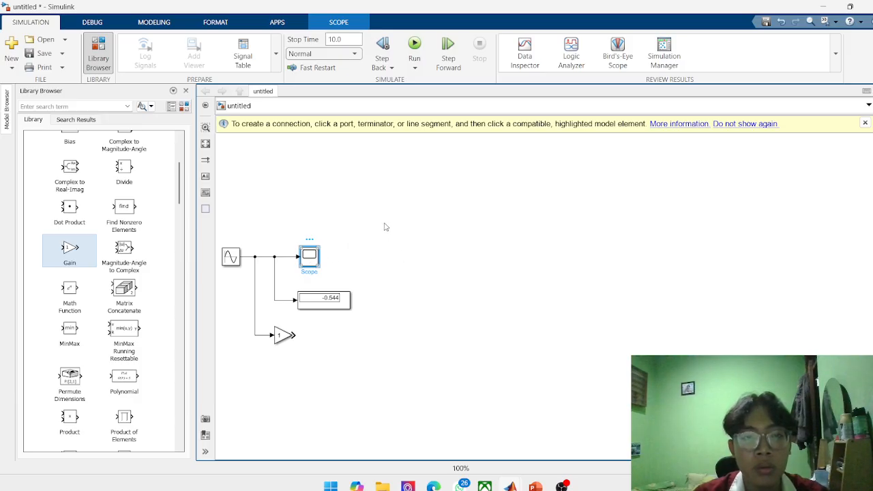
right_click(311, 255)
left_click(263, 211)
left_click(304, 258)
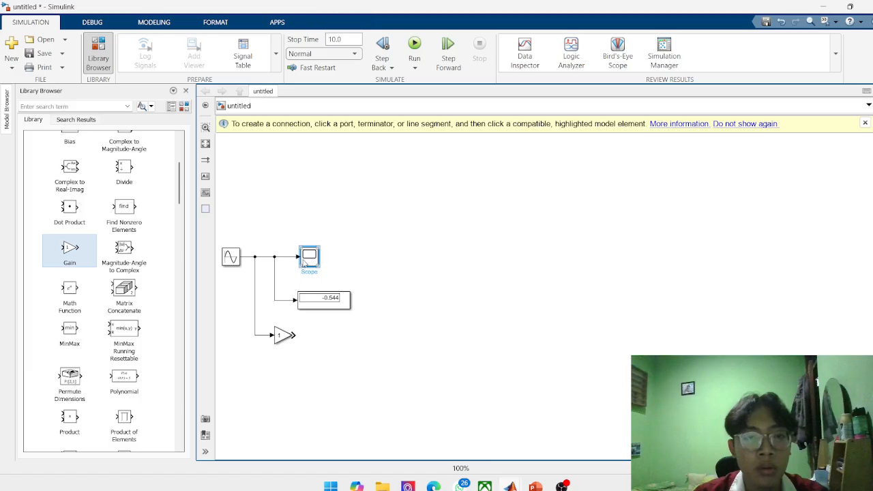
right_click(305, 262)
left_click(319, 225)
left_click(327, 341)
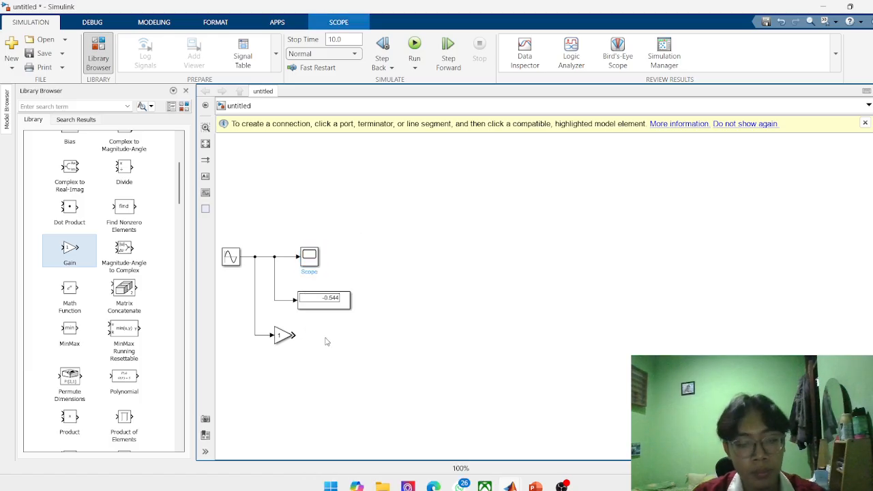
key("ctrl+v")
mouse_move(328, 345)
left_mouse_down()
mouse_move(335, 334)
mouse_move(301, 335)
mouse_move(322, 335)
left_mouse_up()
left_click(292, 333)
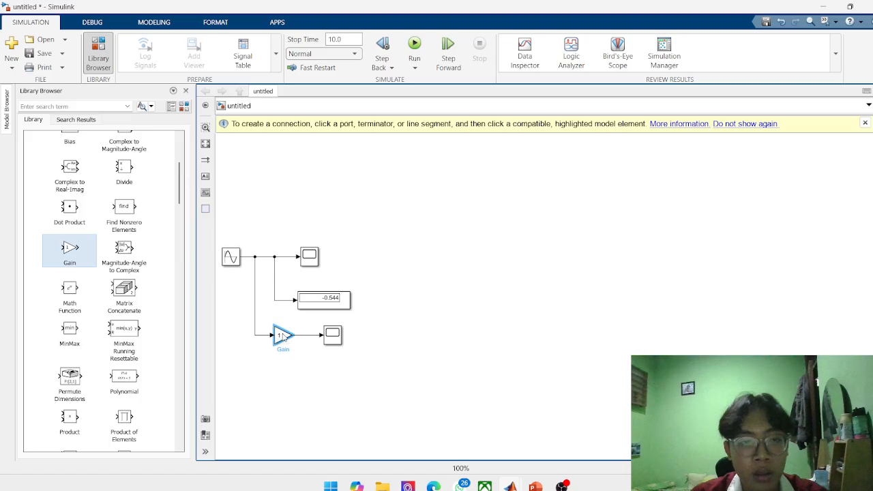
Set the Gain block's gain to 3.
double_click(292, 334)
left_click(308, 319)
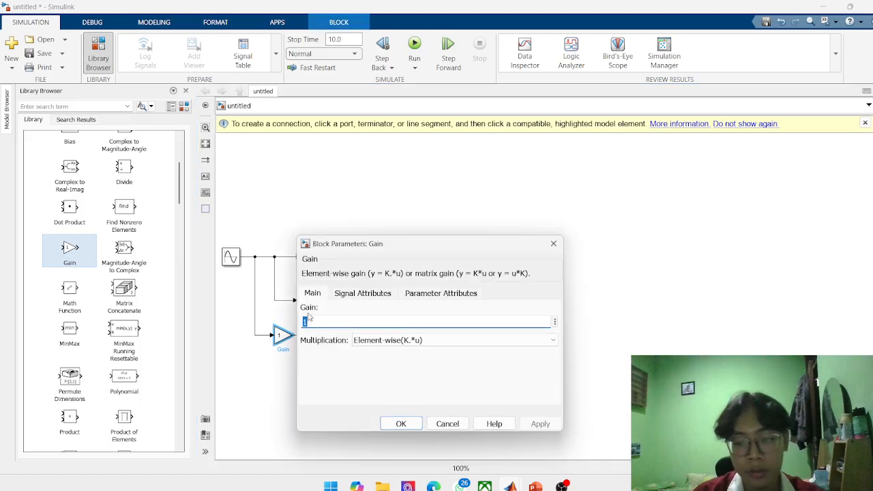
key("BackSpace")
type("3")
key("Return")
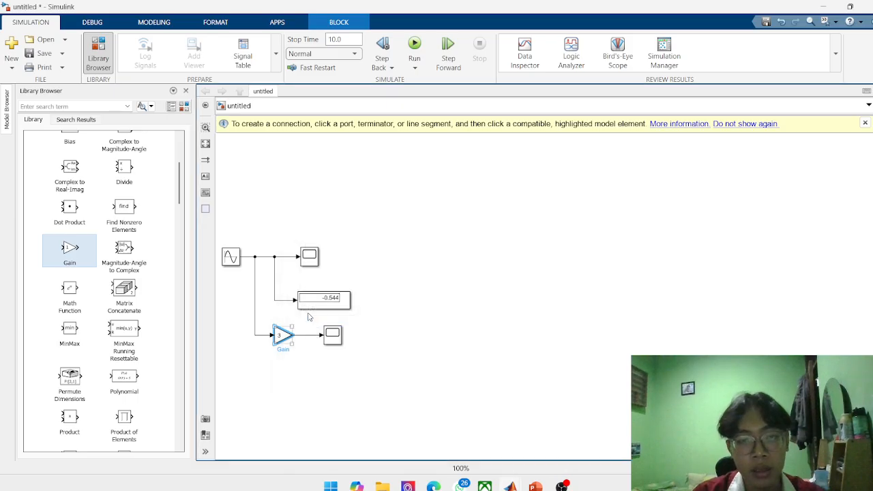
Run the simulation and display the waveform in the scope connected to the Gain block.
left_click(414, 45)
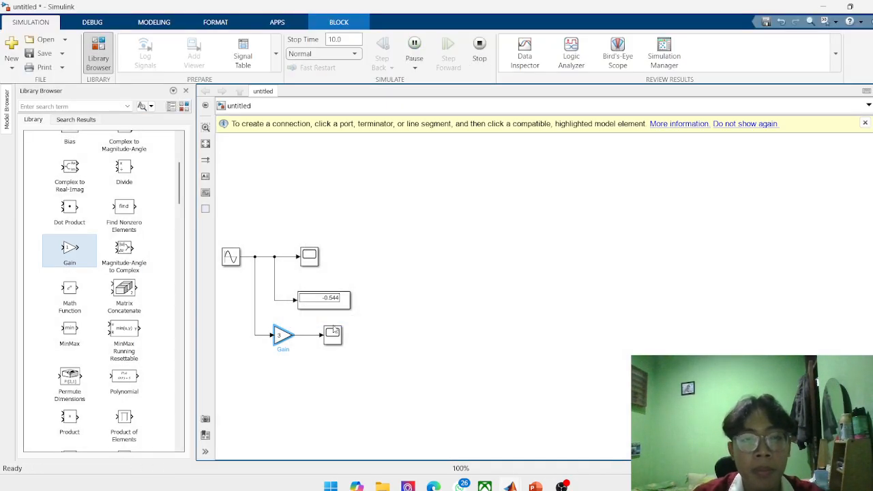
left_click(333, 338)
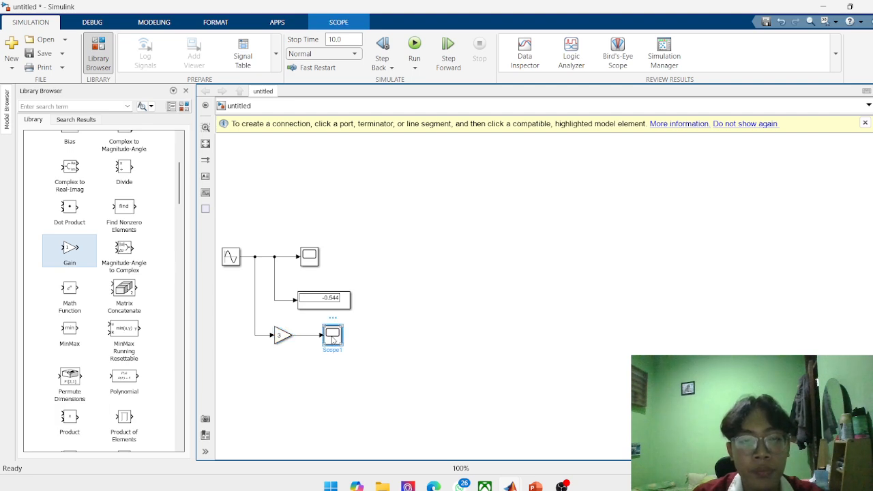
double_click(333, 336)
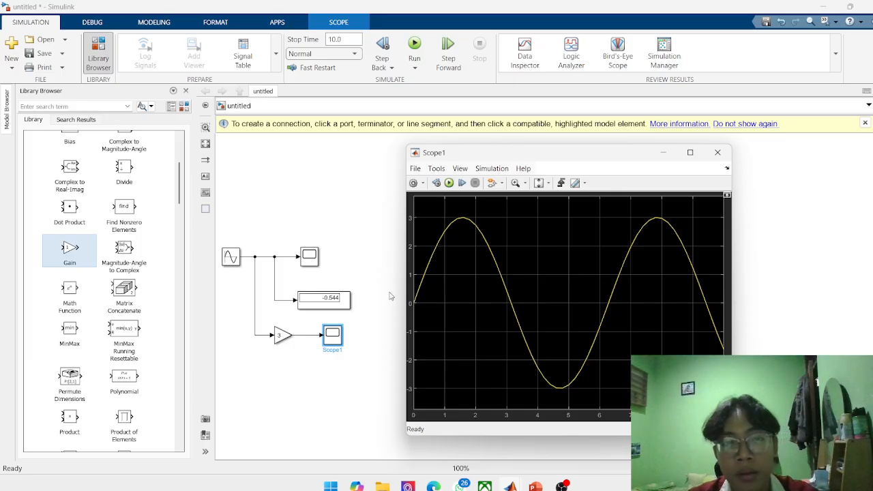
Compare the original scope's waveform with the amplified one and dismiss the scope windows.
left_click(334, 266)
double_click(309, 256)
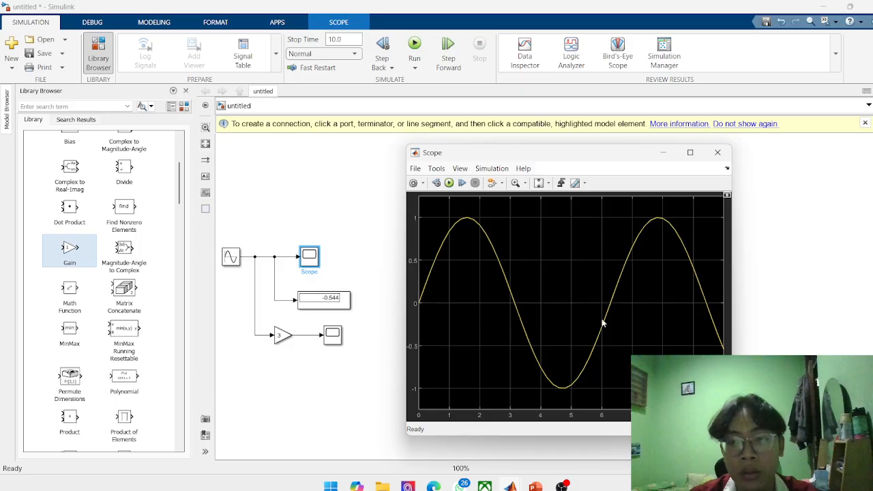
left_click(663, 152)
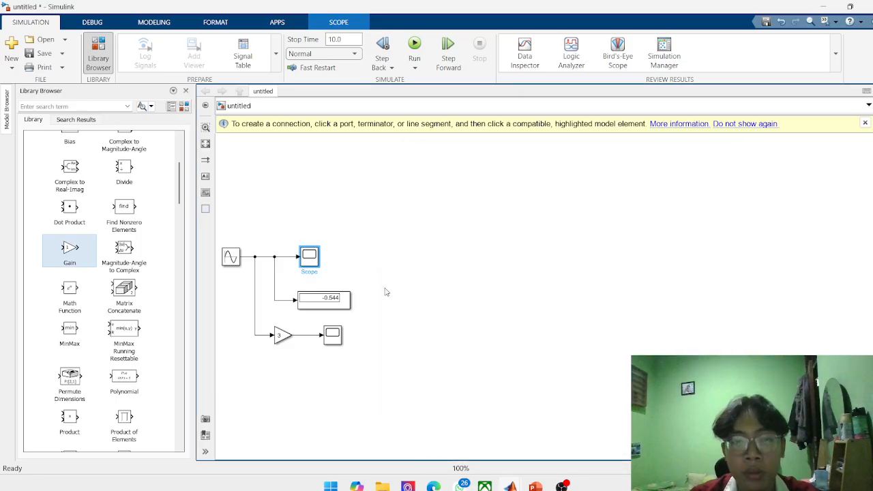
double_click(334, 333)
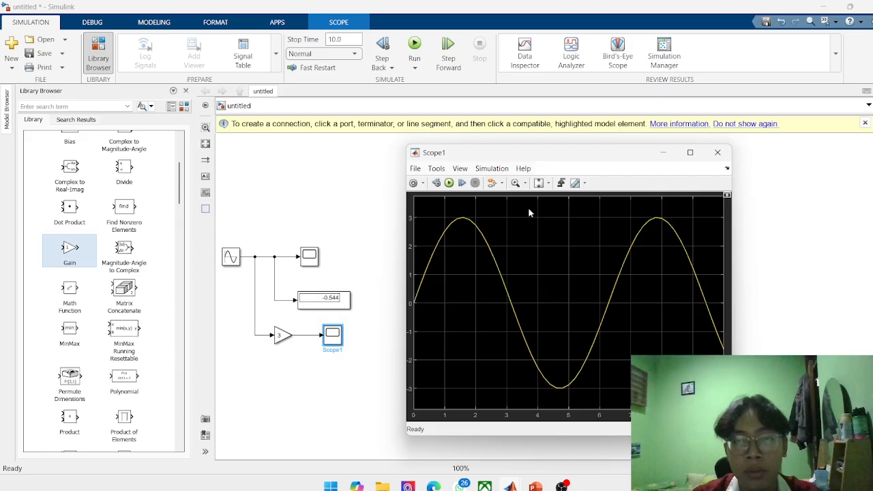
left_click(717, 152)
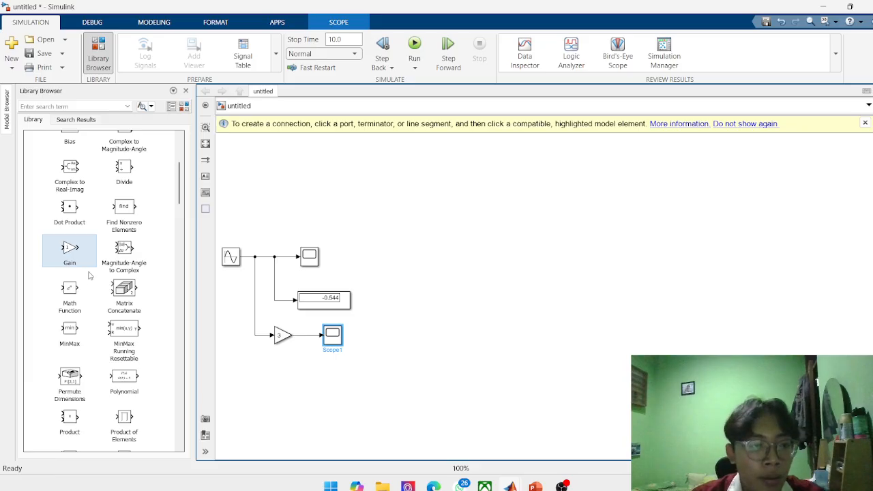
Add a Math Function block from the Math Operations library to the empty area beside the existing model.
scroll(89, 279, "down", 5)
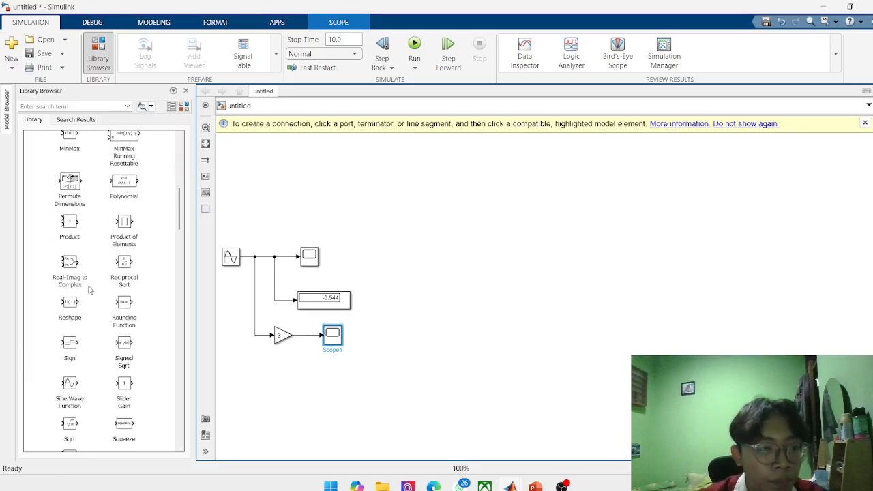
scroll(89, 290, "down", 5)
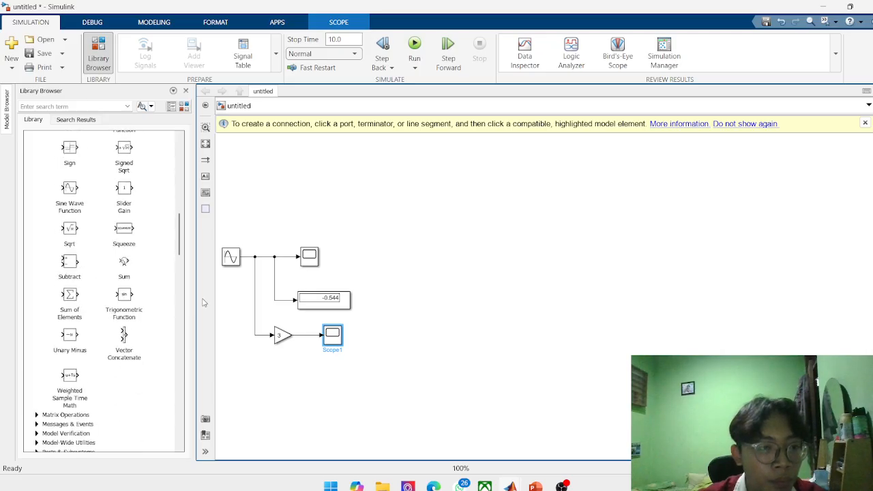
scroll(112, 293, "up", 7)
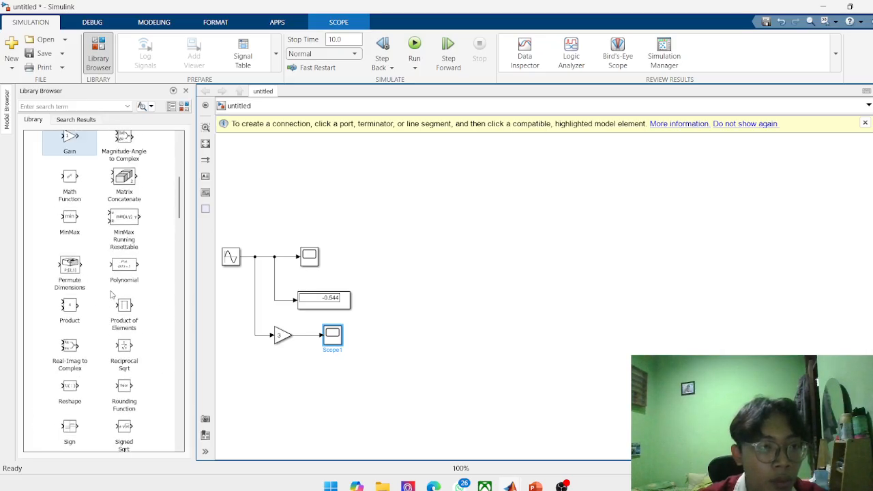
scroll(113, 294, "up", 2)
left_click(72, 262)
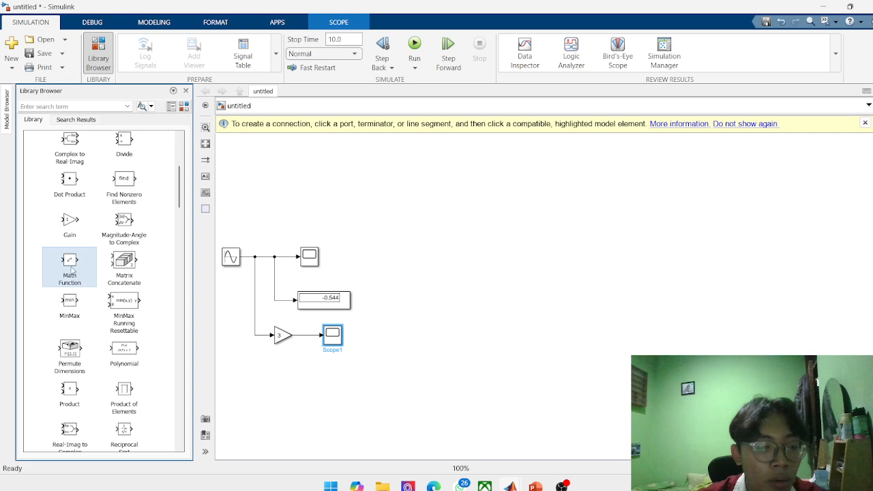
left_click_drag(67, 267, 472, 261)
Examine the function options in the Math Function block's parameters, leaving exp selected.
double_click(478, 248)
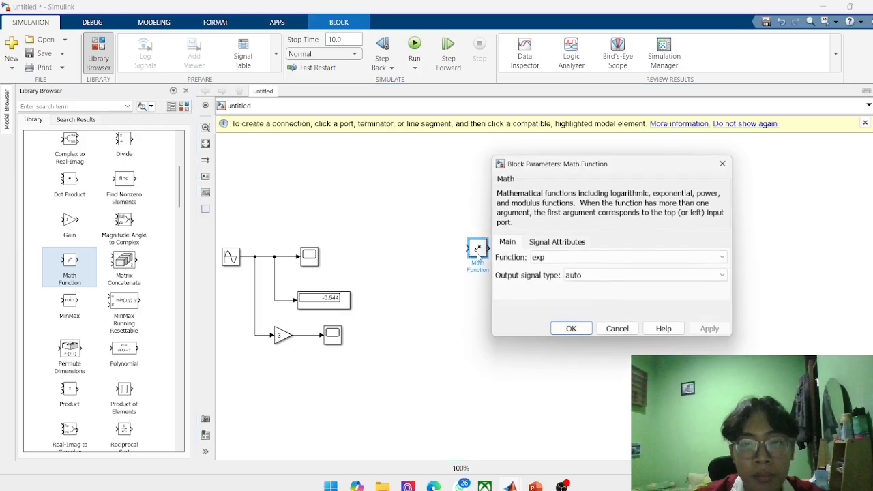
left_click(640, 258)
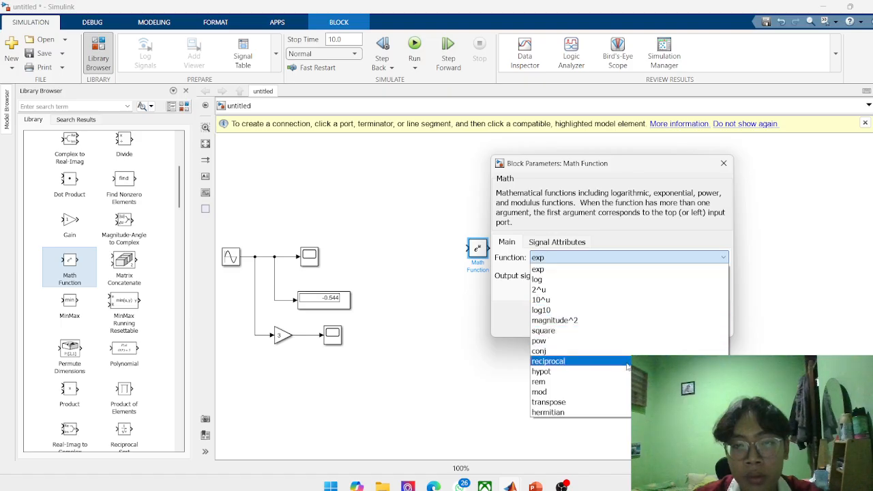
left_click(730, 167)
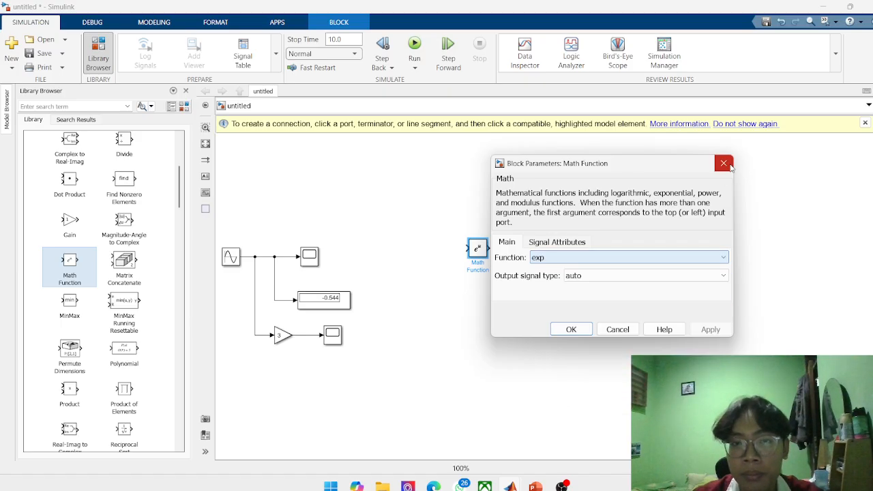
Dismiss the Math Function parameters and add a Constant block from the Sources library in front of the Math Function's input.
left_click(724, 163)
left_click(264, 305)
scroll(120, 308, "down", 4)
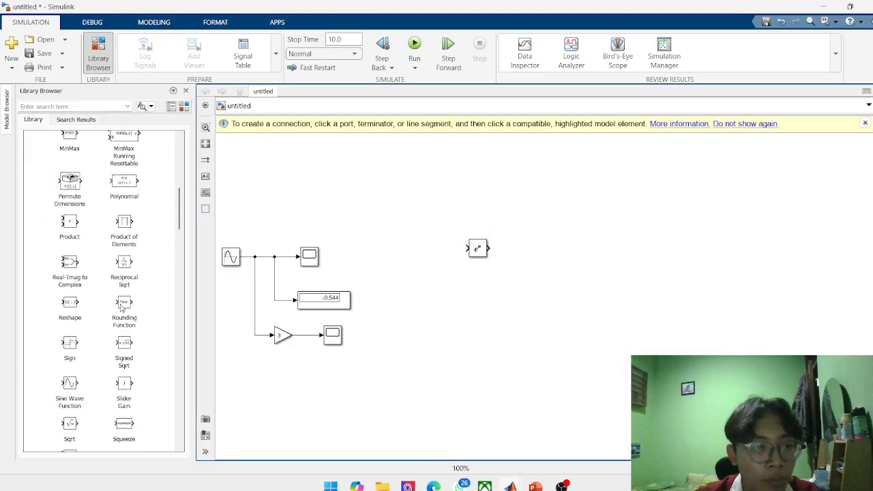
scroll(121, 308, "down", 5)
scroll(107, 317, "up", 5)
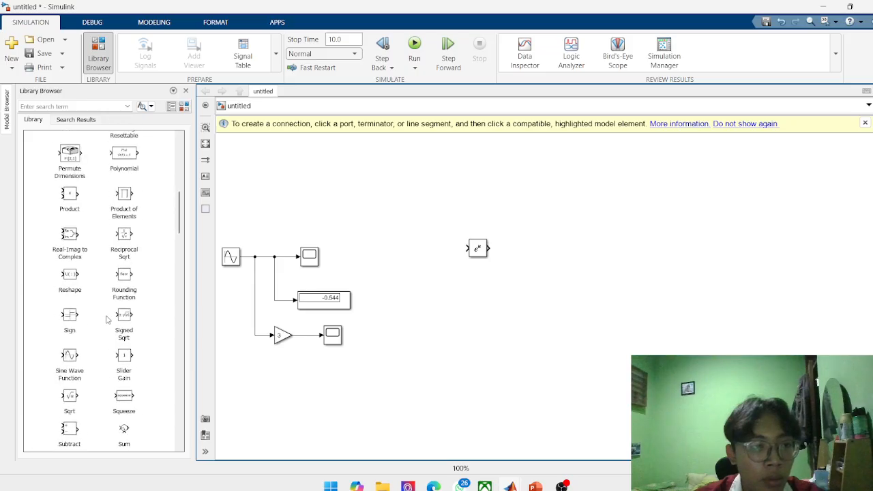
scroll(91, 335, "down", 5)
scroll(60, 393, "down", 8)
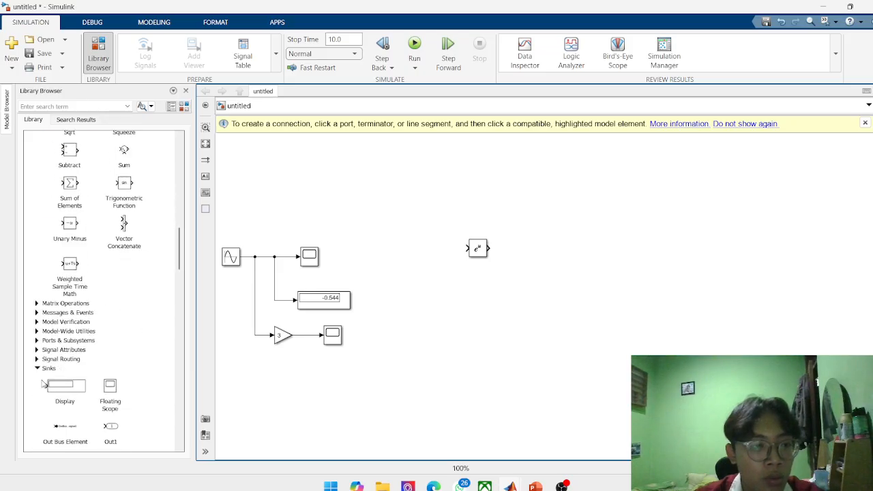
left_click_drag(119, 310, 427, 251)
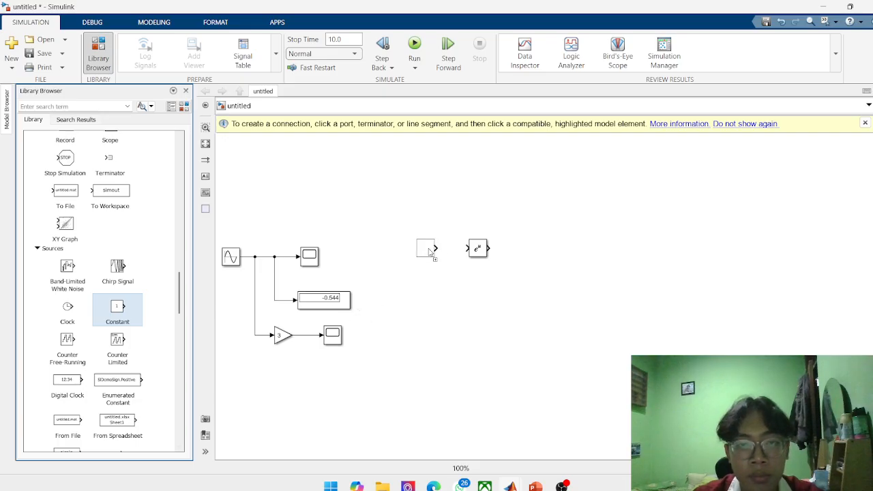
Duplicate the existing Display block beside the Math Function and wire the Constant, Math Function and new Display in series.
scroll(125, 276, "up", 4)
scroll(124, 275, "up", 5)
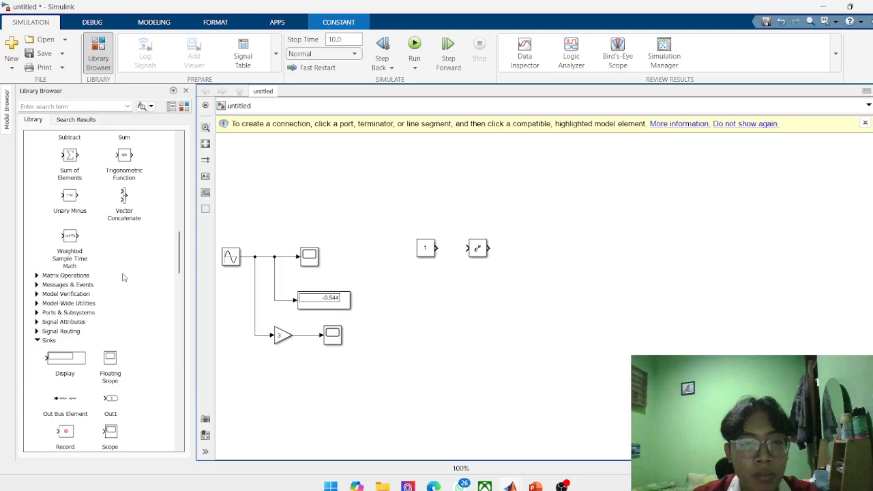
left_click(301, 304)
left_click(508, 305)
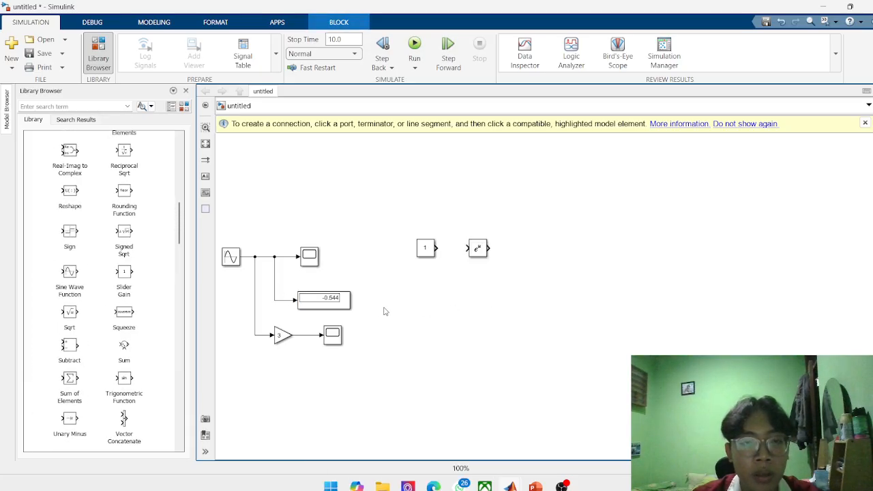
right_click(339, 303)
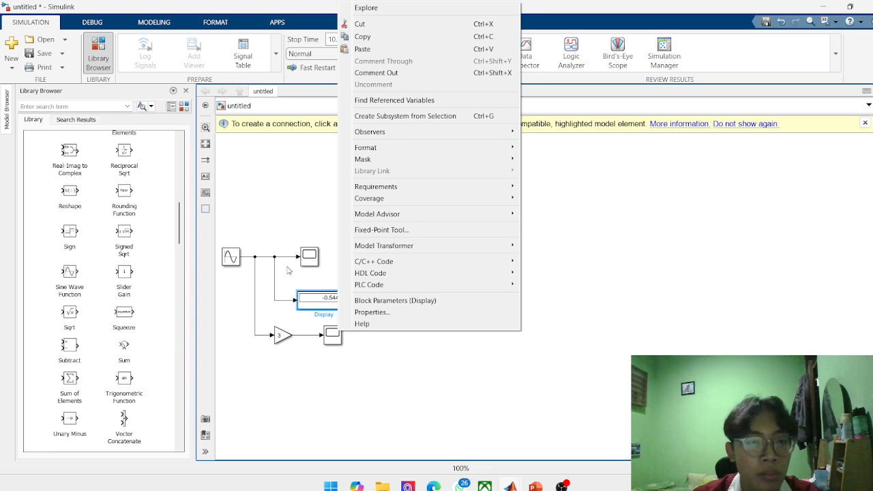
left_click(409, 49)
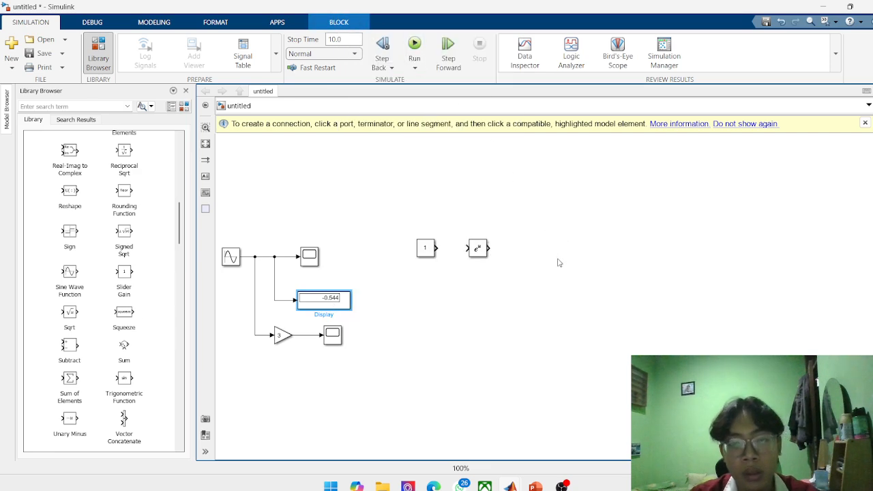
left_click_drag(340, 303, 558, 251)
left_click(443, 267)
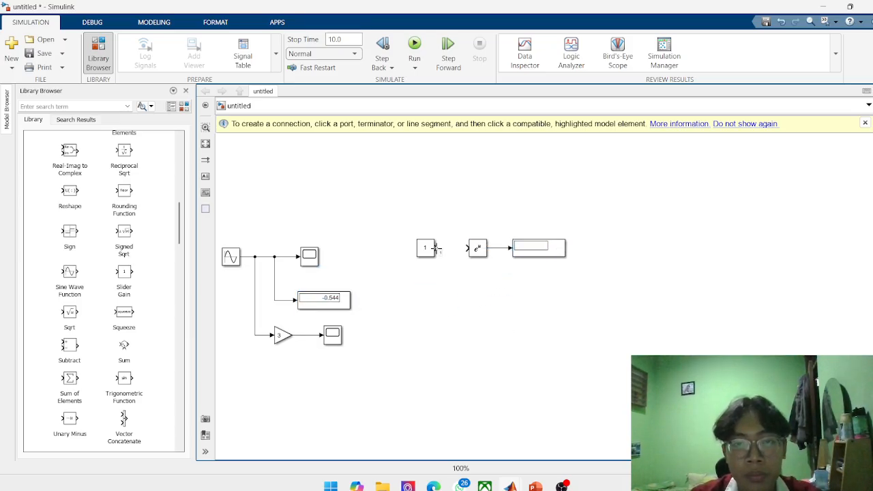
left_click_drag(436, 248, 470, 248)
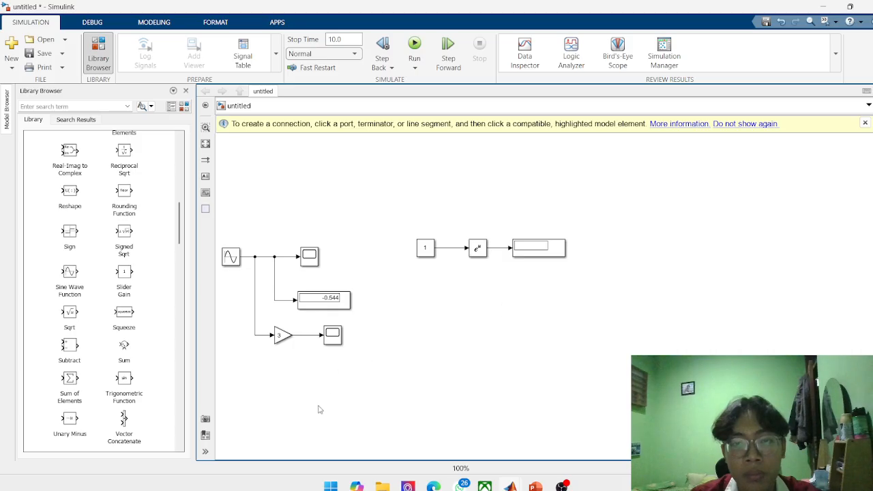
Set the Constant block's value to 0 and run the simulation.
double_click(476, 248)
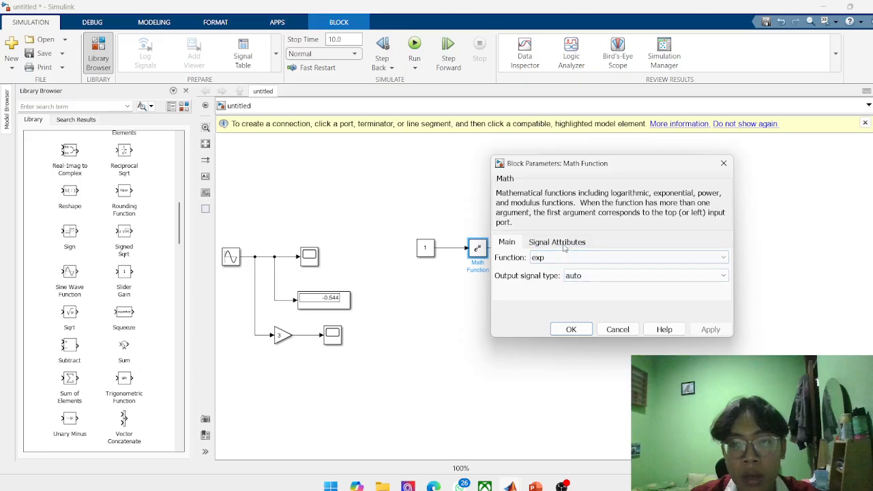
left_click(724, 163)
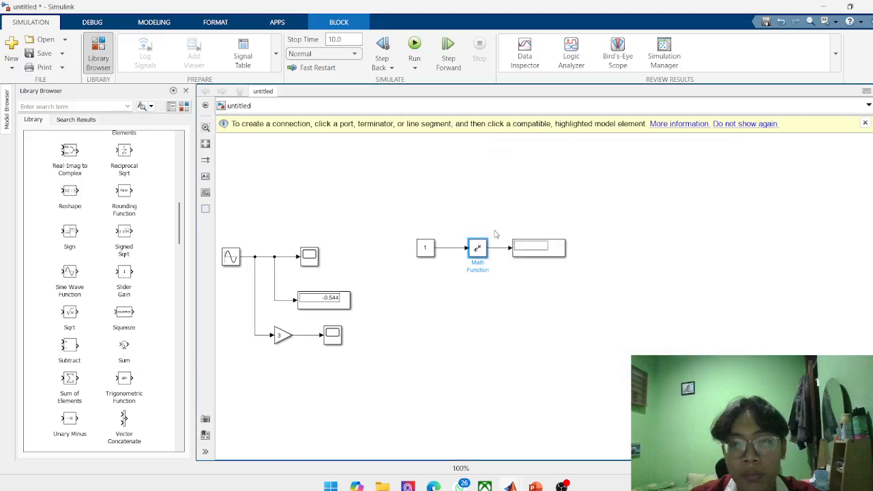
double_click(430, 249)
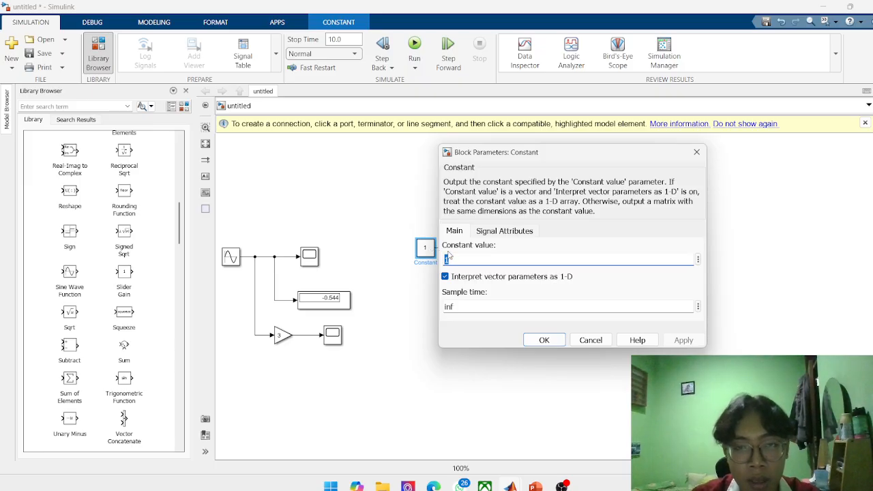
key("Return")
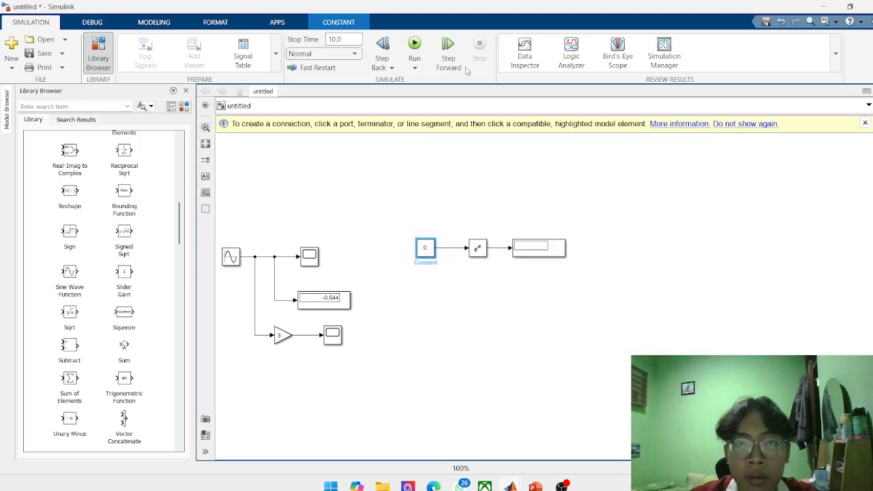
left_click(415, 68)
left_click(433, 86)
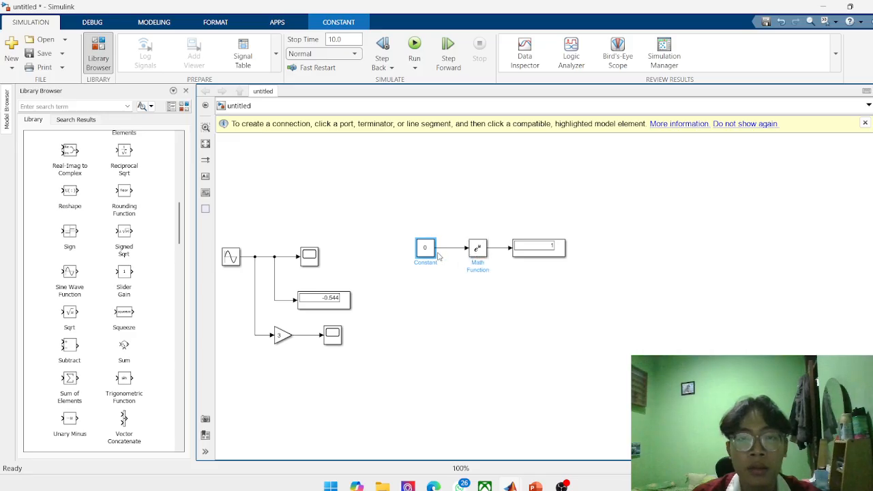
Add an Add block from the Math Operations library below the Math Function block.
scroll(139, 337, "down", 2)
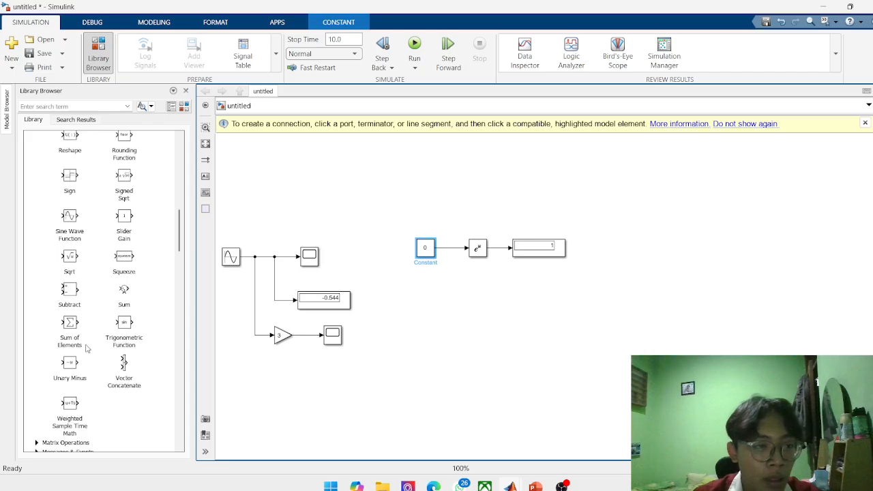
scroll(94, 318, "up", 3)
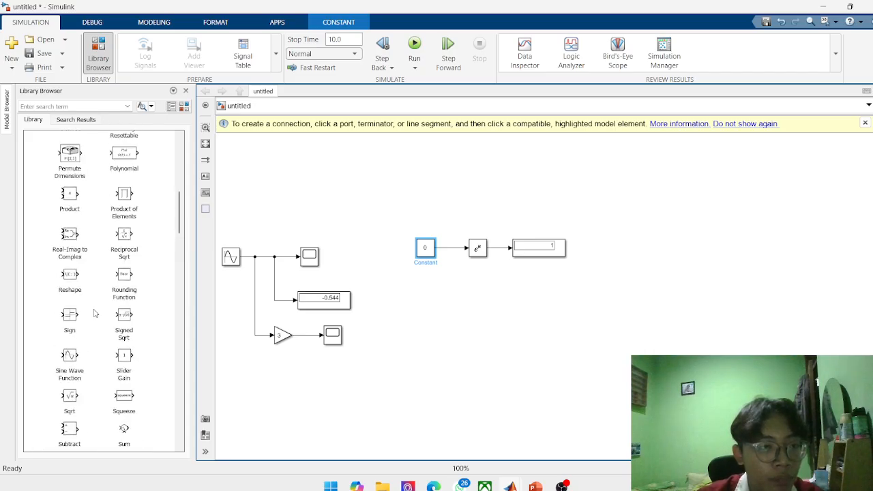
scroll(96, 314, "down", 4)
scroll(125, 270, "up", 8)
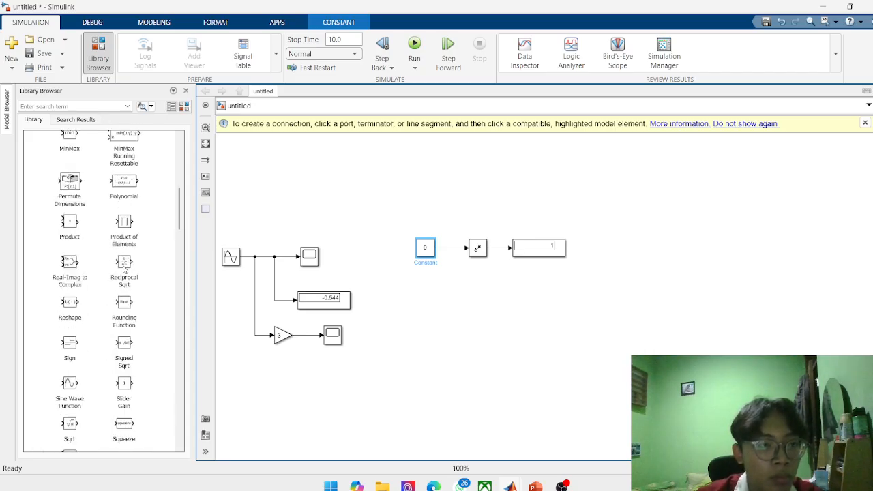
scroll(97, 257, "up", 1)
scroll(99, 254, "down", 3)
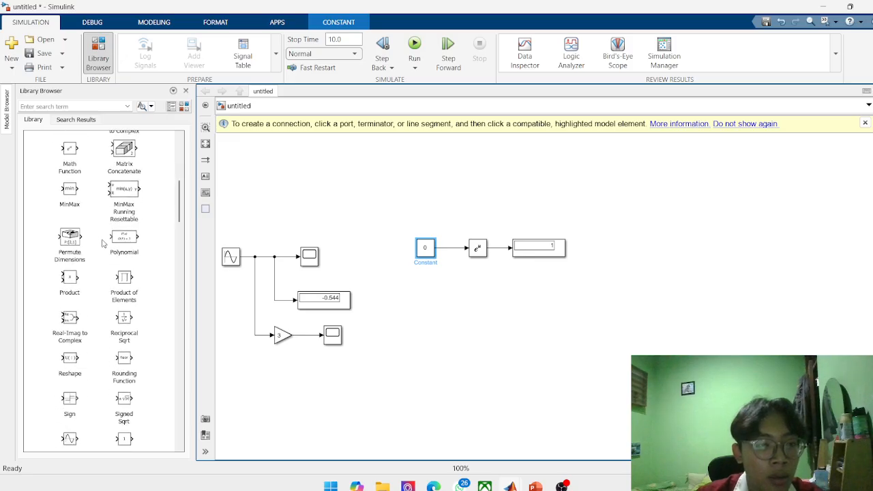
scroll(102, 252, "up", 3)
scroll(104, 249, "up", 4)
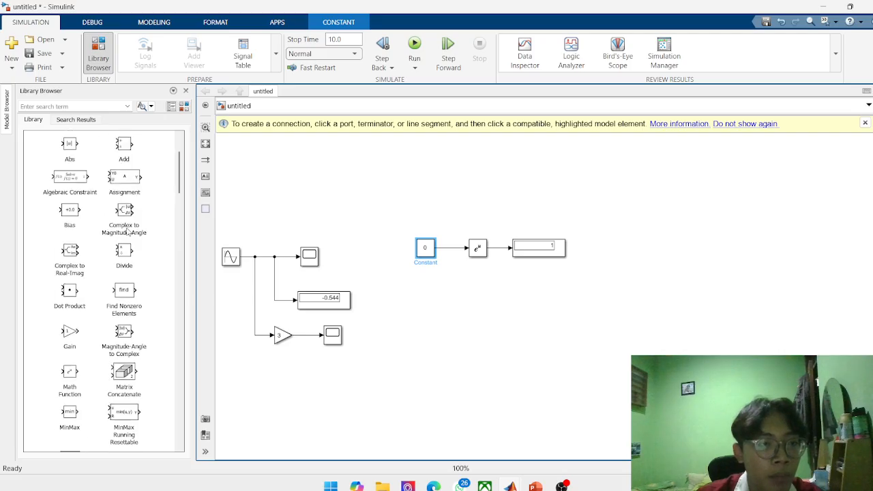
scroll(119, 258, "up", 2)
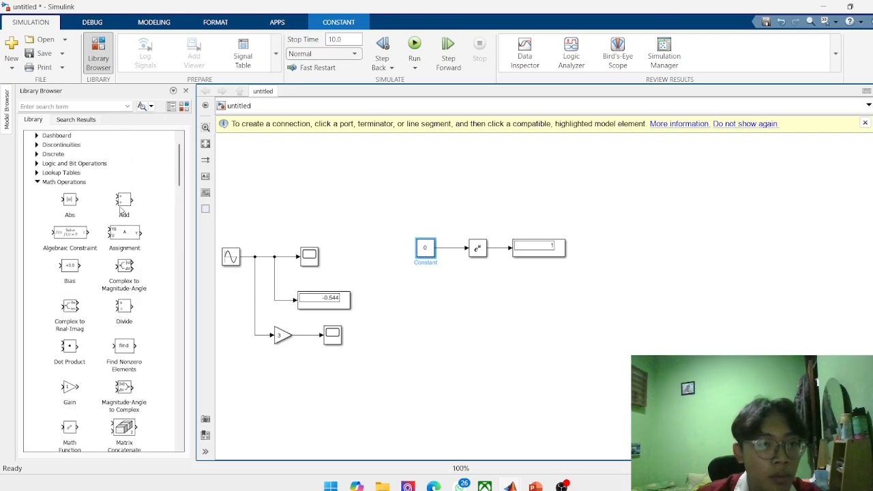
left_click_drag(122, 203, 480, 308)
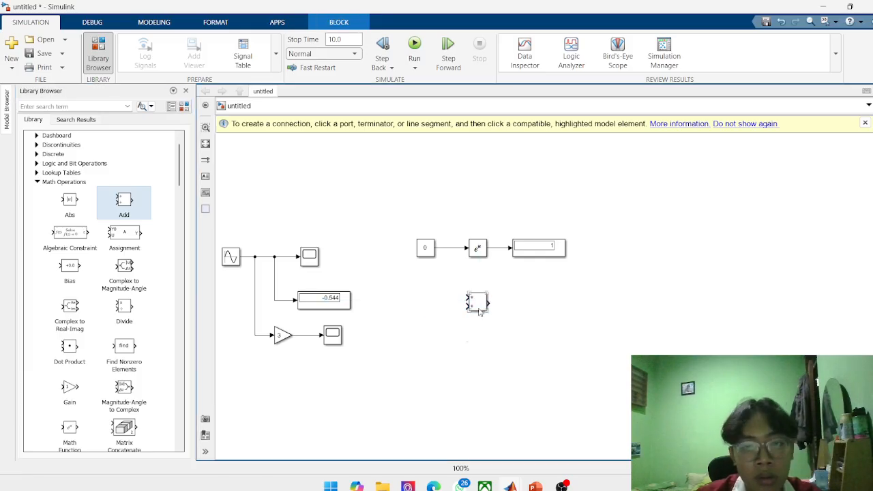
Clear the Add block's list of signs and review its icon shape options and signal attributes.
double_click(480, 309)
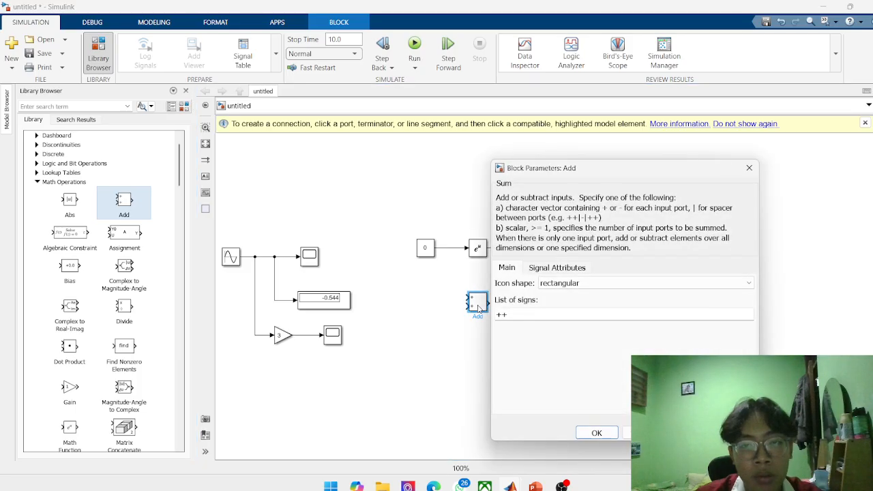
double_click(520, 314)
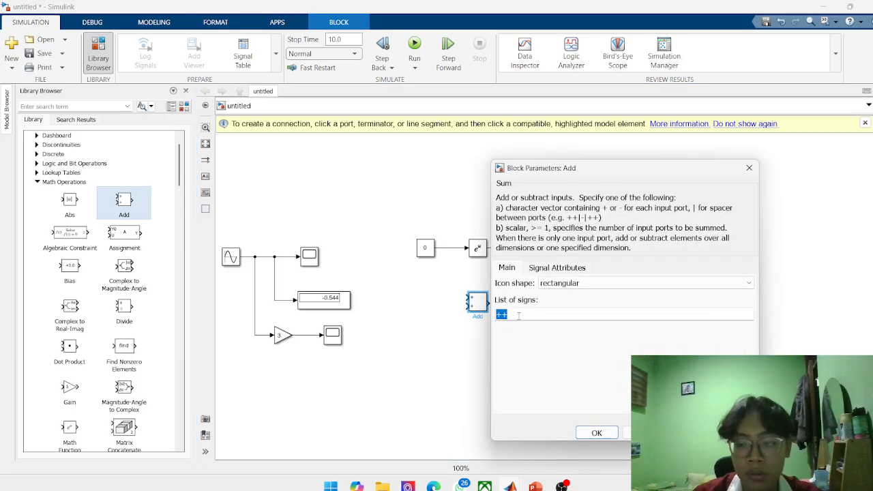
key("BackSpace")
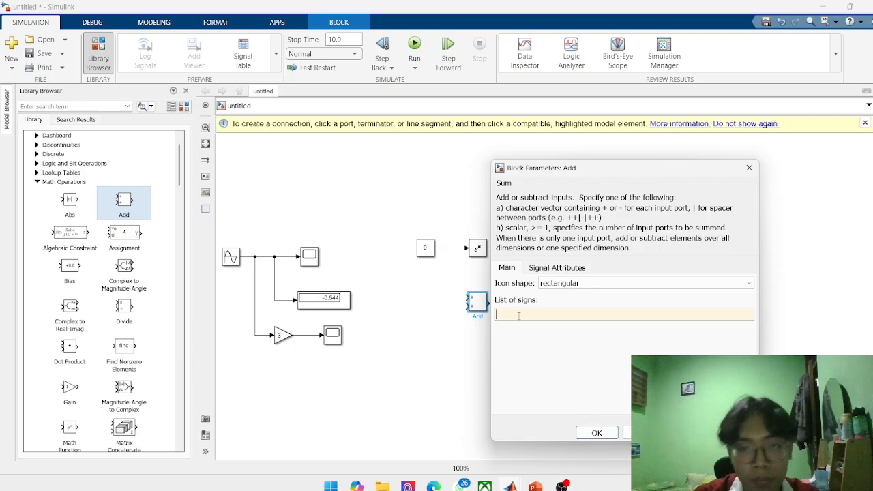
left_click(566, 283)
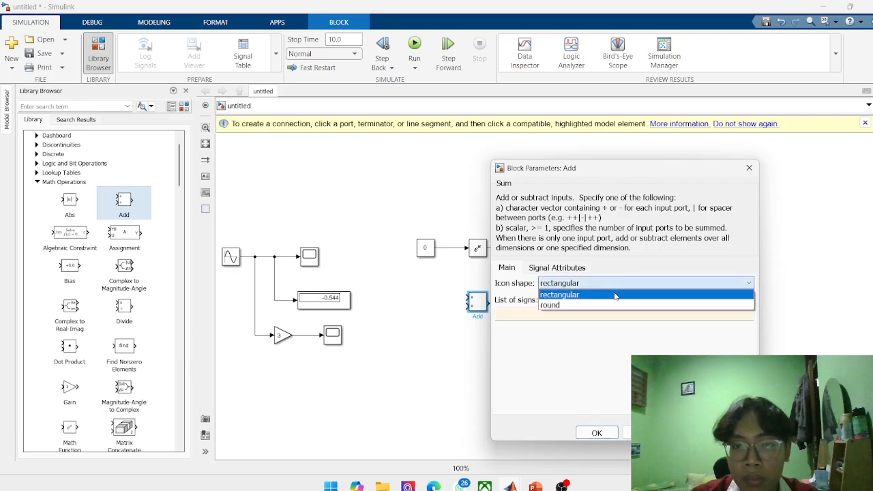
left_click(561, 270)
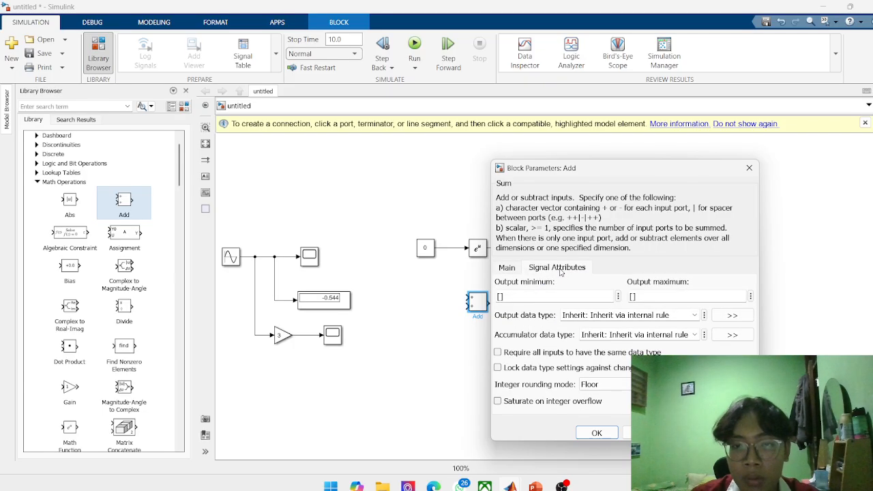
left_click(507, 269)
left_click(553, 269)
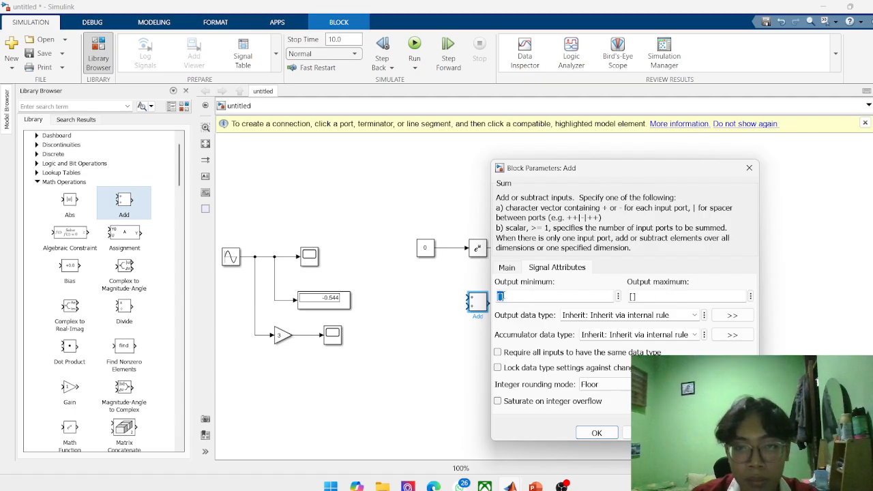
Try to set the Add block's output minimum to [3] and to [1,2,3], and dismiss its parameters.
left_click(500, 296)
type("3")
key("Return")
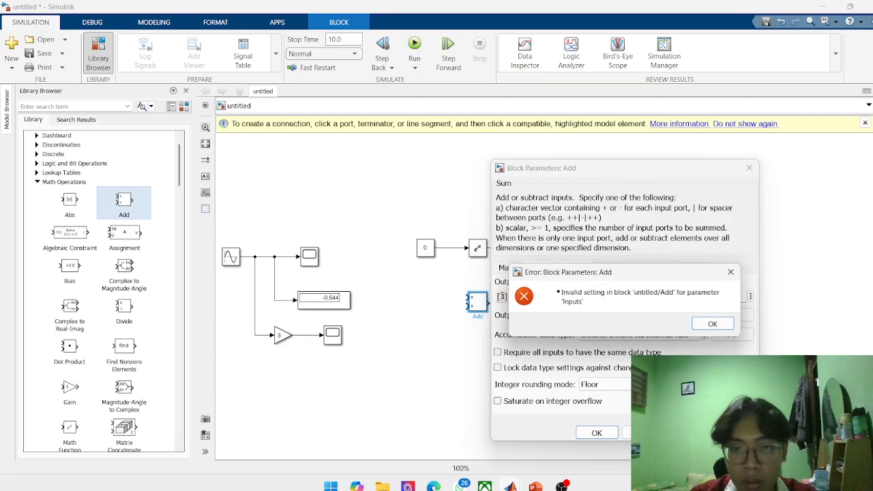
left_click(709, 323)
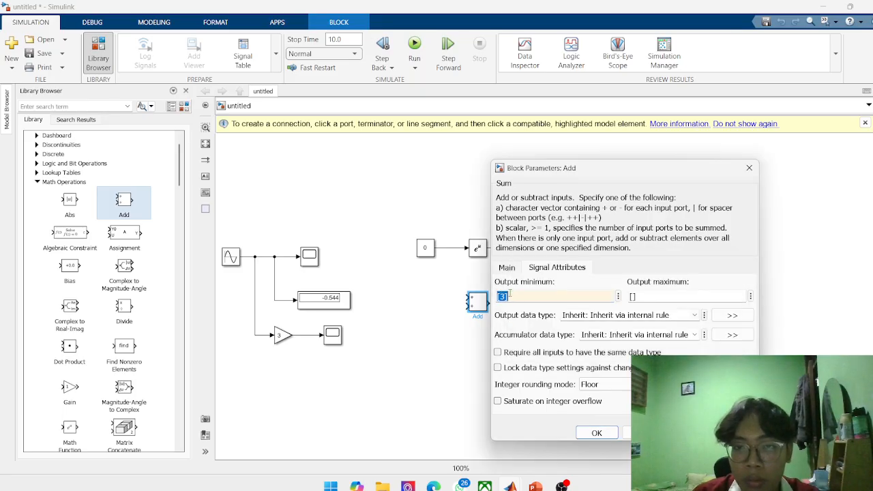
left_click(503, 296)
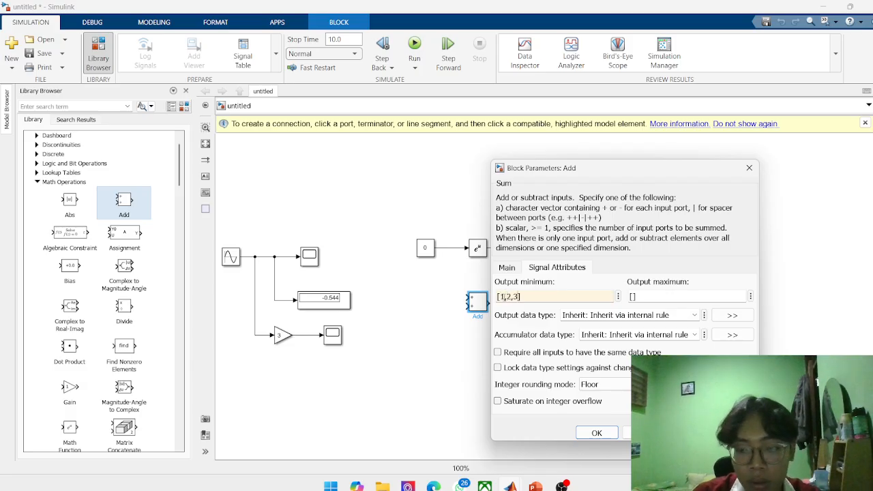
type("1,2,")
key("Return")
left_click(709, 325)
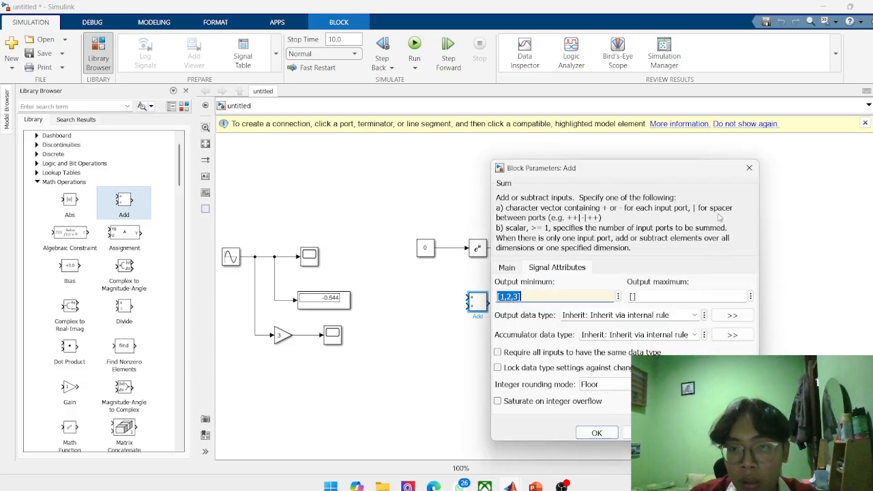
left_click(749, 167)
left_click(400, 341)
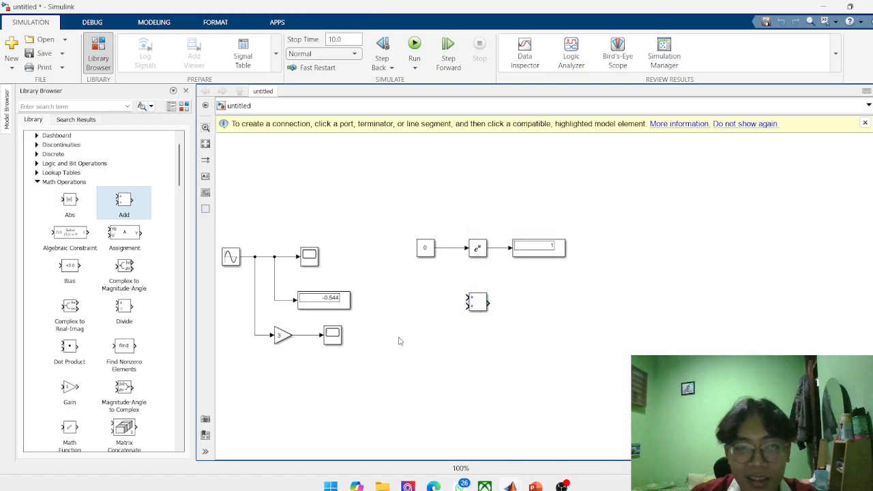
Copy the Constant block feeding the Math Function block and paste two stacked copies beside the Add block's input side.
left_click(426, 250)
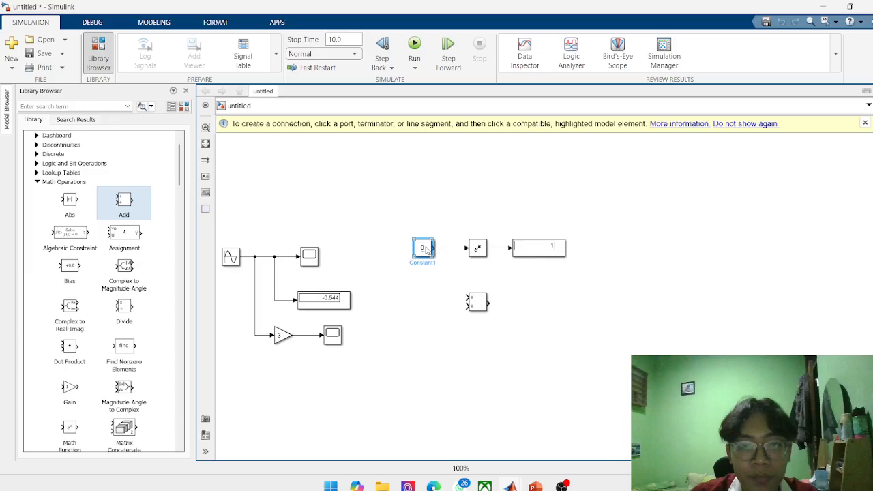
right_click(426, 249)
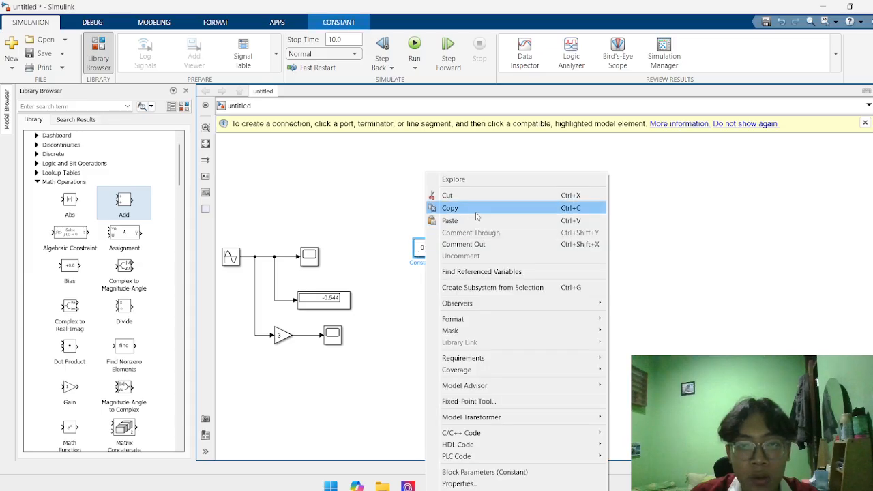
left_click(450, 208)
left_click(402, 311)
key("ctrl+v")
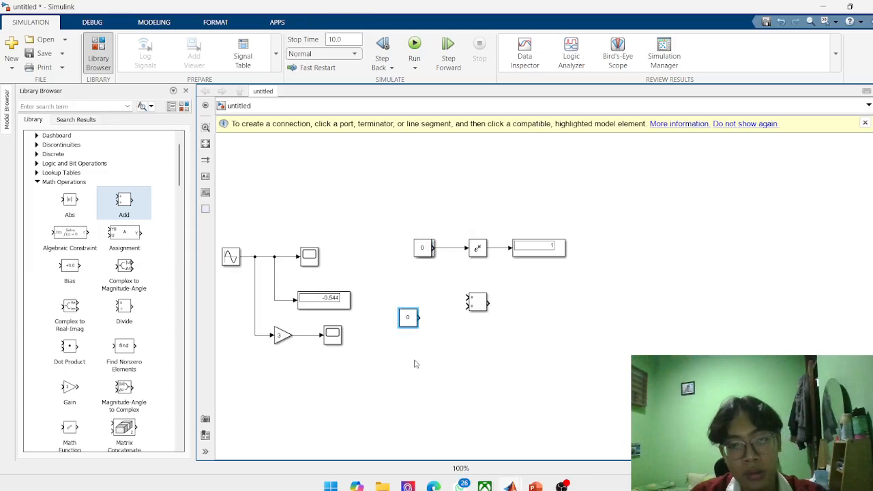
key("ctrl+v")
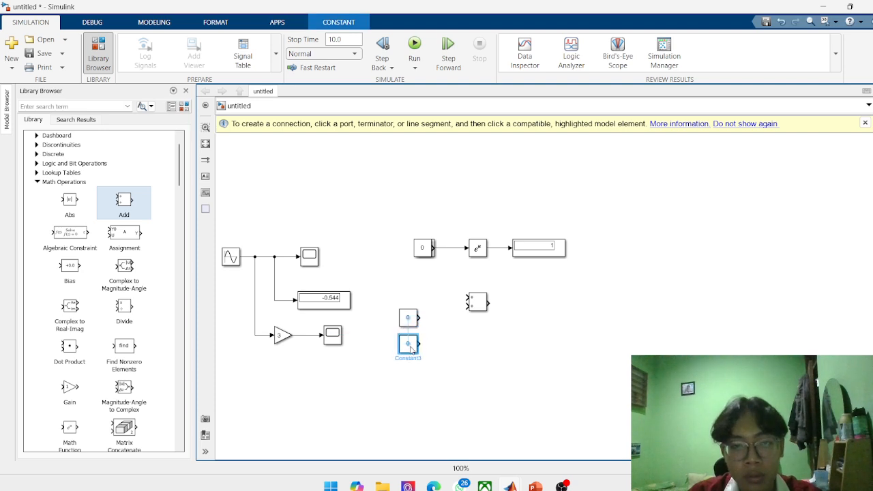
Connect the upper pasted Constant block to the Add block's first input and the lower one to its second input.
left_click(420, 318)
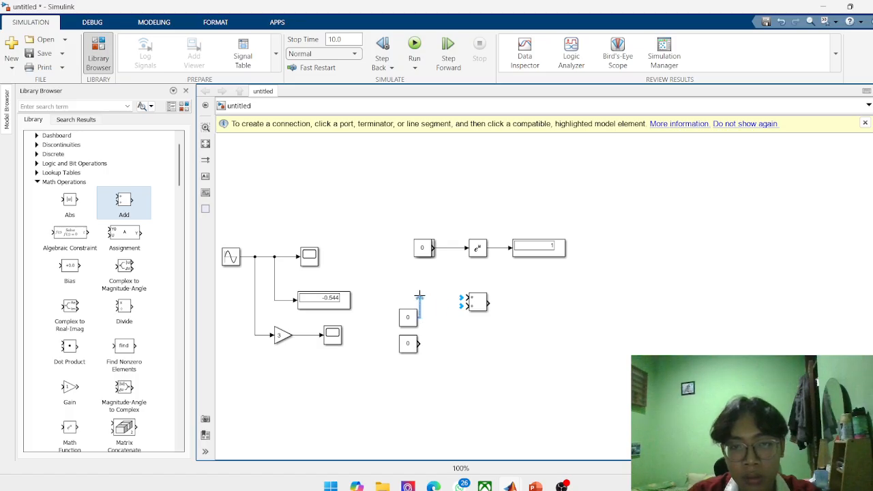
left_click(431, 296)
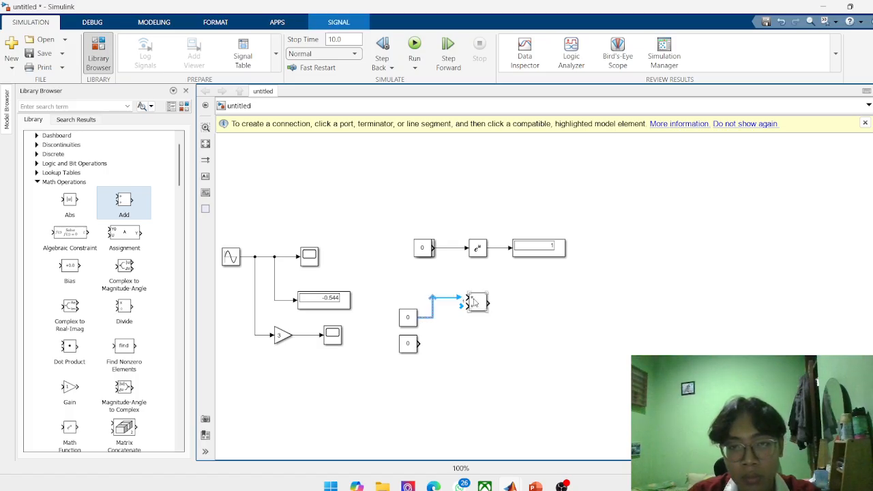
left_click(439, 298)
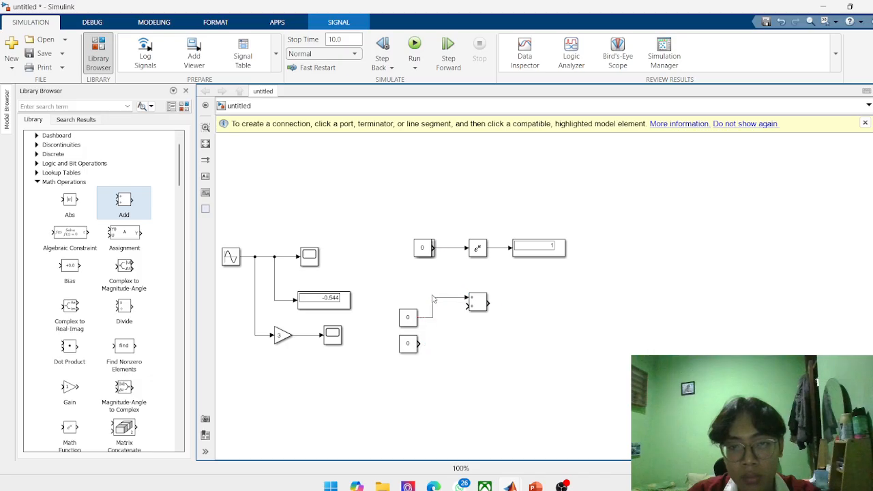
left_click_drag(419, 343, 467, 306)
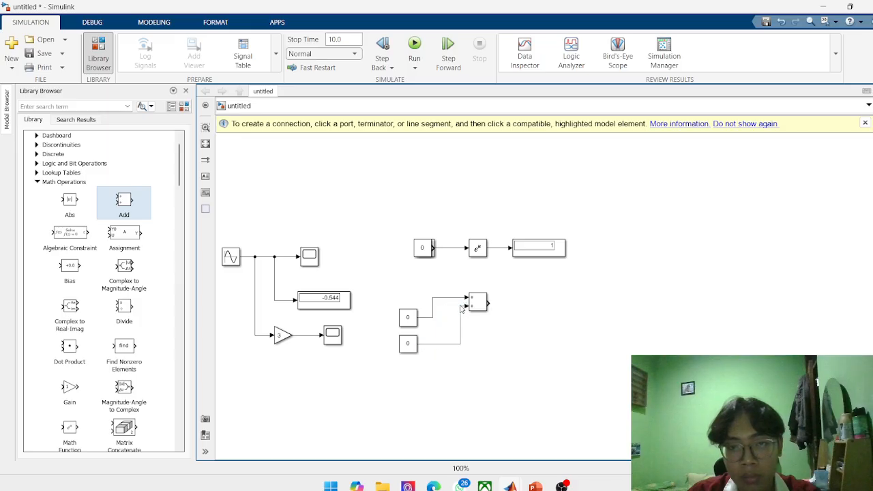
Duplicate the Display block of the Math Function chain and place the copy in line with the Add block, connected to its output.
right_click(545, 253)
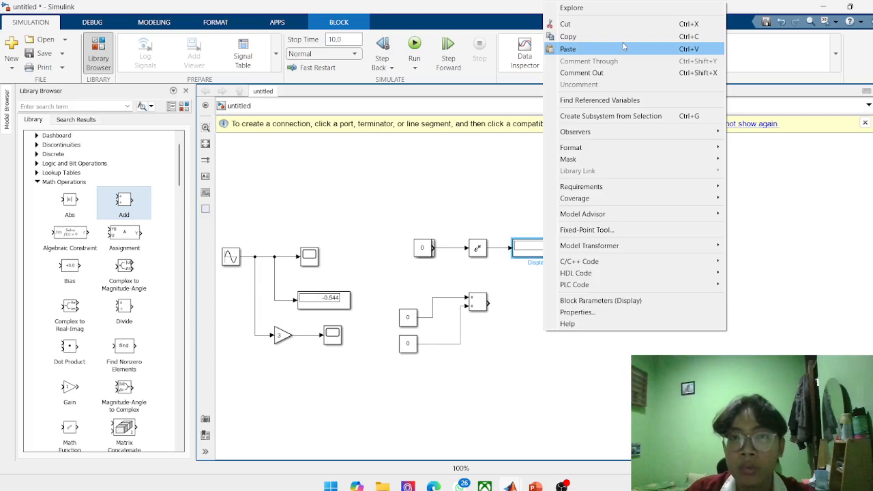
left_click(622, 47)
key("ctrl+v")
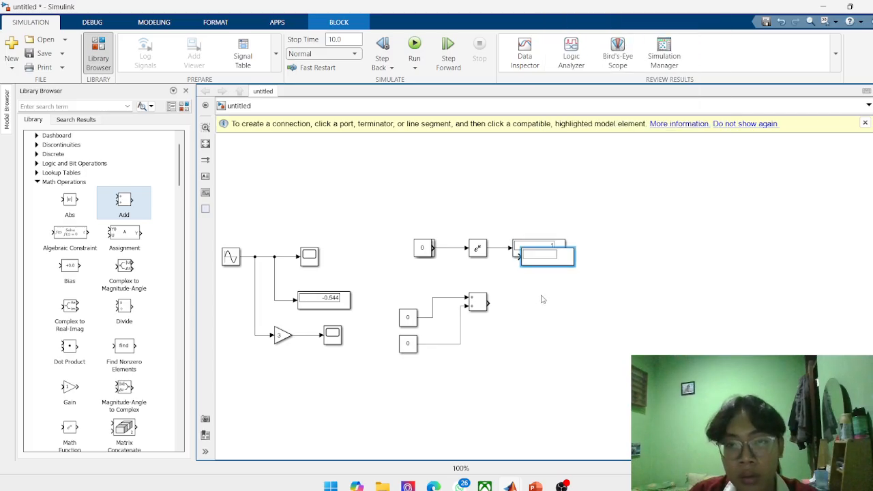
left_click_drag(546, 258, 541, 305)
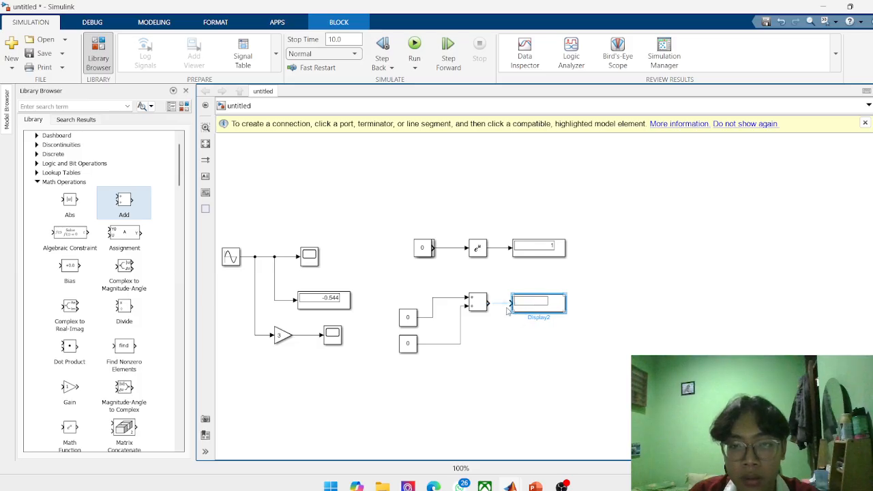
left_click(556, 360)
Set the two Constant blocks feeding the Add block to 5 (upper) and 7 (lower), and run the simulation.
double_click(409, 318)
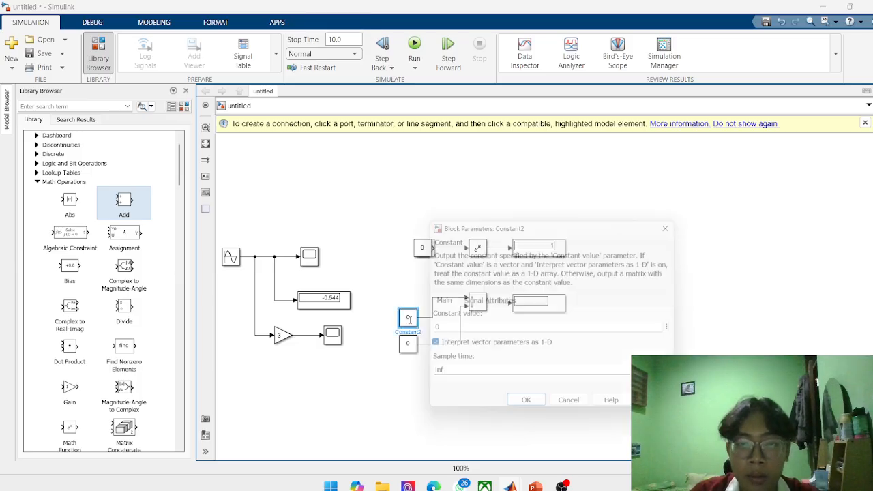
type("5")
key("Return")
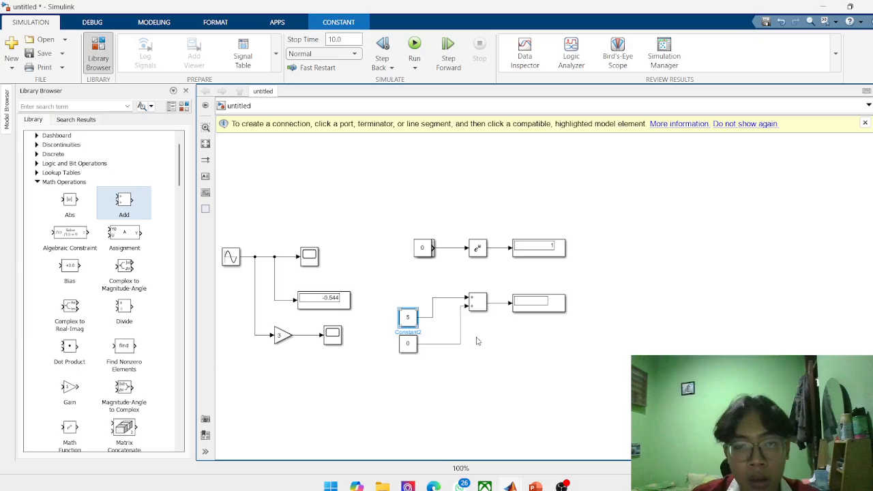
double_click(411, 344)
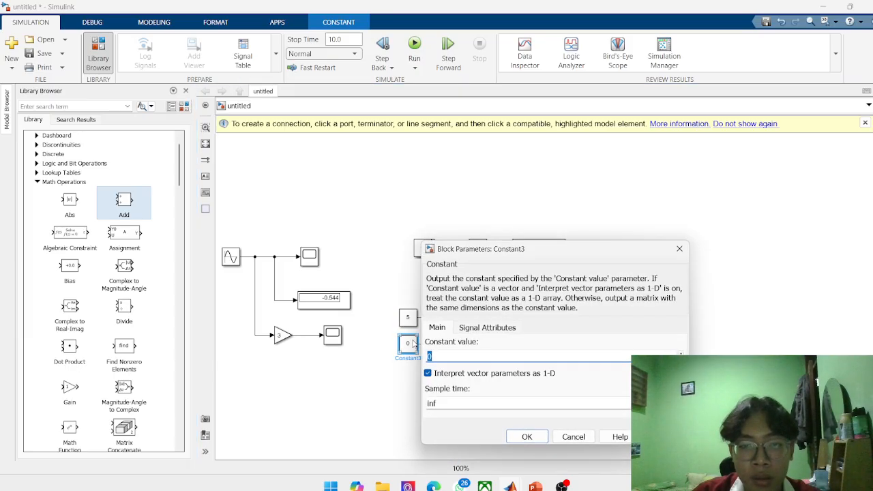
type("7")
key("Return")
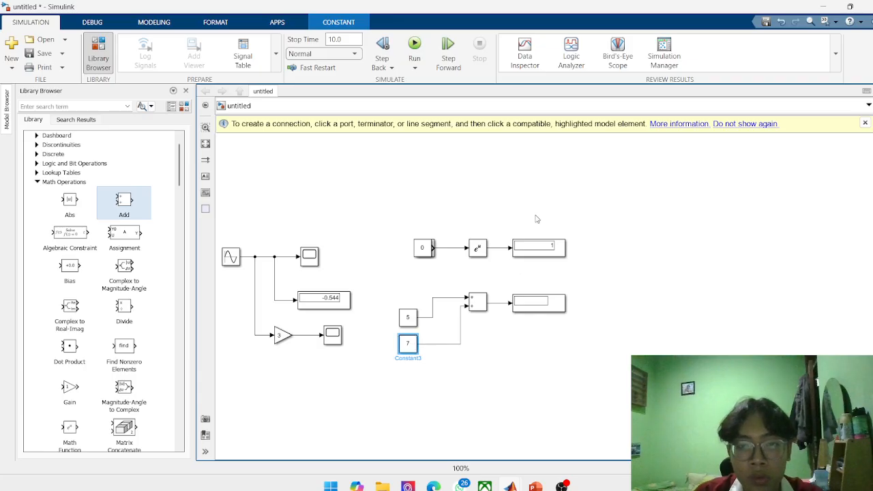
left_click(414, 43)
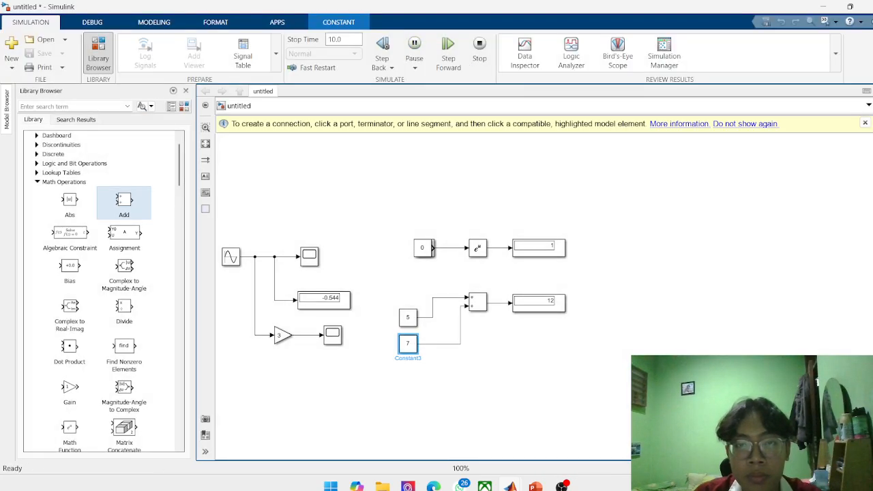
Look through the remaining blocks of the Math Operations library down to its end.
scroll(112, 337, "down", 1)
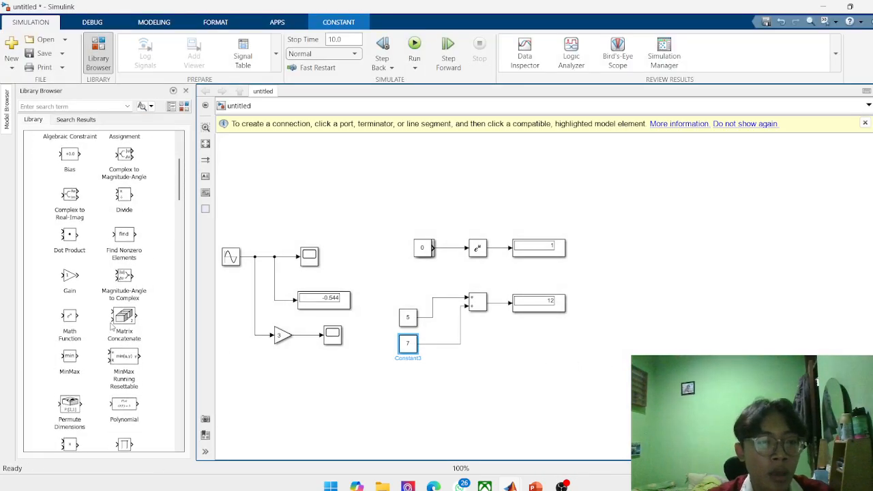
scroll(116, 300, "up", 3)
scroll(117, 273, "down", 3)
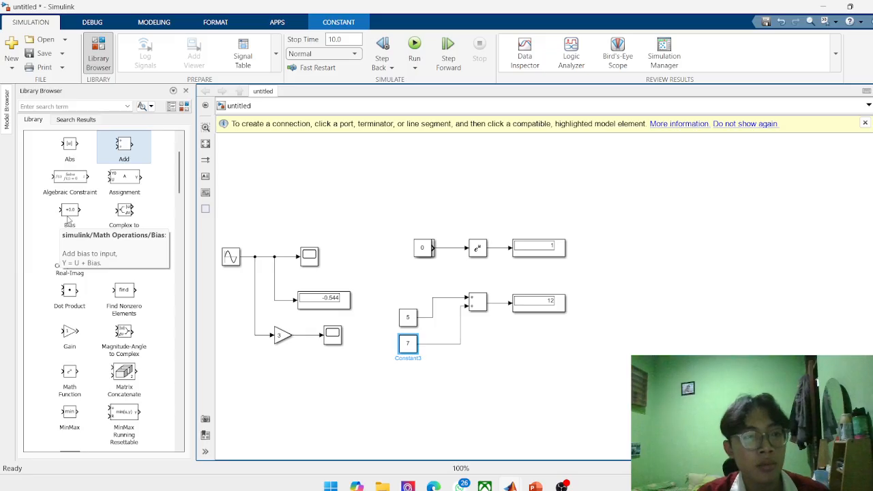
scroll(113, 245, "down", 1)
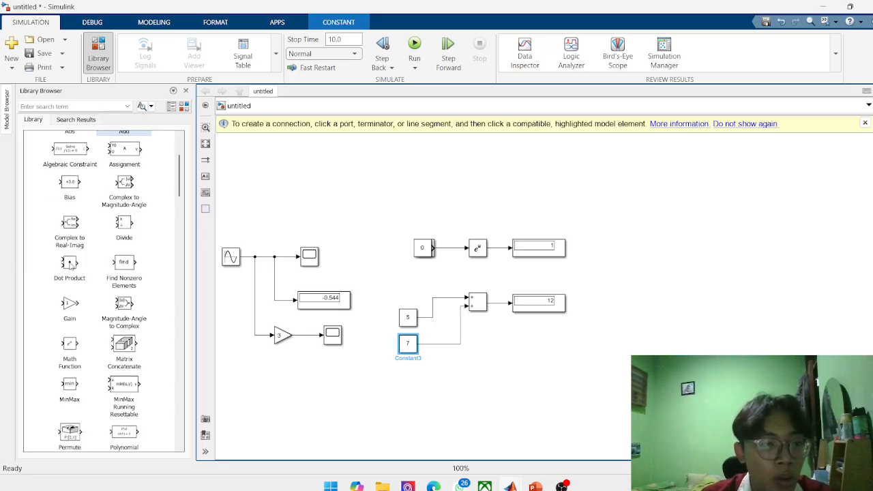
scroll(87, 273, "down", 1)
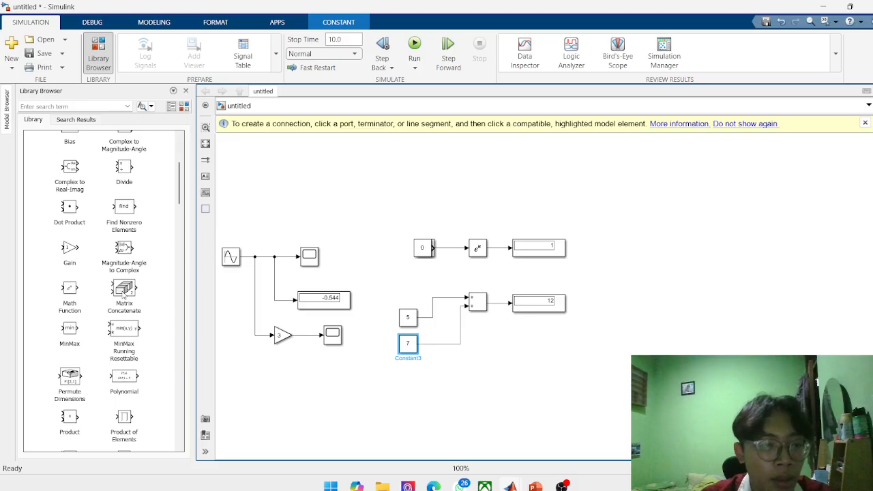
scroll(123, 294, "down", 1)
scroll(121, 295, "down", 1)
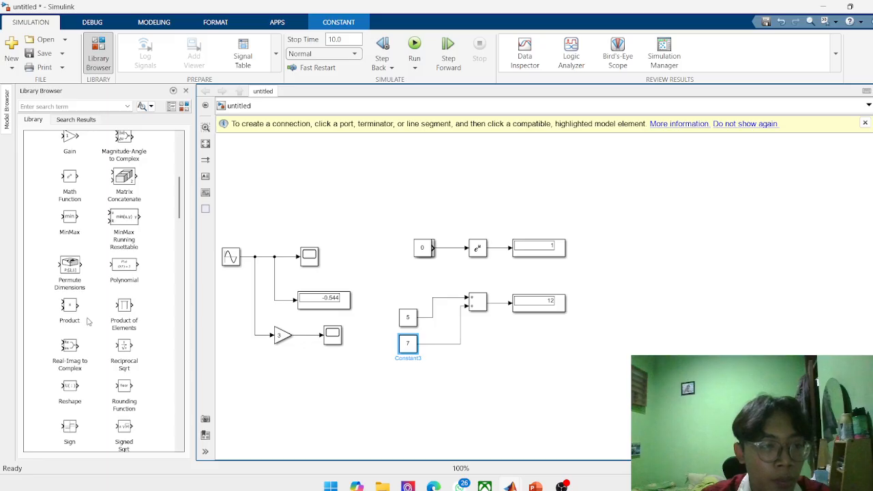
scroll(68, 313, "down", 1)
scroll(91, 320, "down", 1)
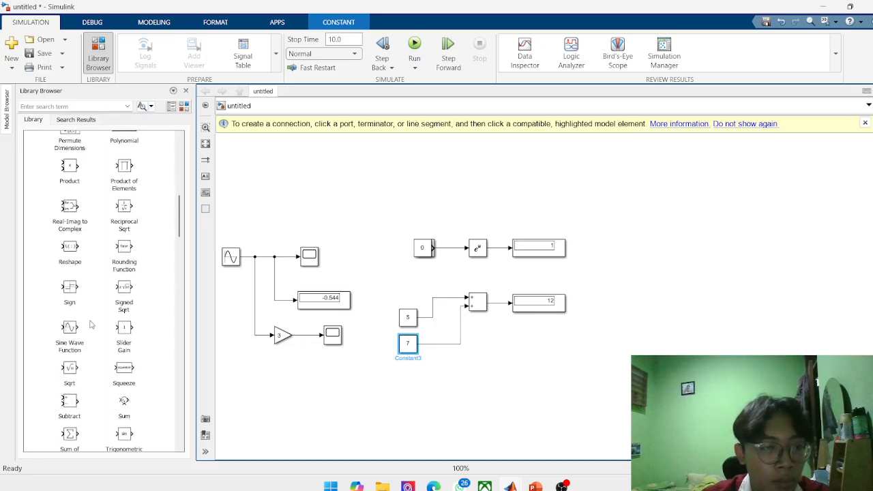
scroll(66, 335, "down", 1)
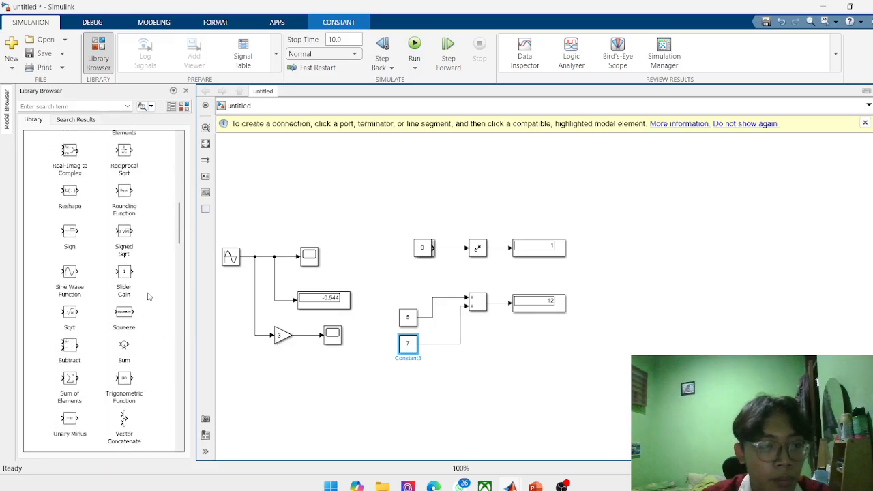
scroll(146, 293, "down", 2)
scroll(127, 370, "down", 1)
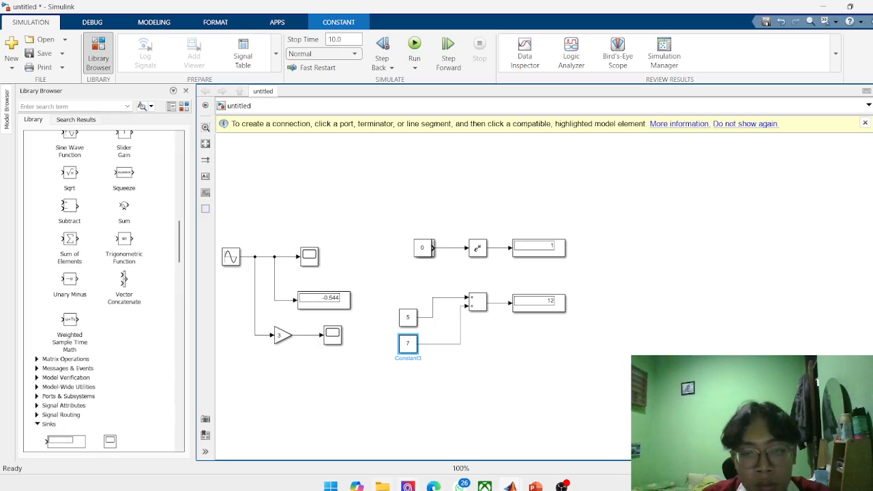
Switch to the Canva presentation, show slide 8 on matrices, lookup tables and subsystems, and return to Simulink.
left_click(434, 487)
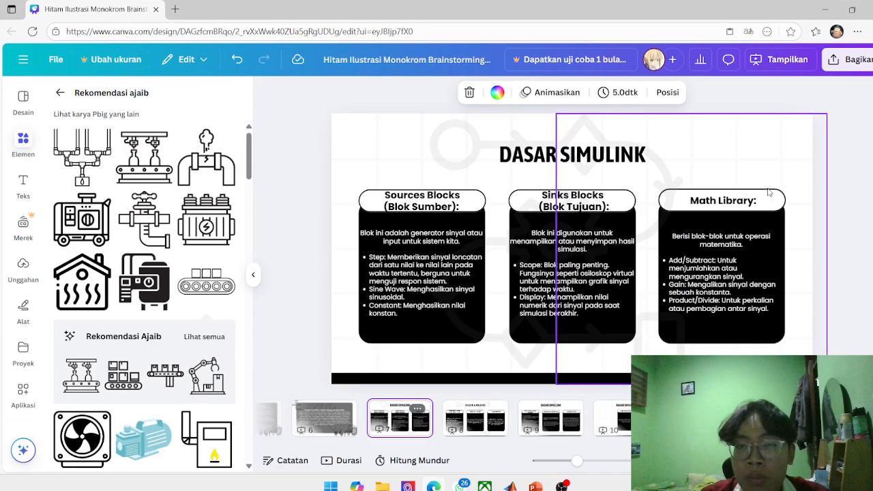
left_click(475, 417)
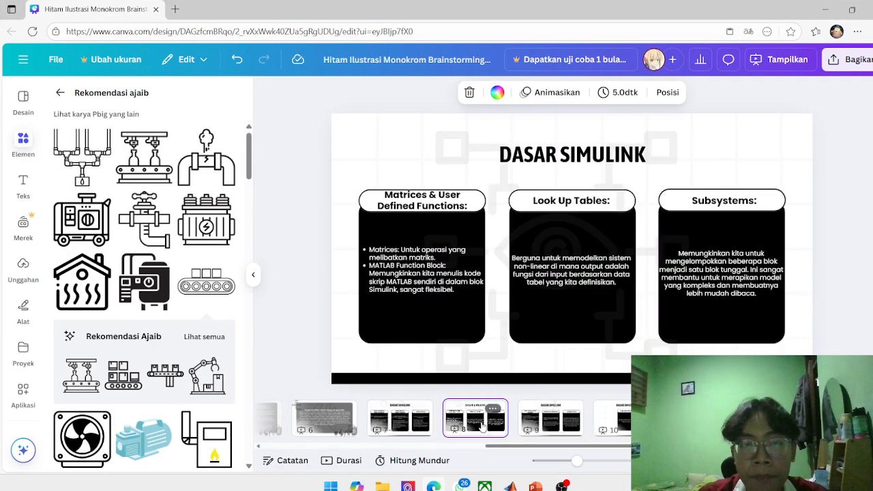
left_click(824, 9)
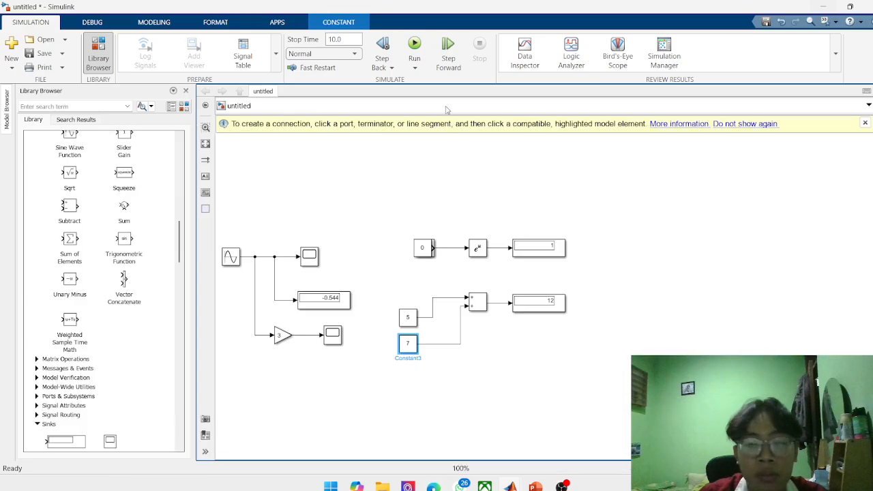
Expand the Matrix Operations library and examine the blocks it offers.
scroll(96, 240, "up", 12)
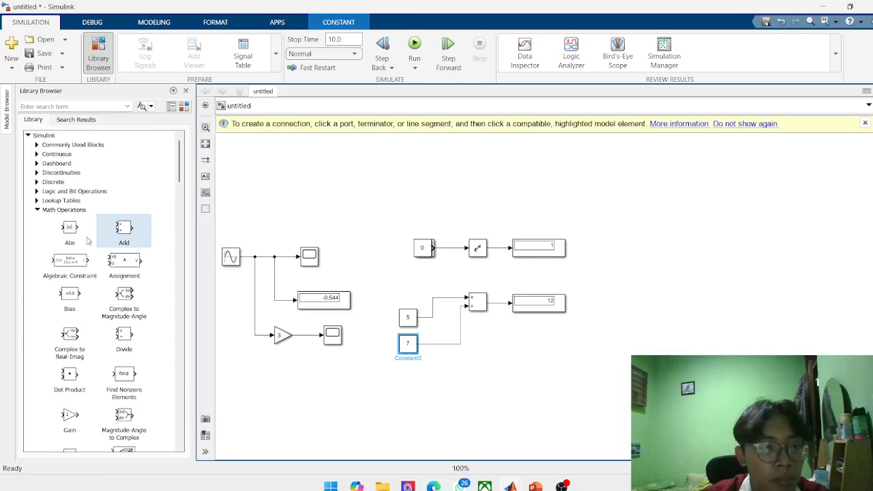
scroll(36, 212, "down", 15)
left_click(38, 191)
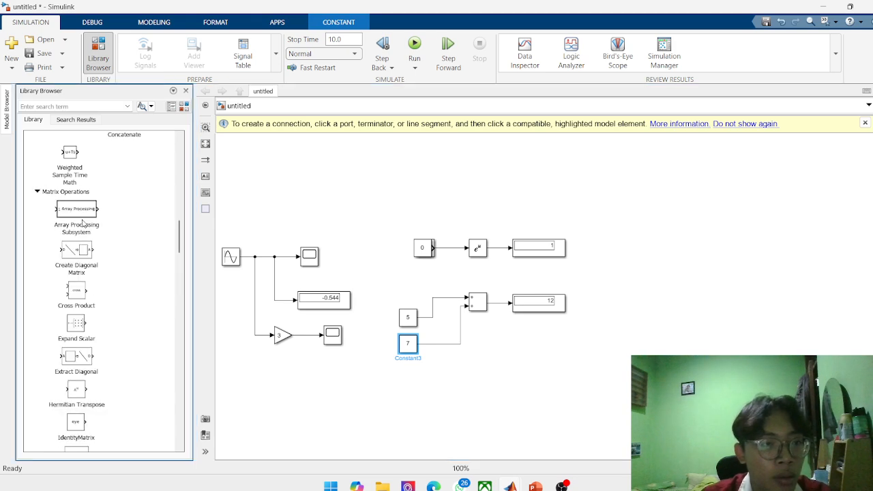
scroll(82, 235, "down", 5)
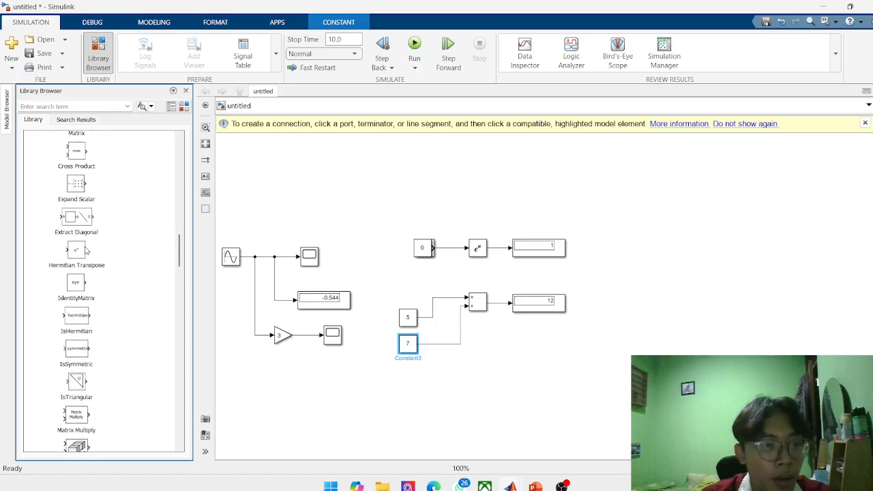
scroll(86, 252, "down", 3)
scroll(86, 252, "down", 3)
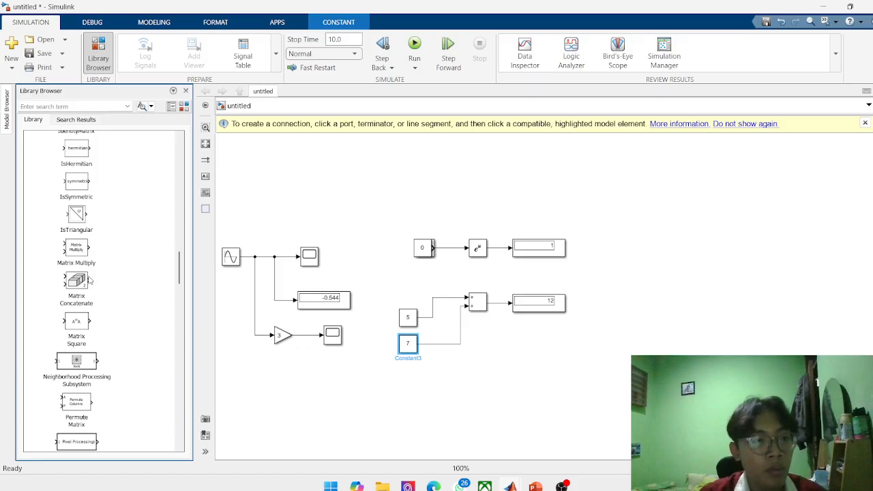
Add an Array Processing Subsystem block from the Matrix Operations library in the empty area beyond the Add block's Display, and open the subsystem.
scroll(89, 279, "up", 3)
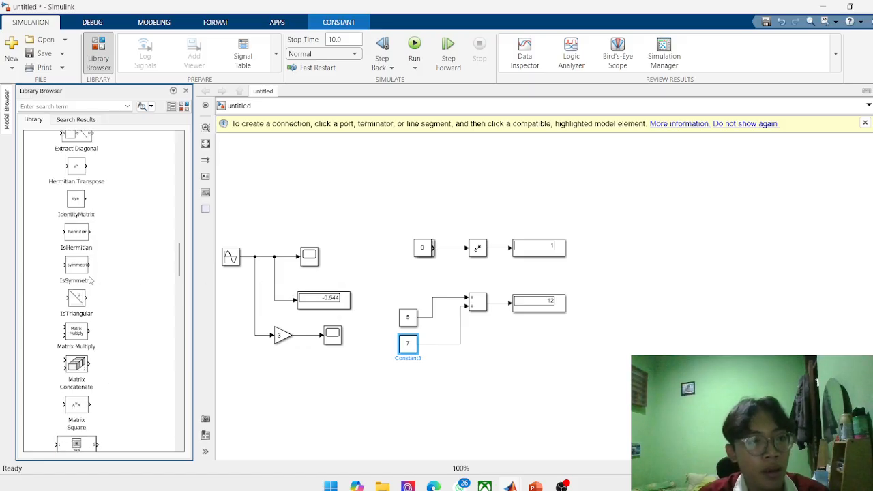
scroll(101, 231, "up", 3)
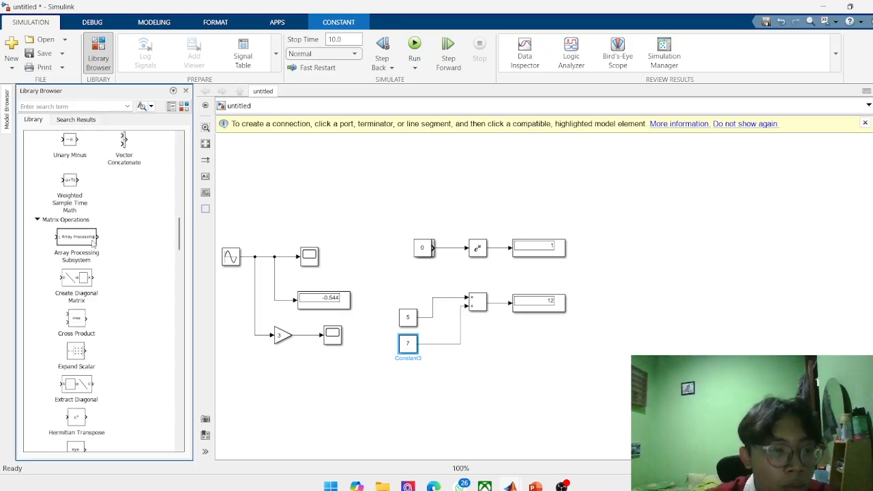
left_click_drag(71, 238, 663, 323)
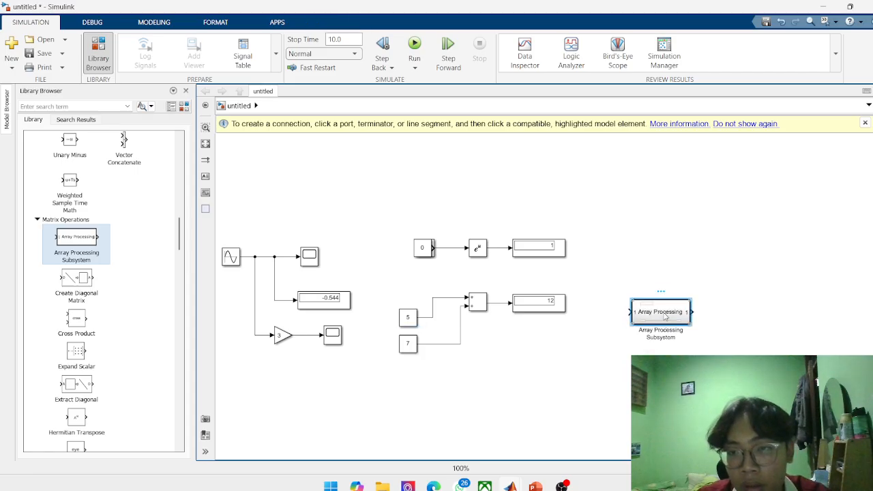
double_click(664, 313)
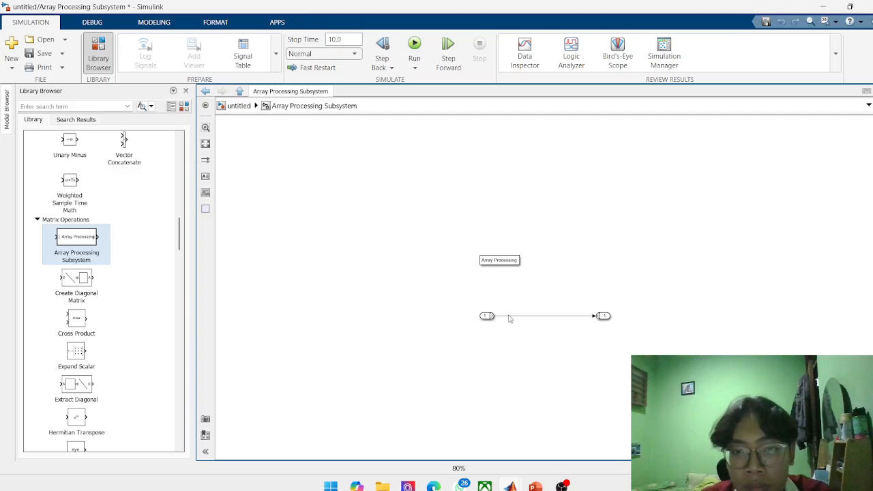
Set the port number of the In1 input port inside the Array Processing Subsystem to 2.
scroll(515, 271, "up", 5)
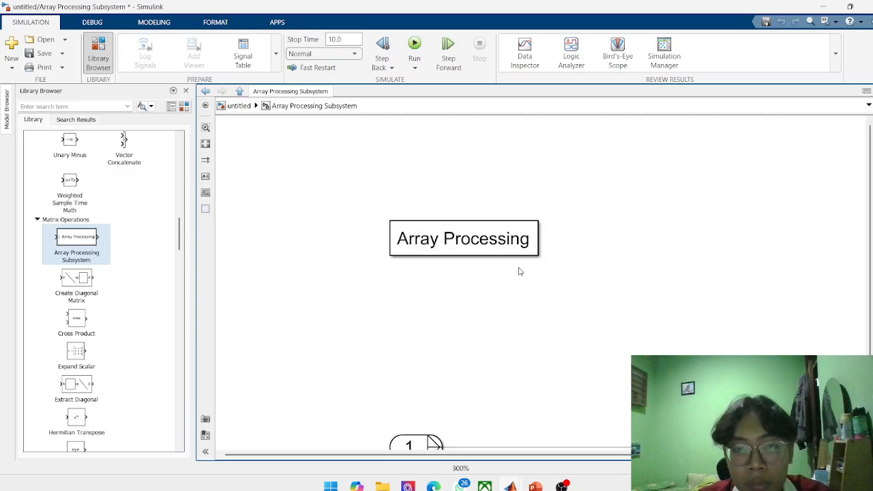
scroll(466, 375, "down", 2)
left_click(455, 383)
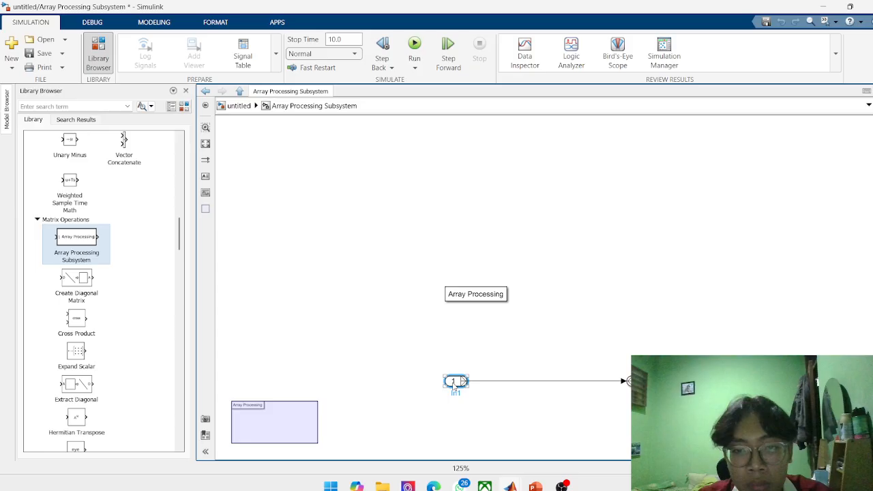
double_click(455, 383)
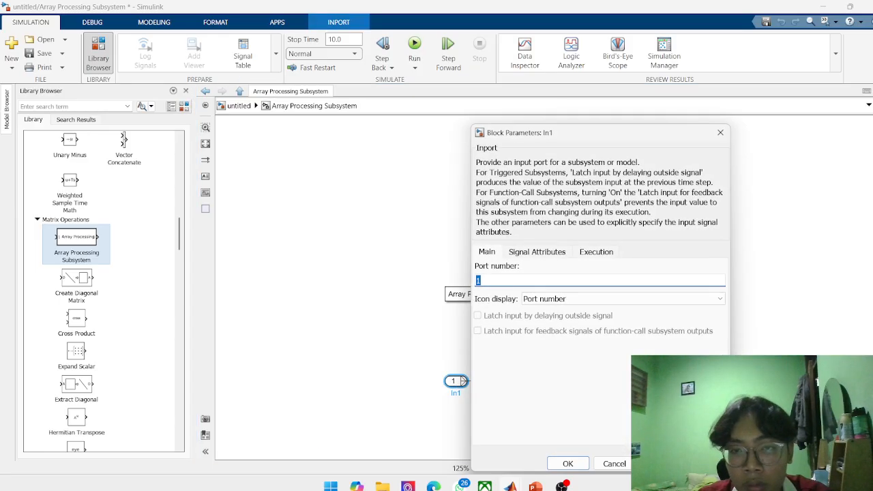
type("2")
key("Return")
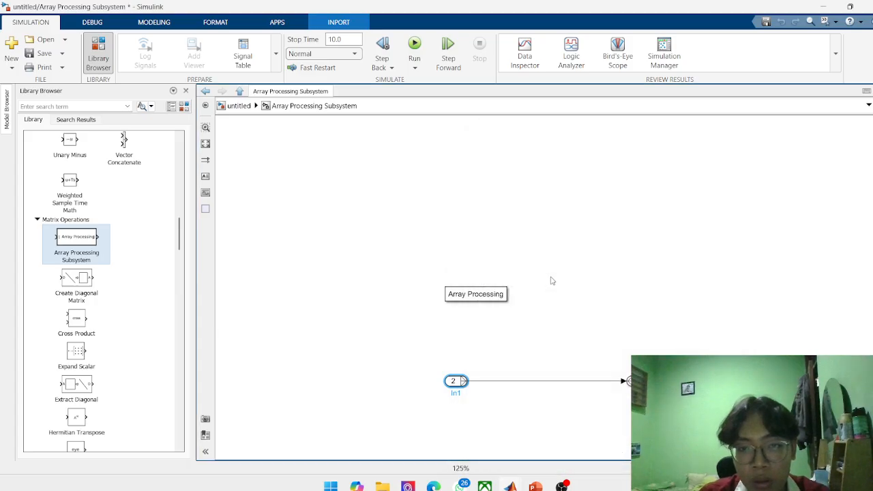
Set the port number of the subsystem's Out1 output port to 5 and run the simulation.
double_click(627, 380)
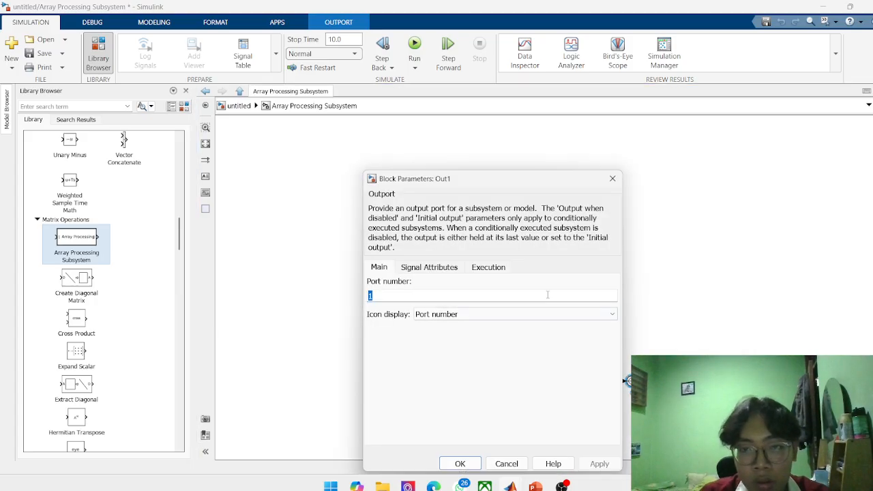
key("BackSpace")
key("Return")
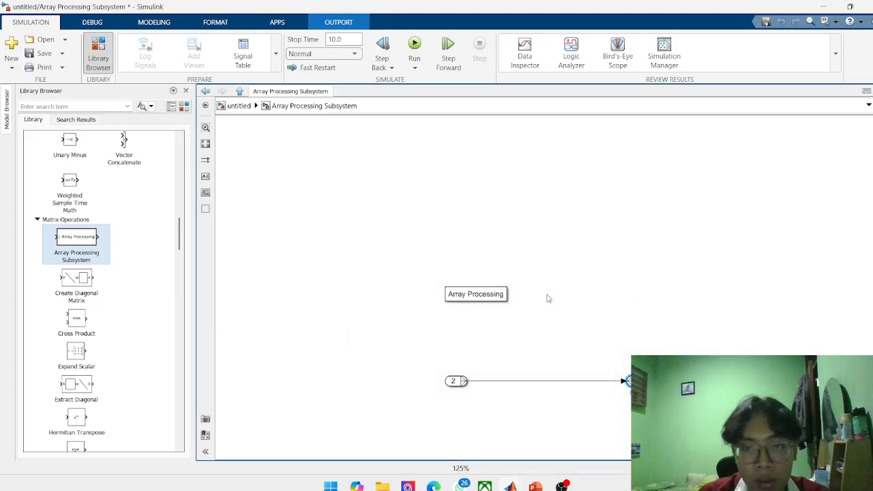
left_click(414, 66)
left_click(437, 86)
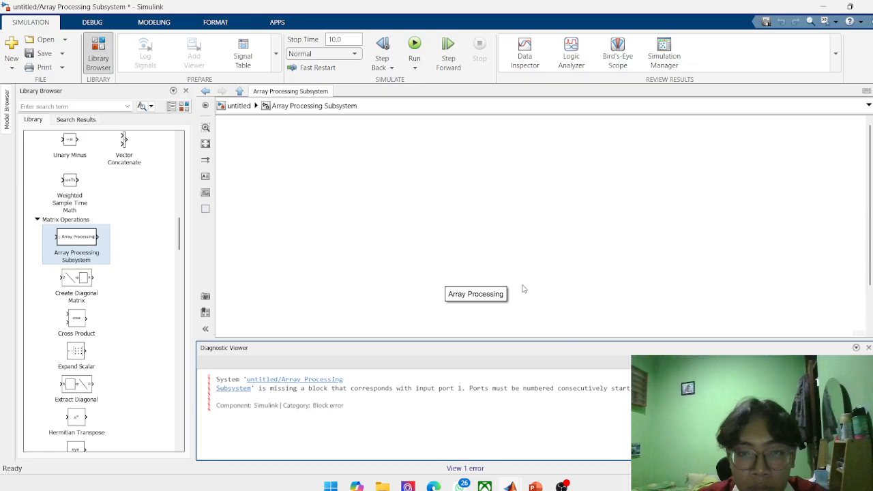
Set the In1 input port's number to 1 and run the simulation again.
scroll(489, 248, "down", 3)
scroll(471, 320, "up", 3)
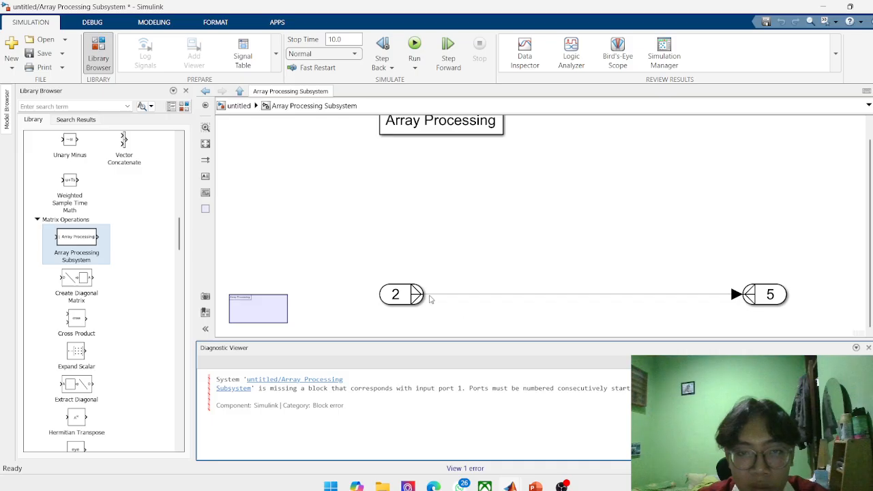
double_click(416, 294)
key("BackSpace")
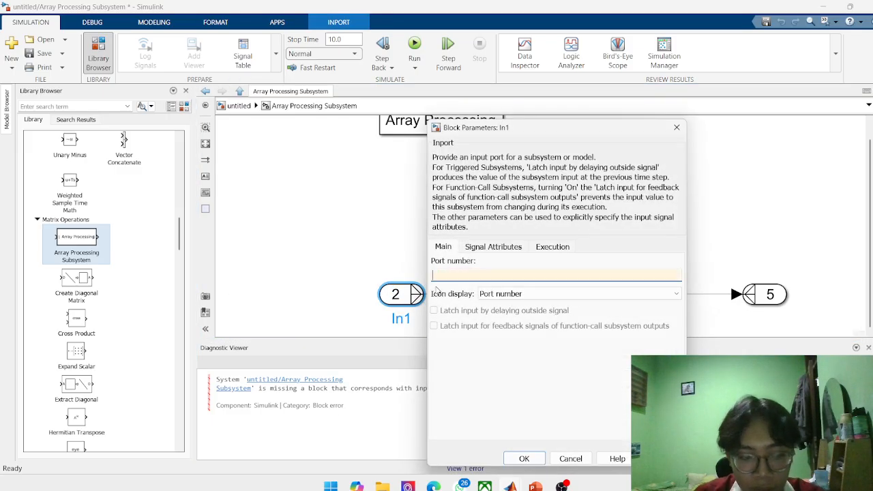
type("1")
key("Return")
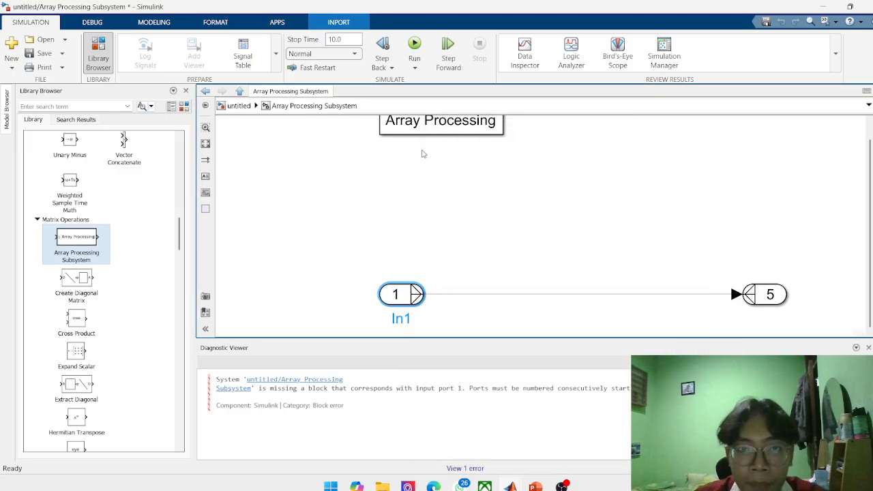
scroll(402, 271, "down", 5)
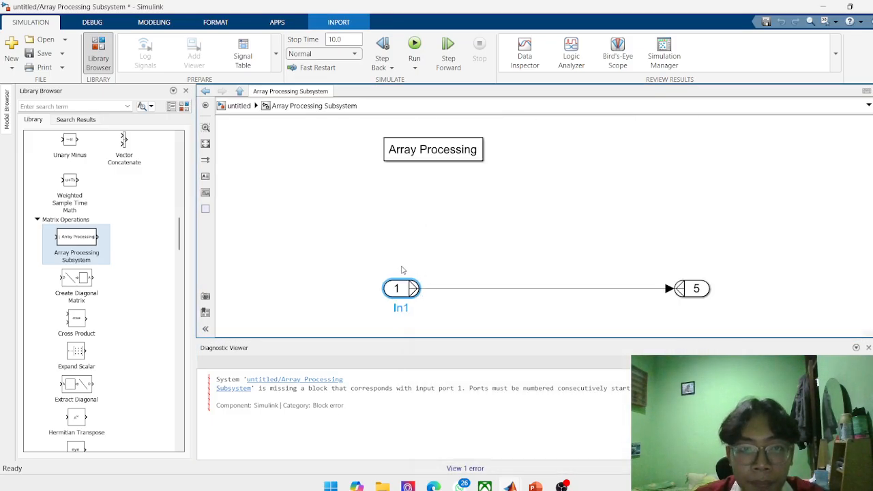
left_click(414, 45)
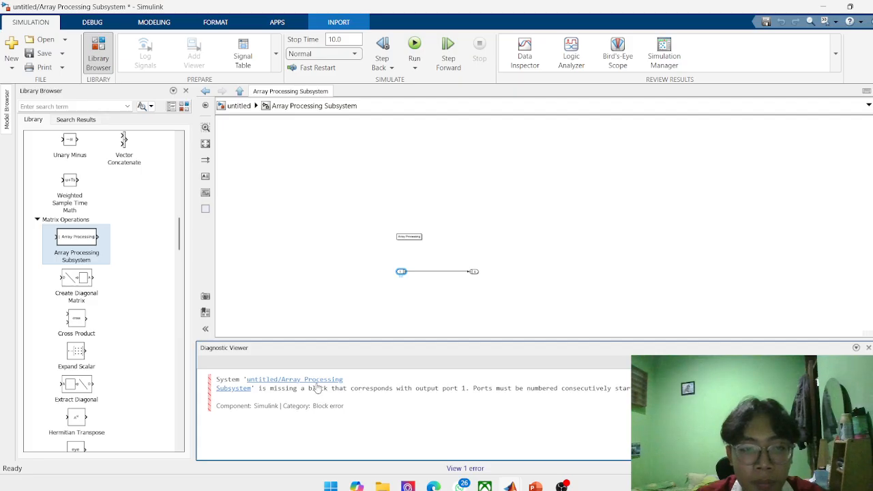
Return to the top-level model, view the Array Processing Subsystem block, and consult slide 8 in the Canva presentation before returning to Simulink.
left_click(459, 213)
scroll(464, 243, "down", 1)
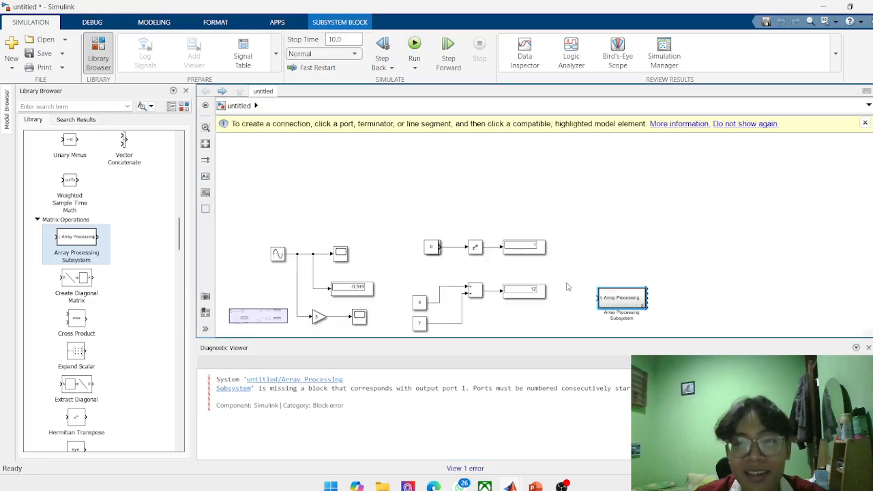
scroll(626, 304, "up", 3)
scroll(627, 304, "down", 5)
scroll(635, 314, "up", 4)
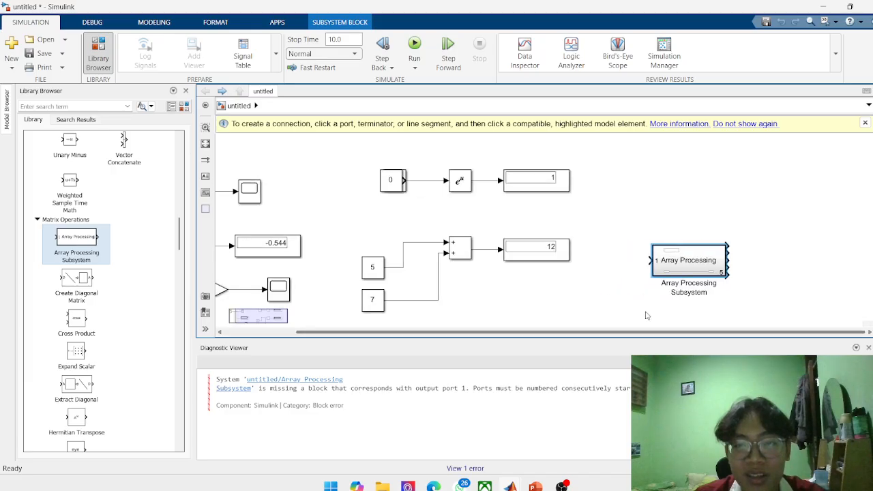
left_click(433, 486)
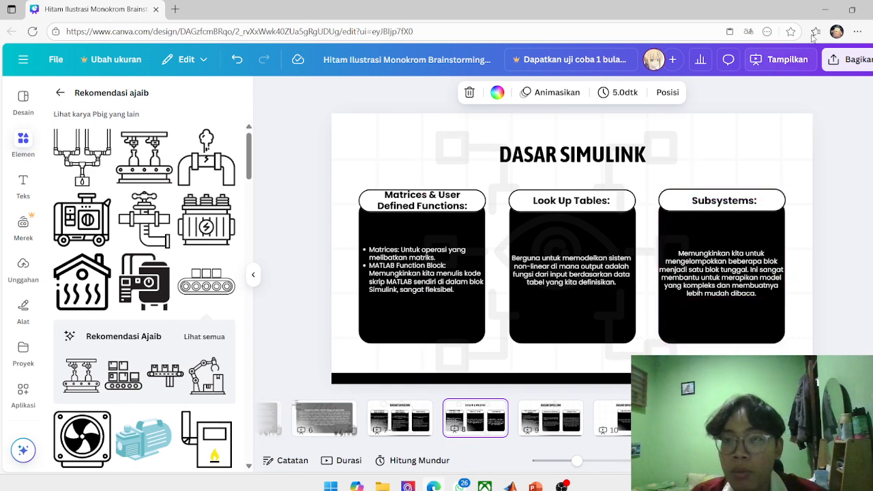
left_click(823, 11)
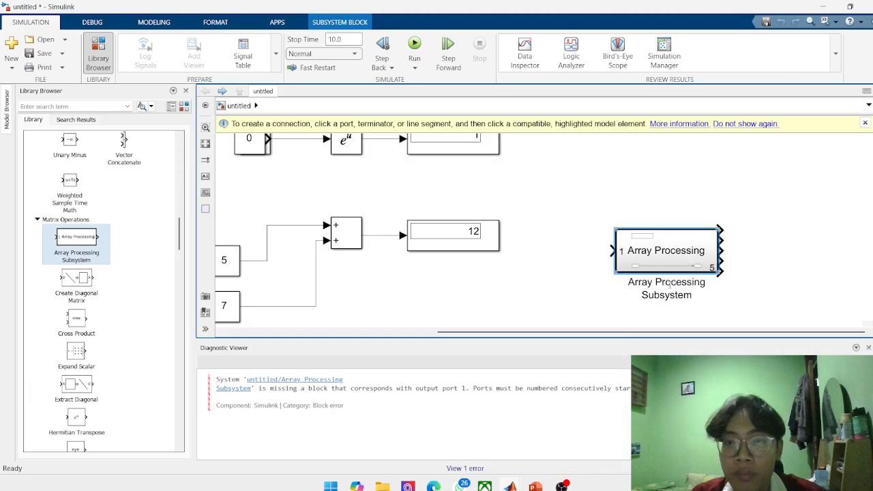
Try to wire output ports of the Array Processing Subsystem, looping one back to its own input, and undo the connections.
scroll(672, 278, "down", 2)
scroll(672, 278, "up", 3)
scroll(696, 265, "up", 3)
scroll(772, 193, "down", 2)
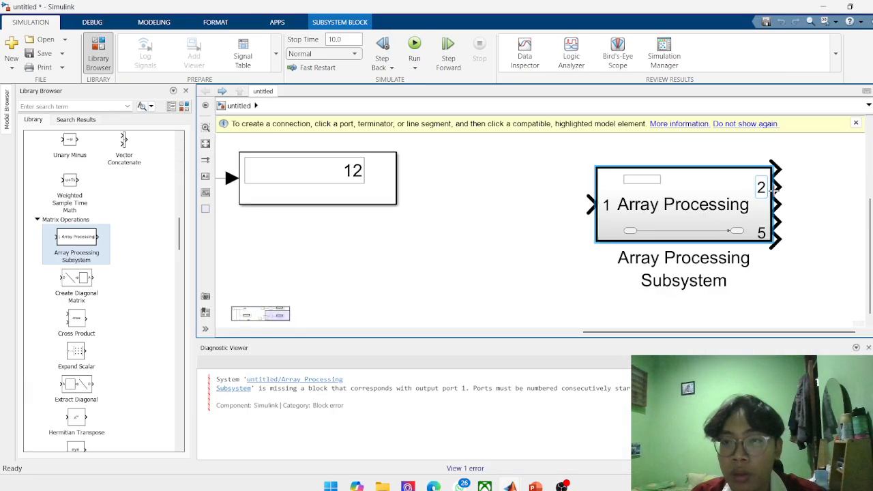
left_click(778, 170)
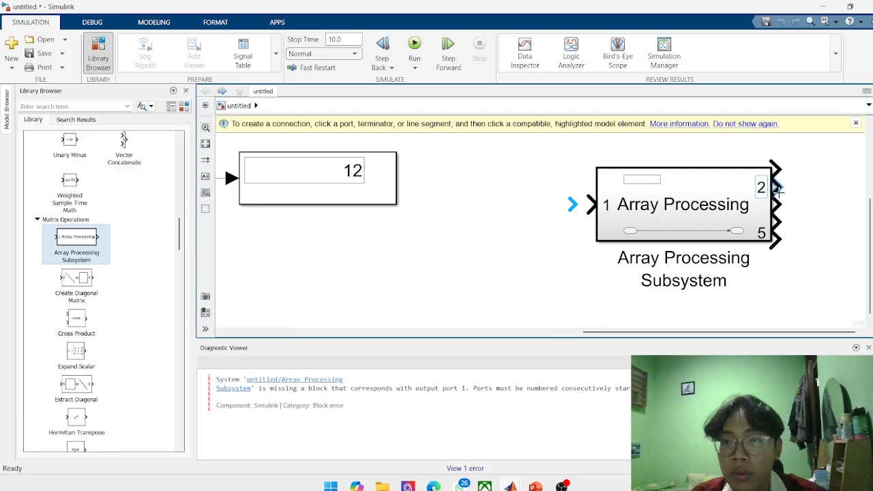
left_click(776, 222)
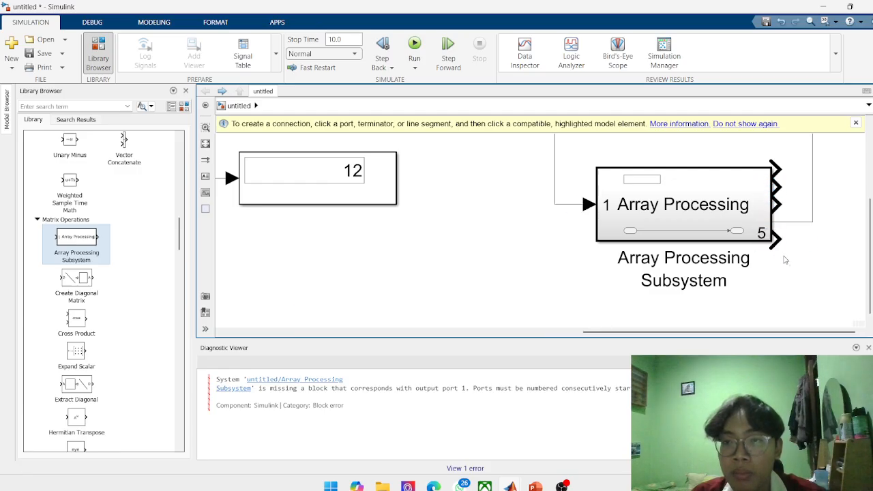
left_click(777, 237)
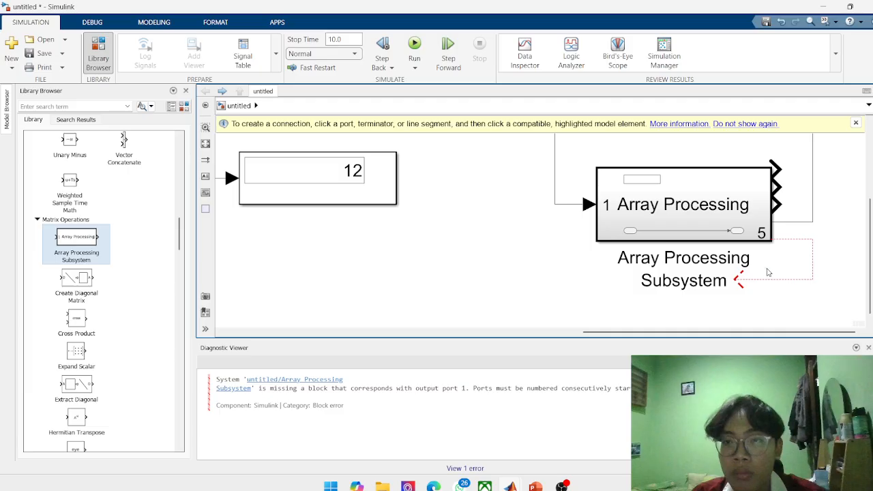
scroll(769, 273, "up", 2)
scroll(768, 273, "down", 5)
scroll(792, 266, "up", 2)
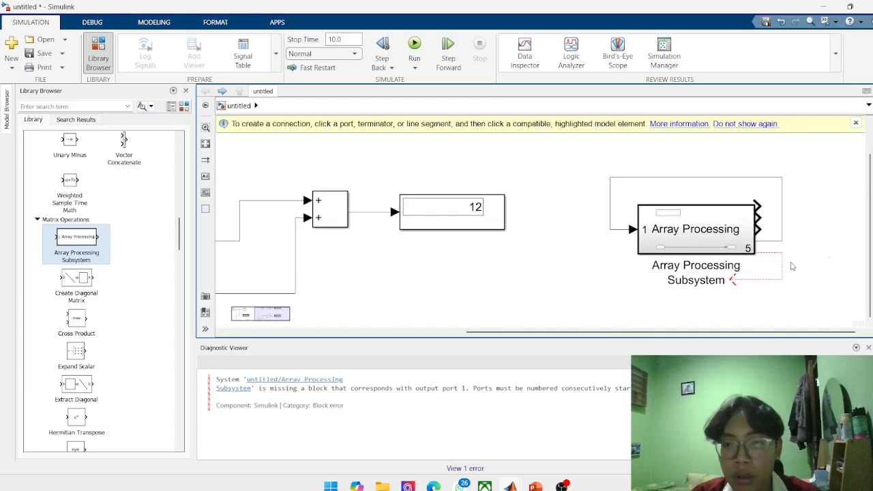
key("ctrl+z")
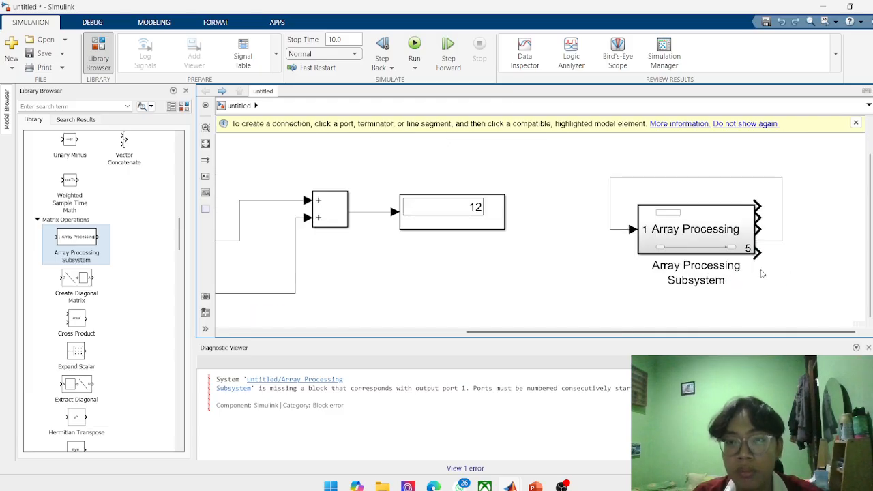
scroll(617, 267, "down", 4)
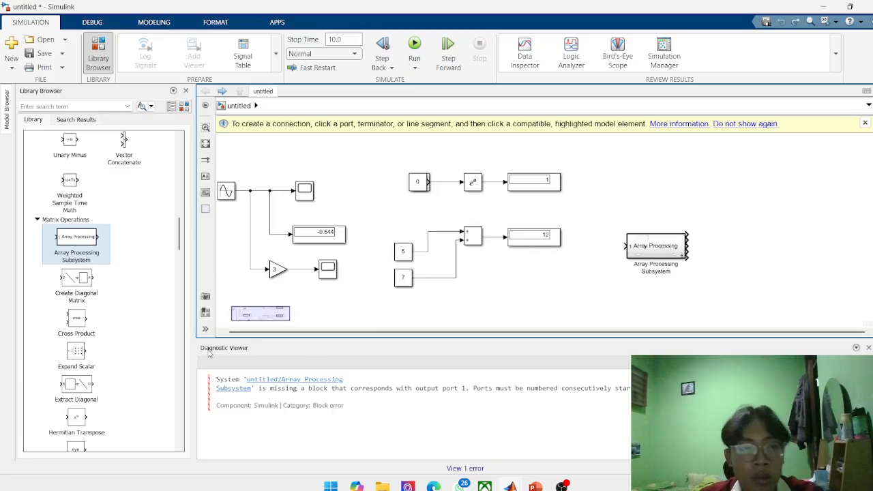
Check slide 8 on matrices, lookup tables and subsystems in the Canva presentation and return to Simulink.
scroll(91, 324, "down", 1)
left_click(431, 486)
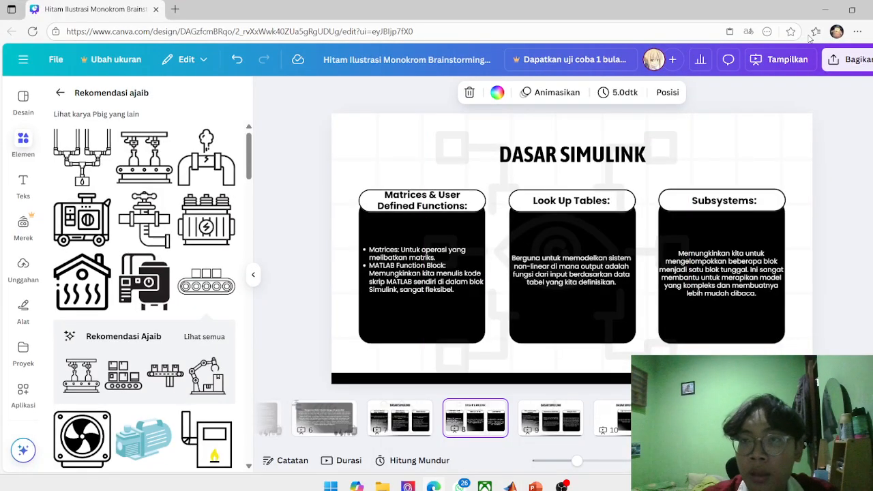
left_click(825, 9)
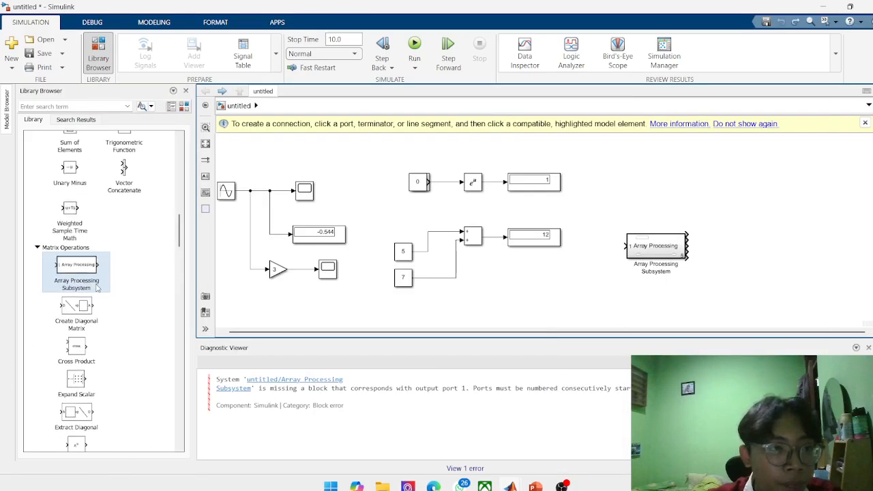
Add a Cross Product block from the Matrix Operations library in the empty area below the Add block's Display.
scroll(97, 289, "down", 5)
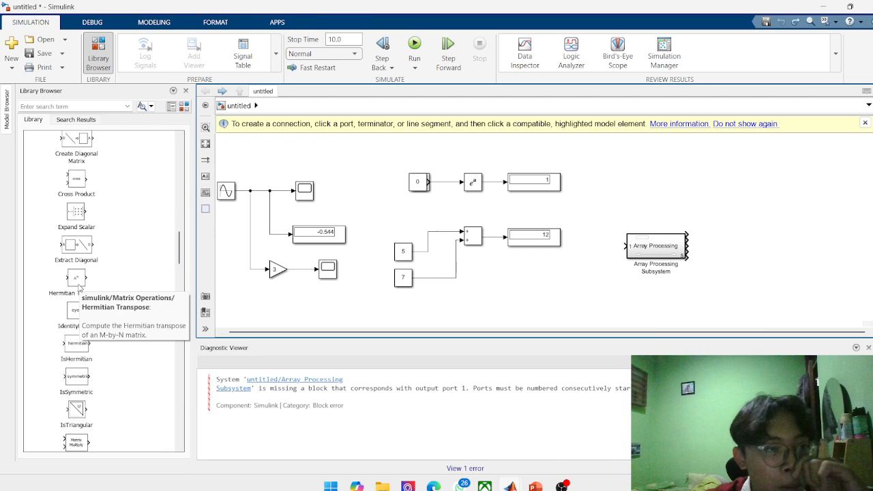
left_click(77, 180)
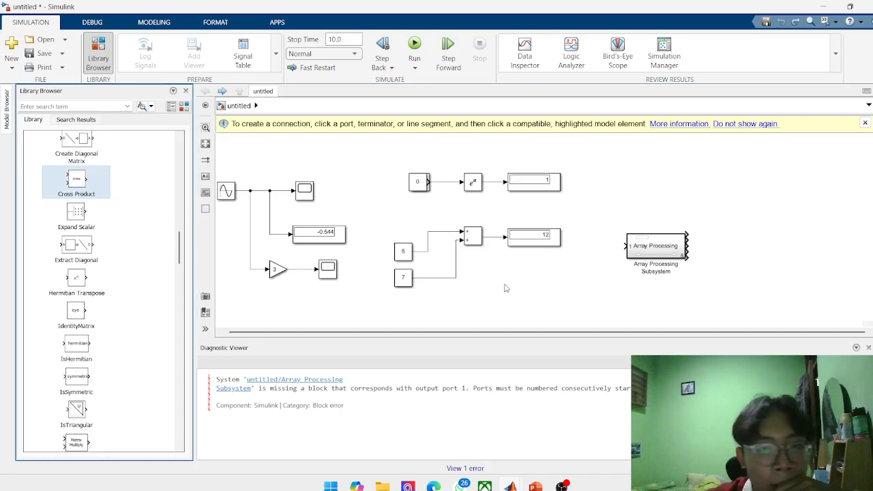
scroll(600, 296, "down", 3)
scroll(546, 312, "up", 4)
left_click(545, 312)
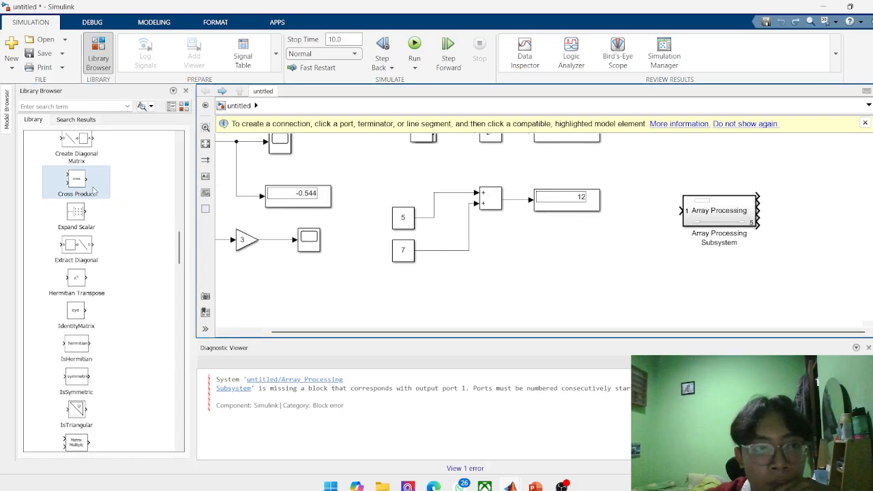
left_click_drag(94, 191, 590, 302)
scroll(591, 302, "down", 1)
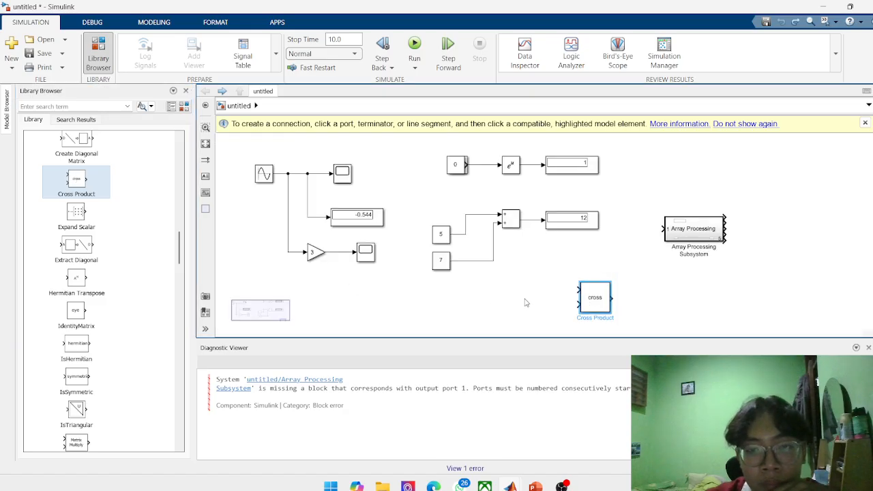
scroll(625, 300, "up", 1)
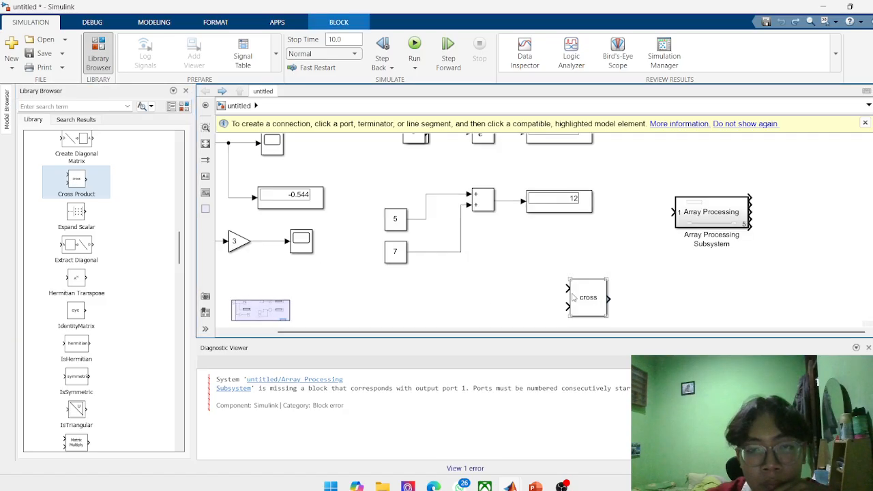
left_click(471, 290)
scroll(471, 289, "down", 2)
scroll(470, 289, "up", 1)
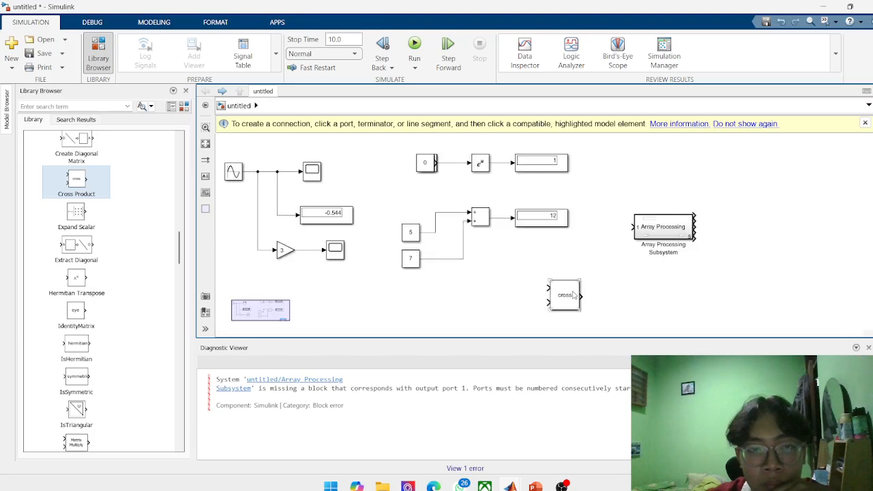
Copy the Constant block with value 7 and paste the copy in the empty area below the original.
left_click(411, 259)
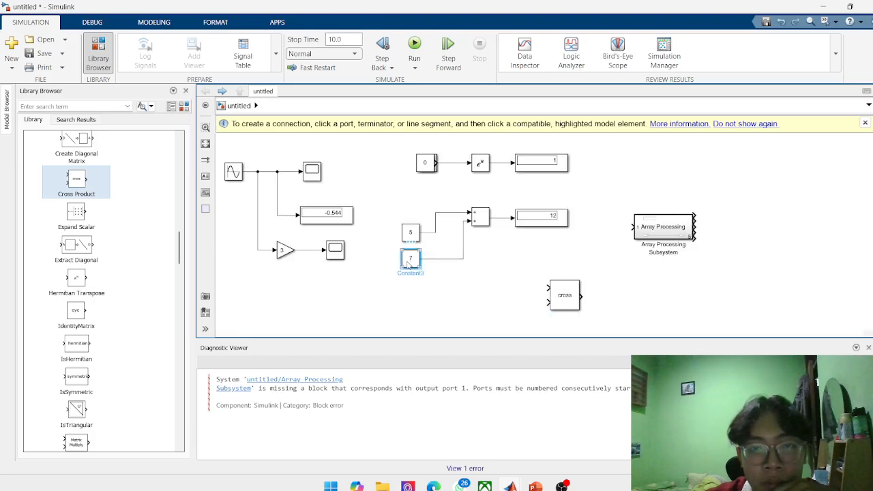
right_click(411, 261)
left_click(468, 39)
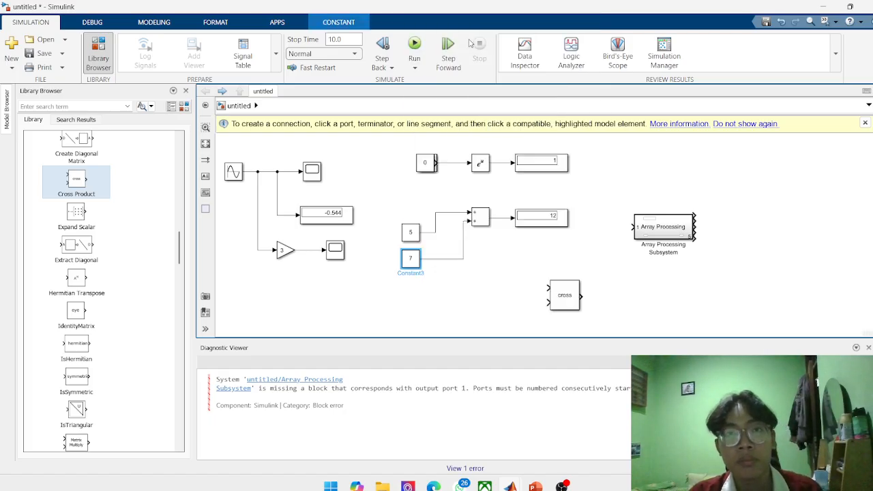
scroll(435, 235, "down", 2)
left_click(420, 293)
scroll(419, 292, "up", 3)
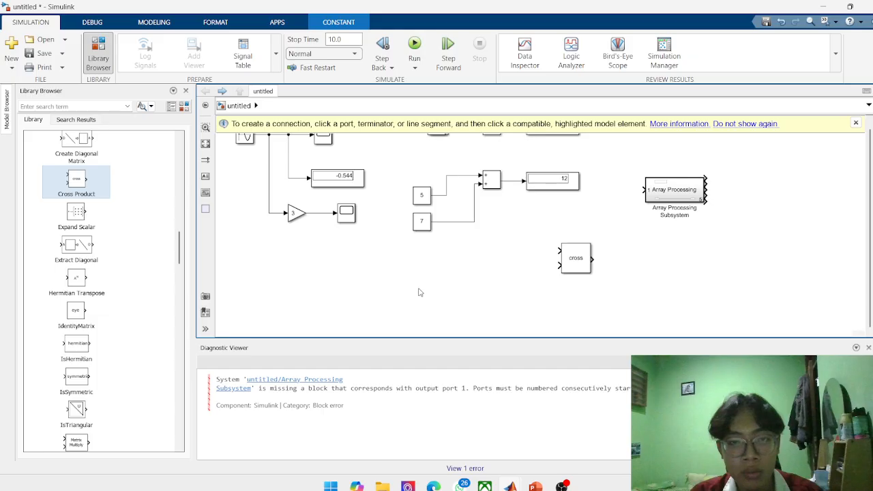
key("ctrl+v")
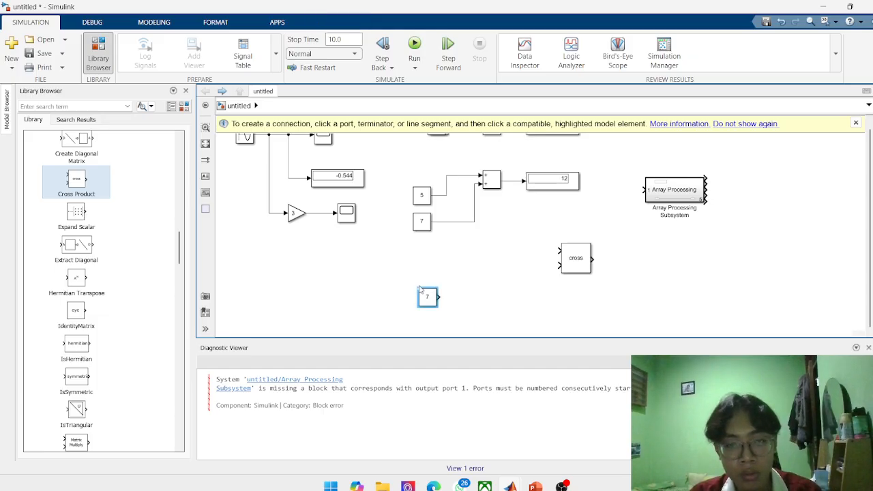
Set the pasted Constant block's value to the vector [1,2,3] and enlarge the block so its contents are readable.
double_click(428, 296)
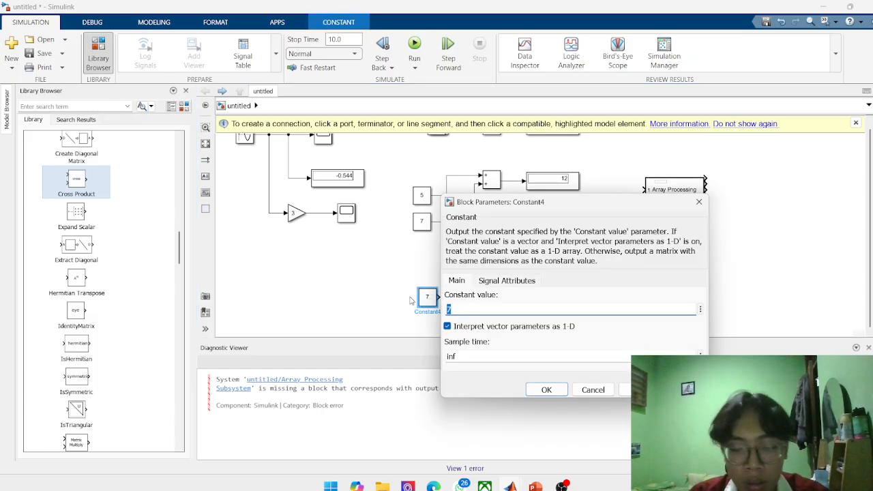
key("BackSpace")
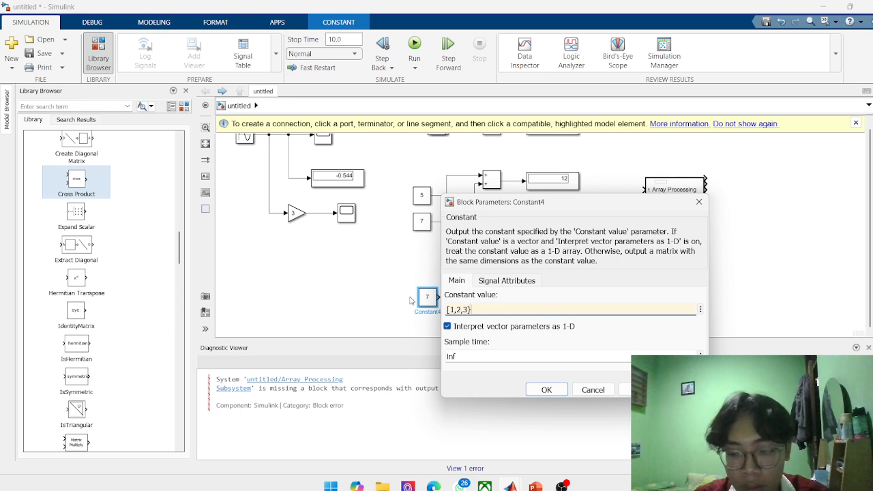
key("Return")
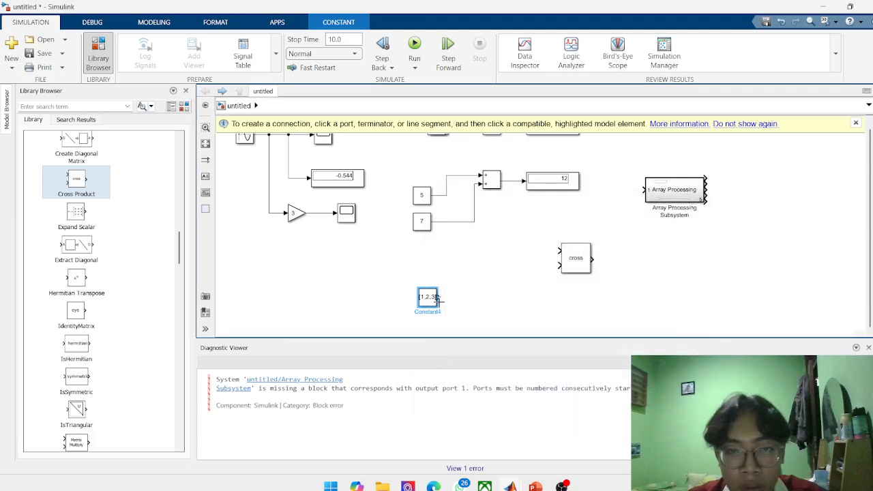
left_click_drag(438, 307, 468, 328)
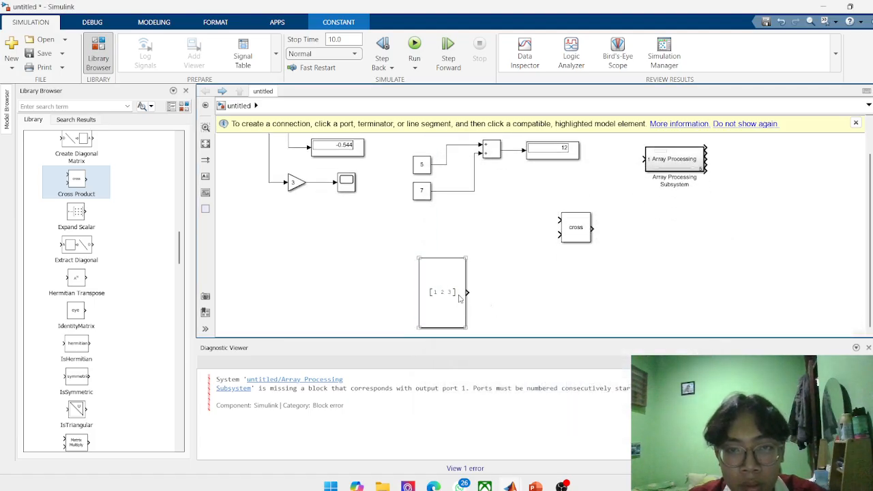
Extend the enlarged Constant block's value to the two-row matrix [1,2,3;3,4,5].
double_click(460, 298)
left_click(497, 305)
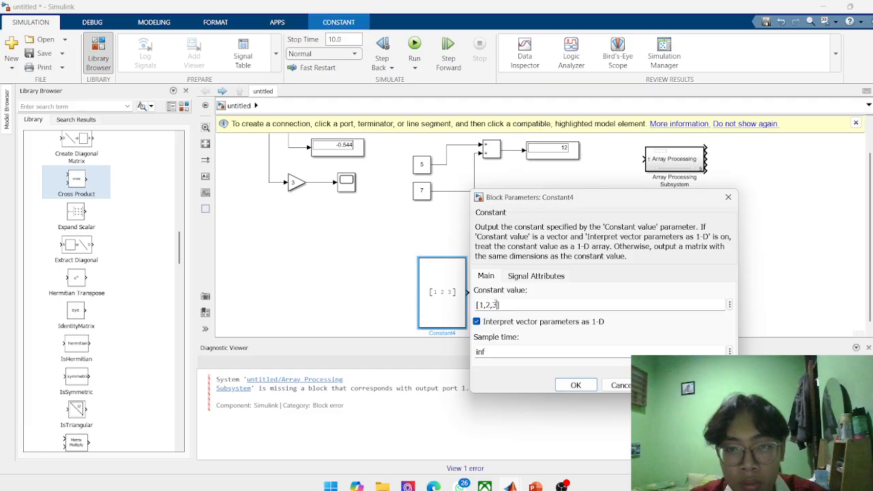
left_click(500, 310)
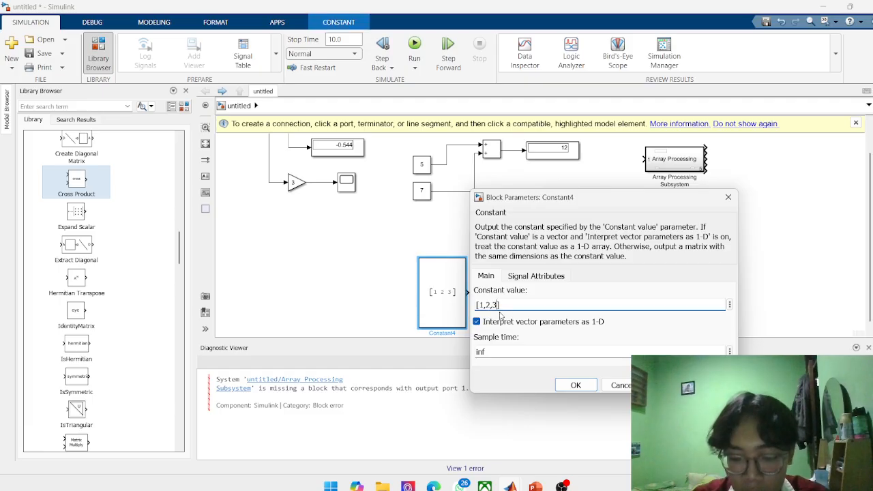
type(";3,")
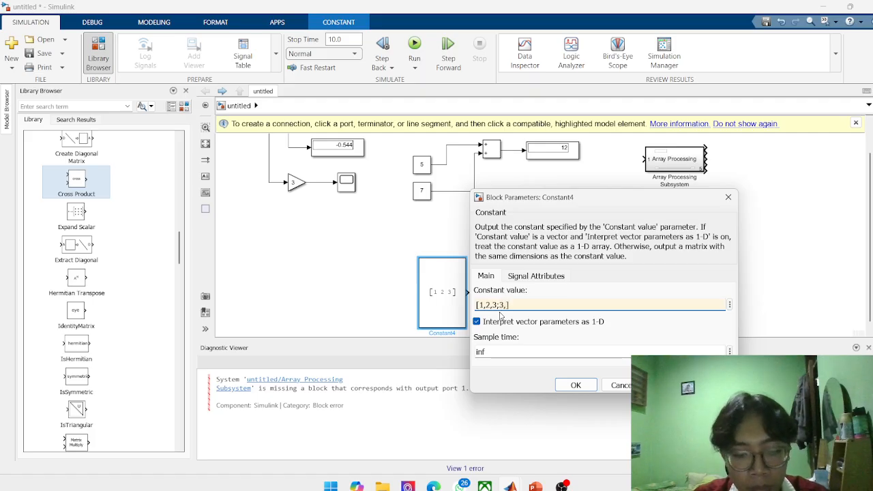
type("4,5")
key("Return")
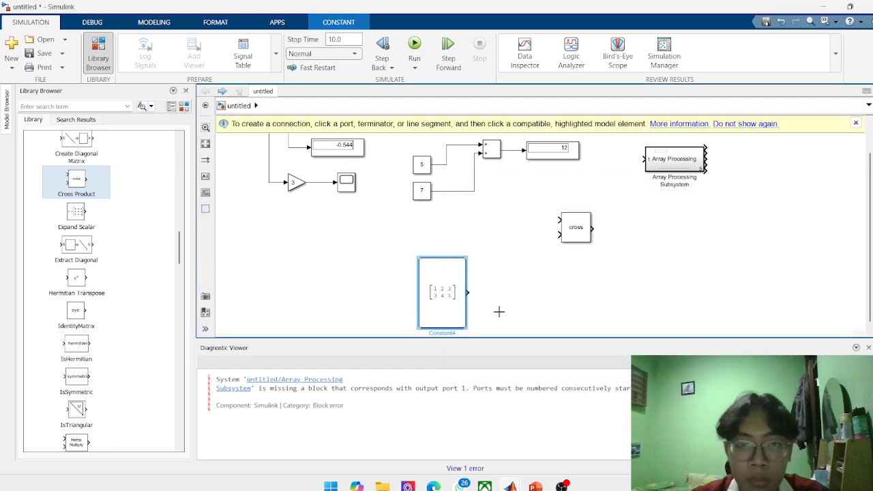
Delete the Cross Product block from the model.
scroll(499, 318, "down", 2)
scroll(518, 304, "up", 3)
left_click(598, 213)
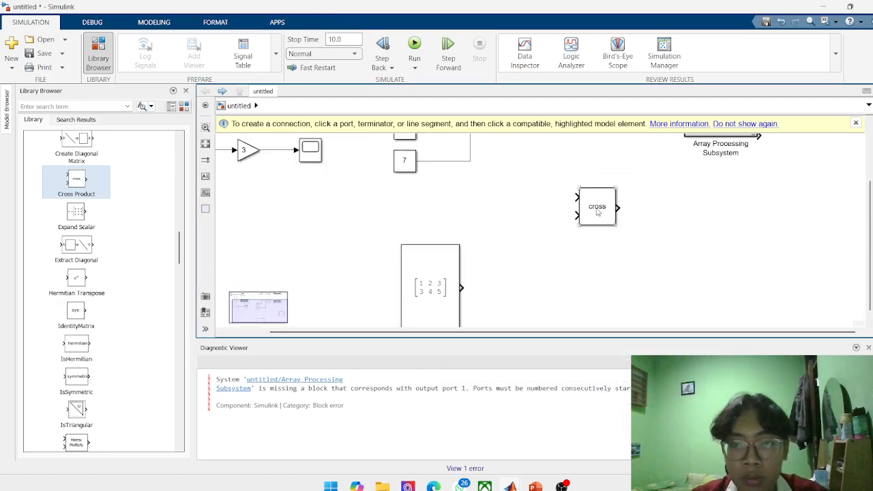
left_click(598, 211)
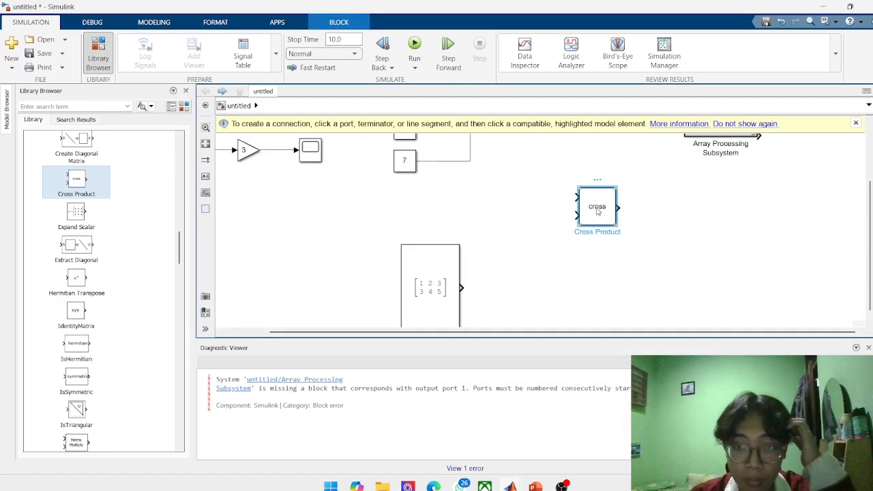
key("Delete")
Look through the Math Operations and Matrix Operations libraries for a block suited to the matrix example.
scroll(559, 238, "down", 2)
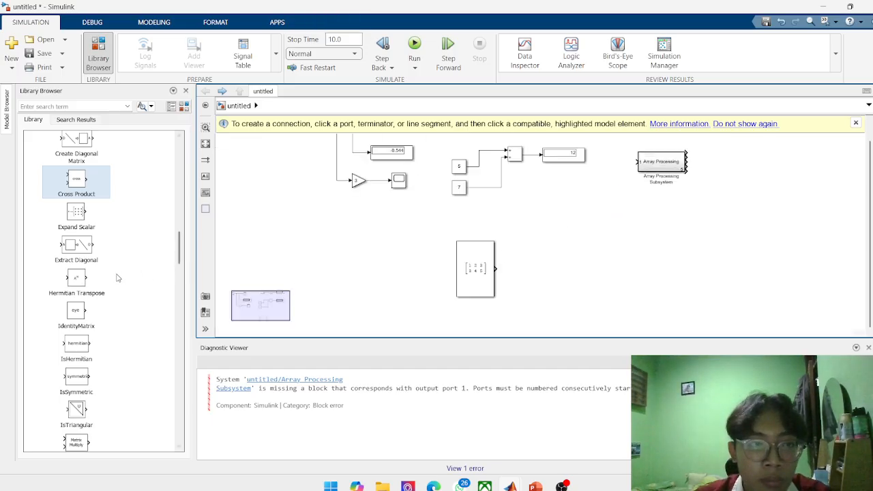
scroll(118, 279, "up", 3)
scroll(113, 273, "up", 5)
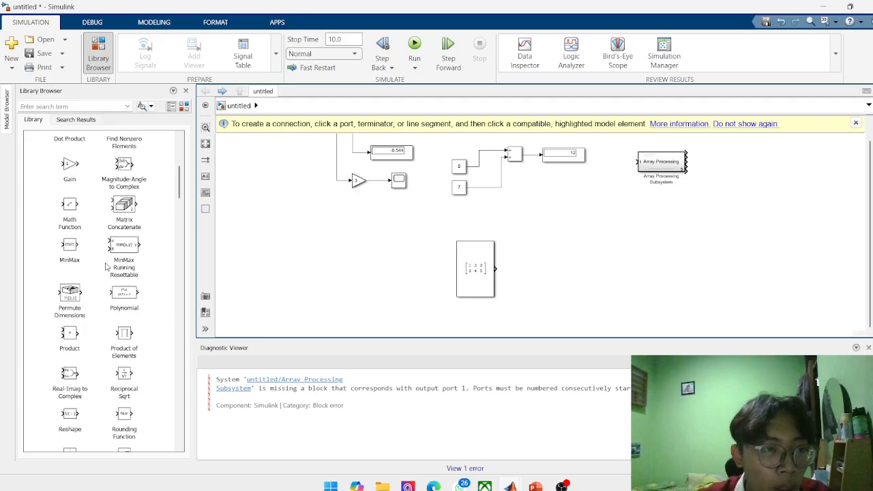
scroll(82, 216, "up", 3)
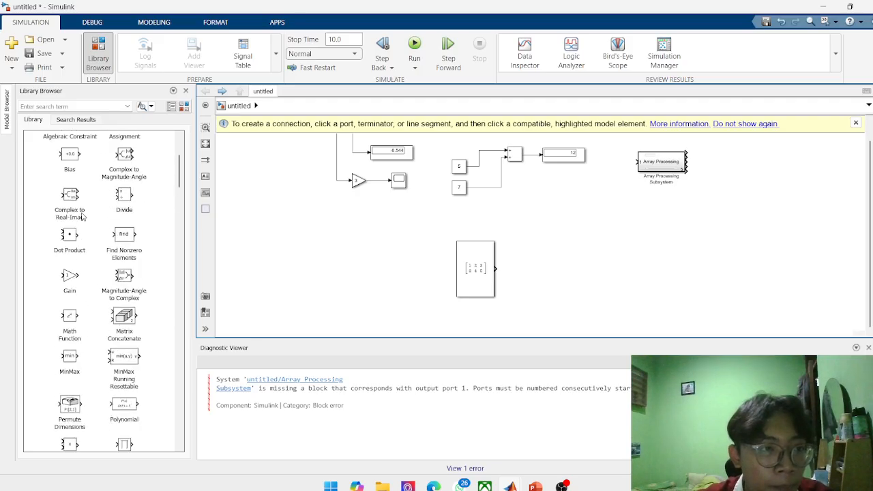
scroll(107, 211, "up", 1)
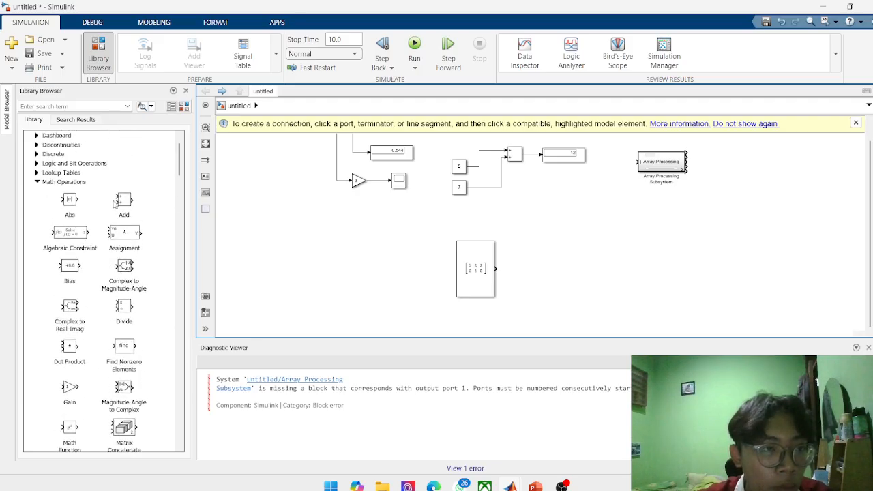
scroll(123, 236, "down", 3)
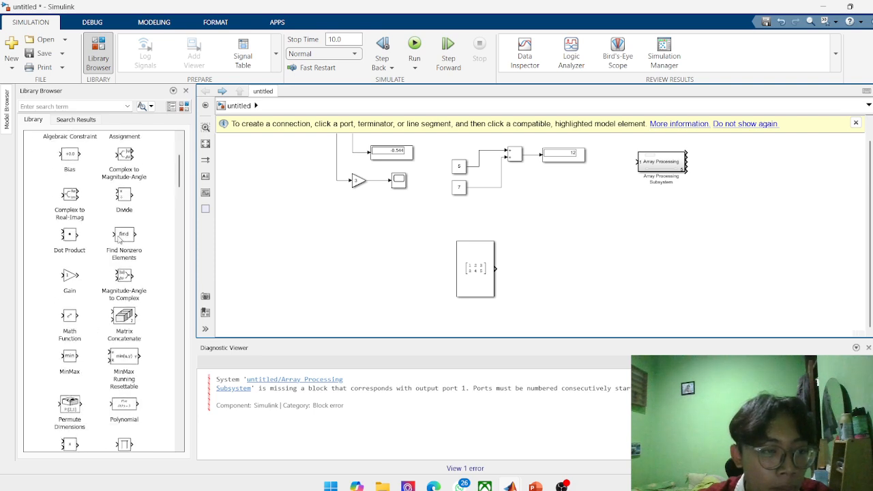
scroll(119, 238, "down", 3)
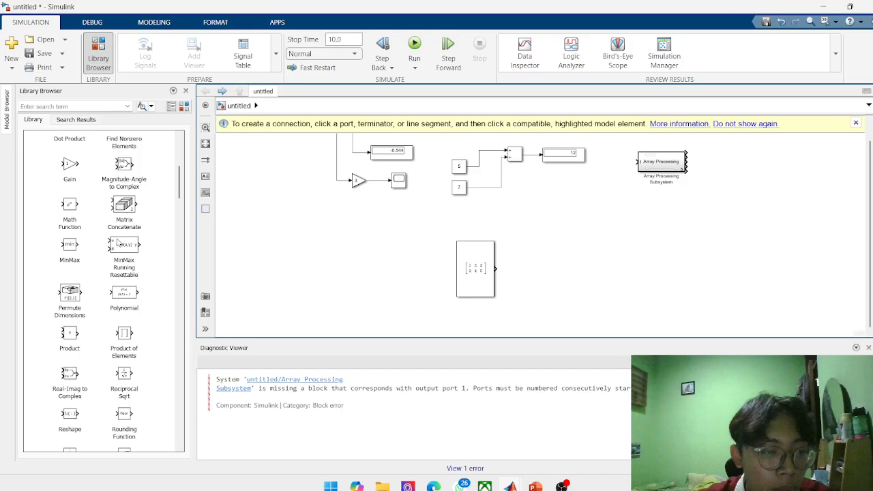
scroll(117, 242, "down", 15)
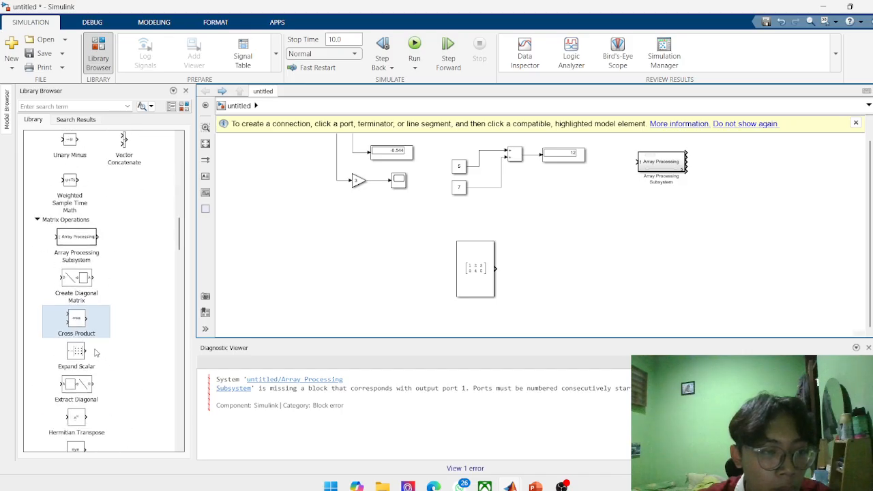
scroll(61, 294, "down", 4)
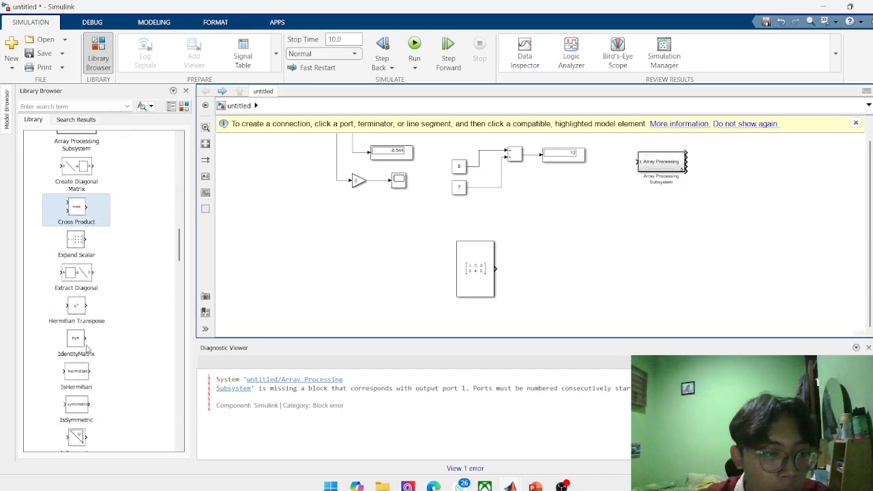
left_click(76, 348)
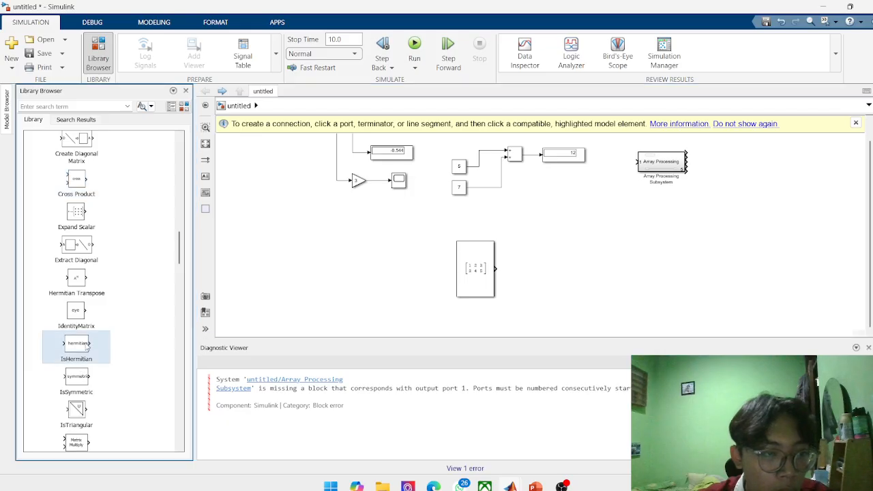
scroll(78, 347, "down", 6)
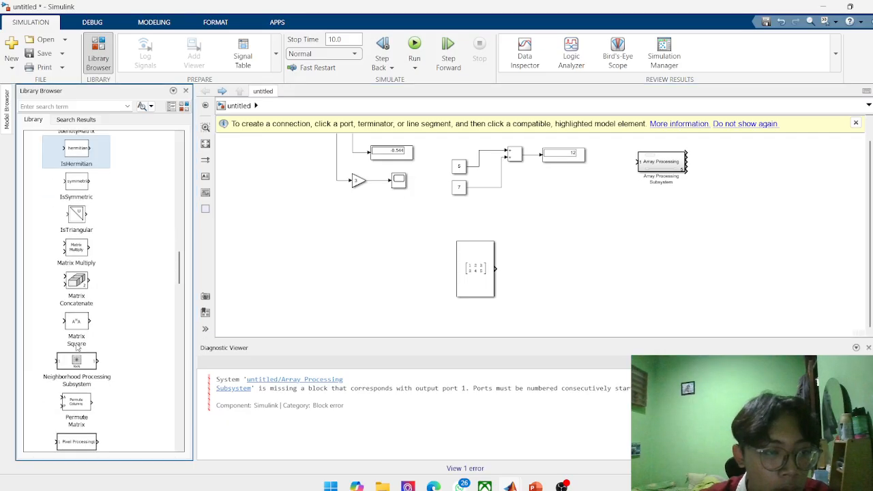
left_click(86, 327)
scroll(86, 327, "down", 6)
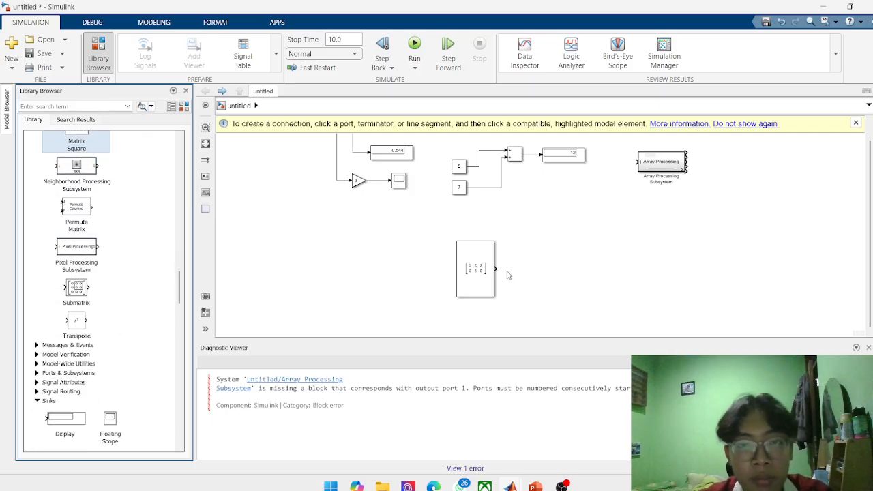
Copy the existing two-input Add block and paste the copy beside the matrix Constant block.
scroll(498, 257, "up", 2)
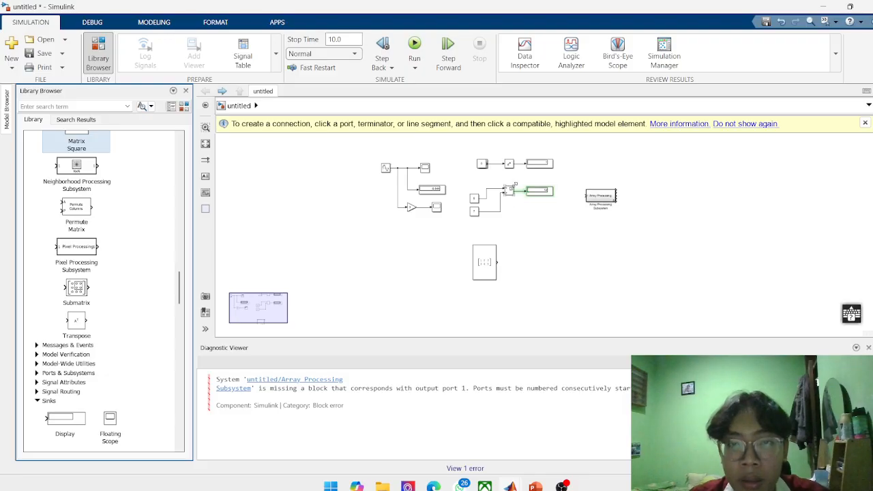
right_click(504, 168)
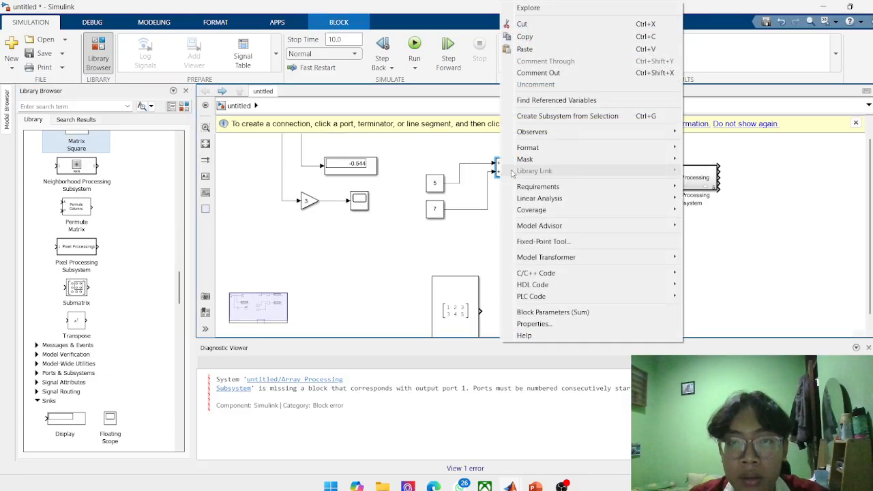
left_click(559, 43)
scroll(505, 297, "down", 3)
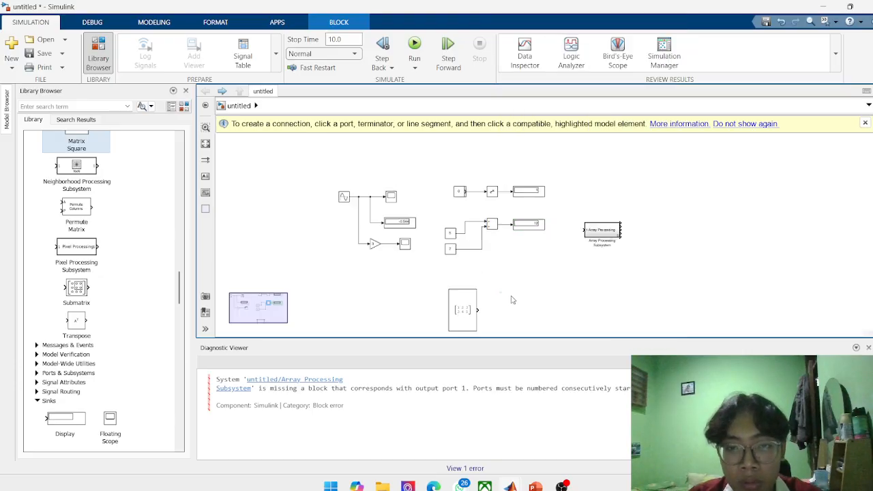
key("ctrl+v")
scroll(516, 301, "up", 3)
scroll(516, 300, "down", 3)
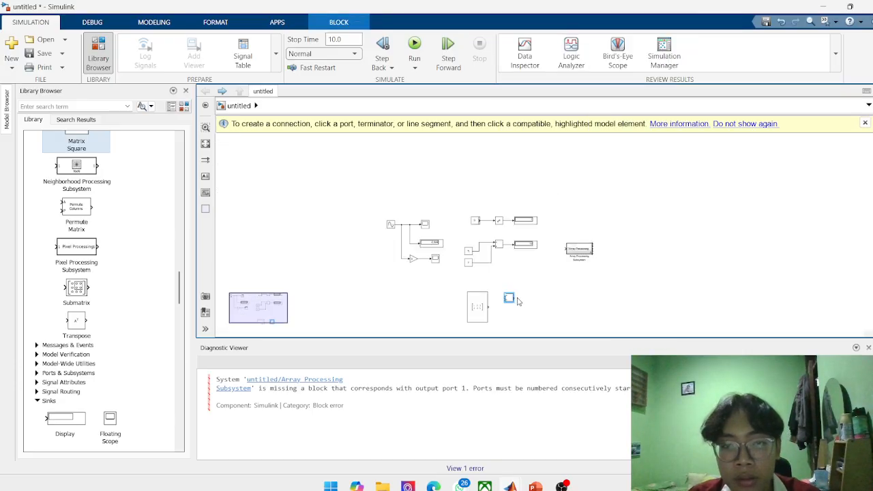
Copy the Constant block with value 7 and paste the copy directly above the matrix Constant block.
scroll(520, 307, "up", 3)
right_click(345, 162)
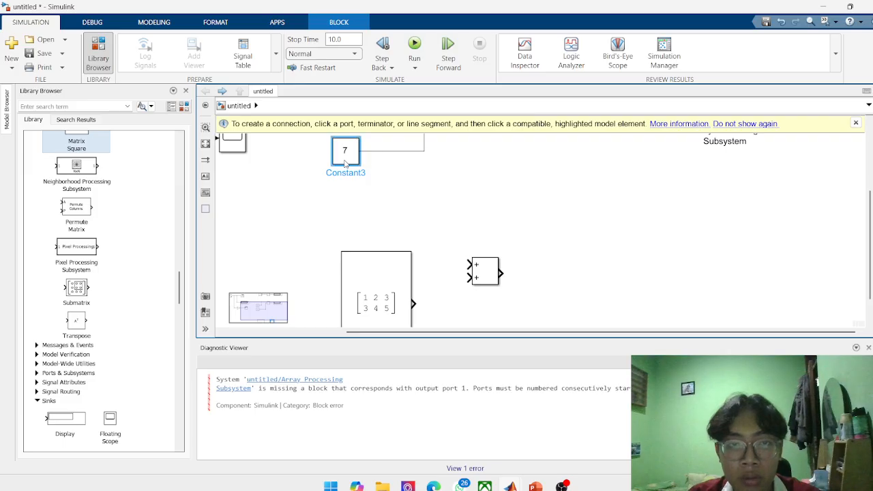
left_click(383, 198)
left_click(371, 218)
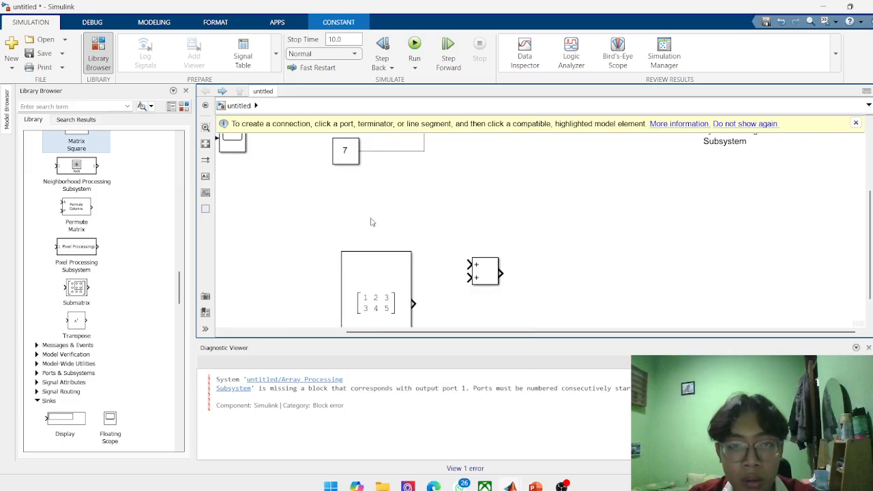
key("ctrl+v")
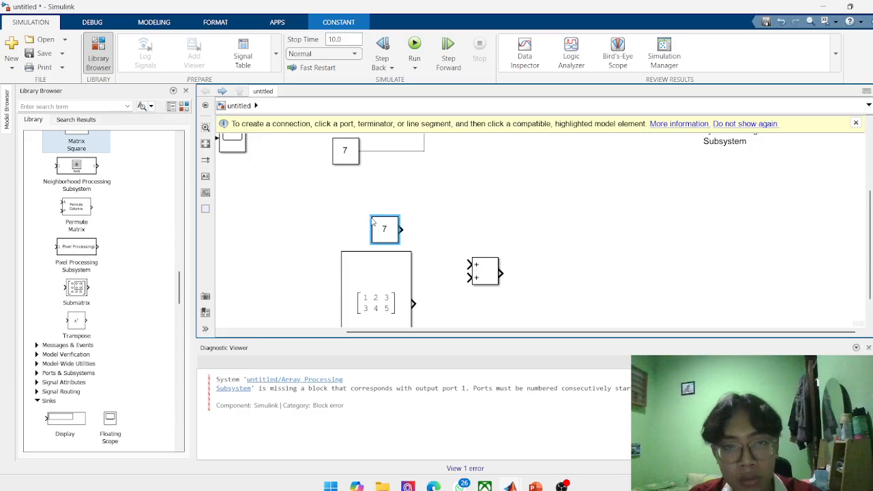
left_click(441, 227)
Clear the value of the Constant pasted above the matrix block and start entering a bracketed matrix.
double_click(389, 230)
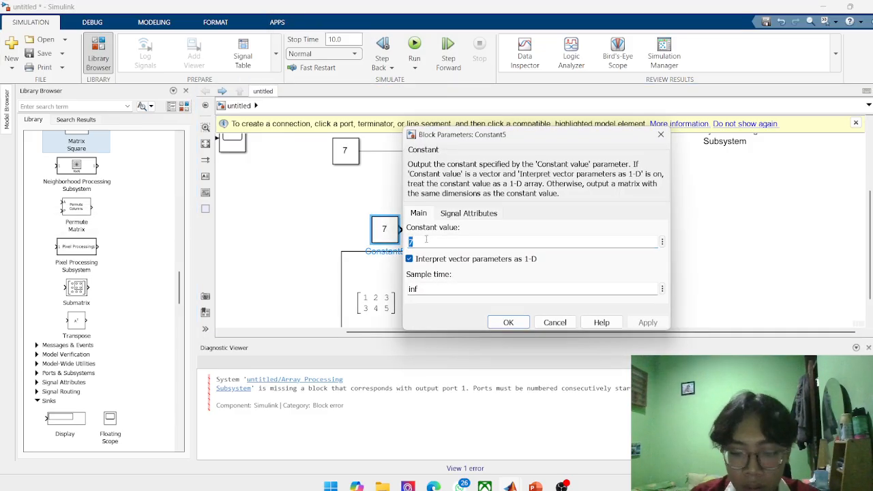
key("BackSpace")
type("[3,4,5;6,7,8")
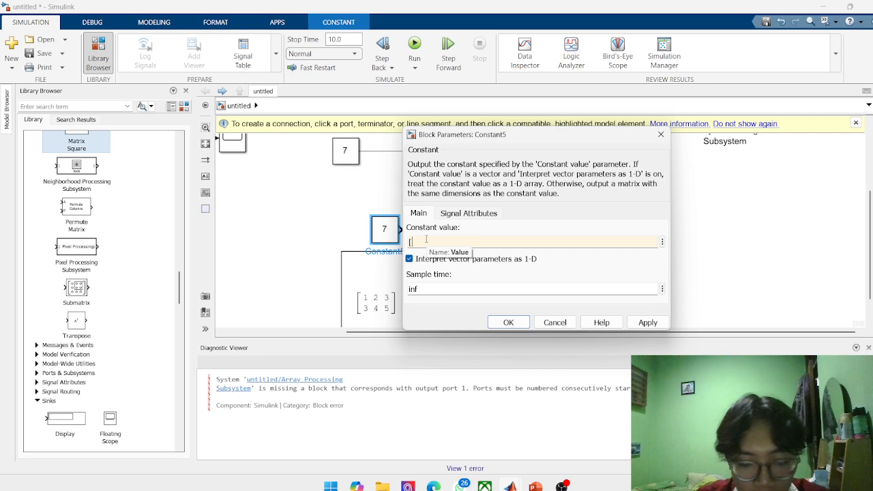
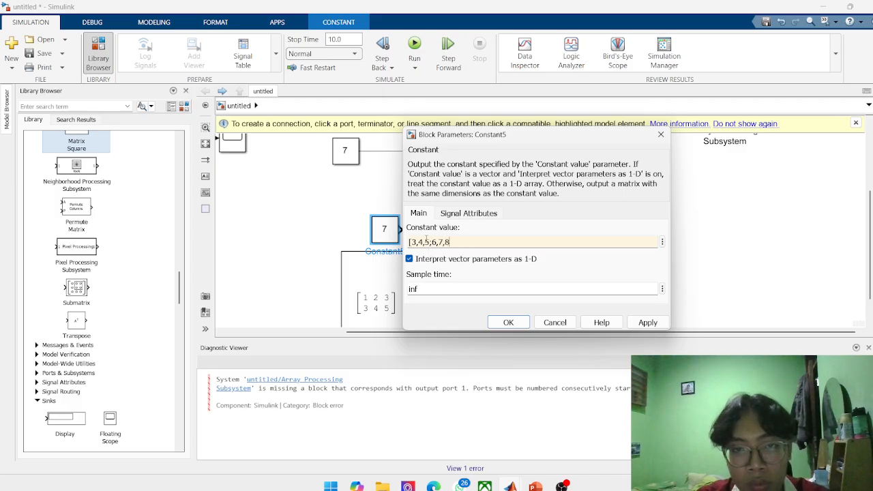
Complete the upper Constant's value as [3,4,5;6,7,8], apply it, and enlarge the block to show the full matrix.
type("]")
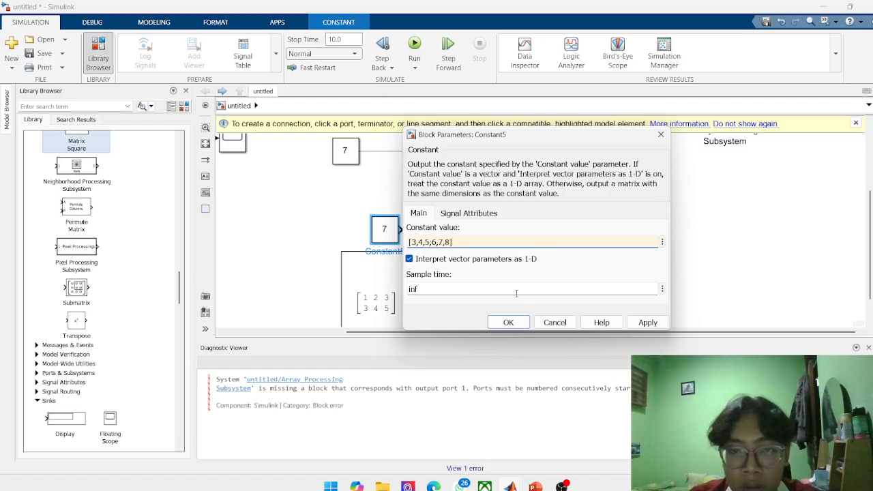
left_click(509, 321)
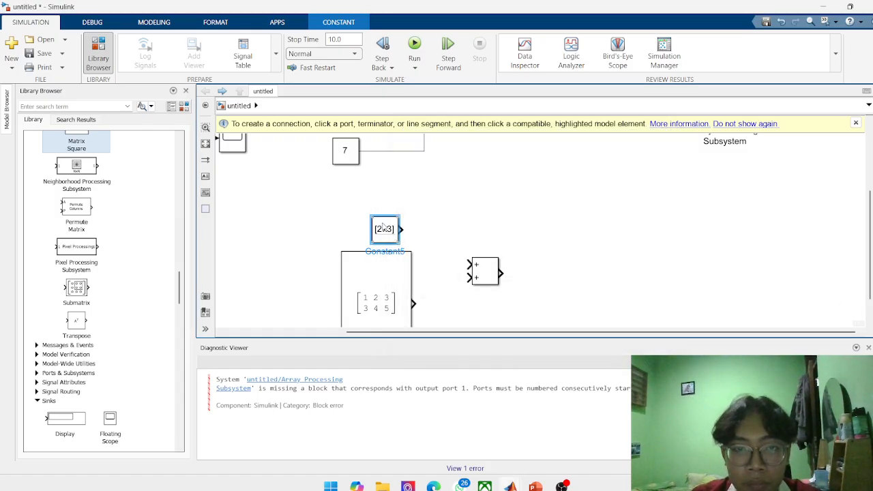
left_click_drag(371, 217, 325, 180)
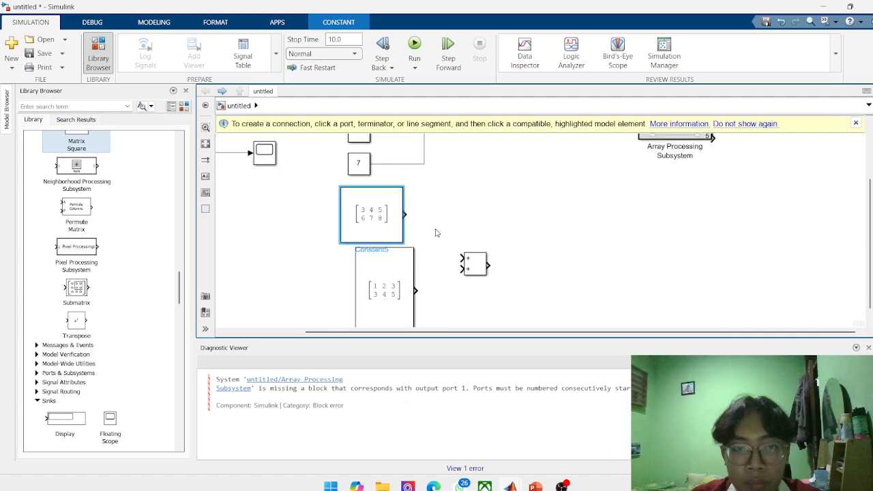
Connect both matrix Constant blocks to the Add block, the upper matrix to the first input and the lower one to the second.
scroll(439, 230, "down", 2)
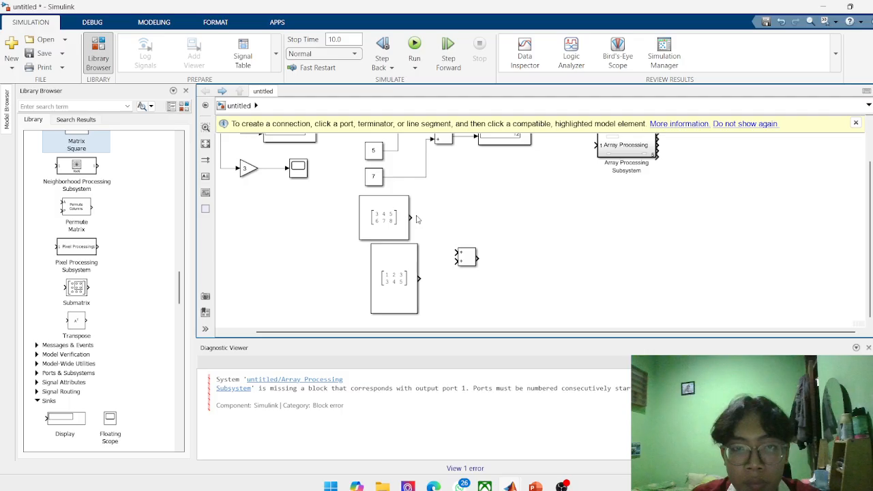
left_click_drag(412, 218, 455, 253)
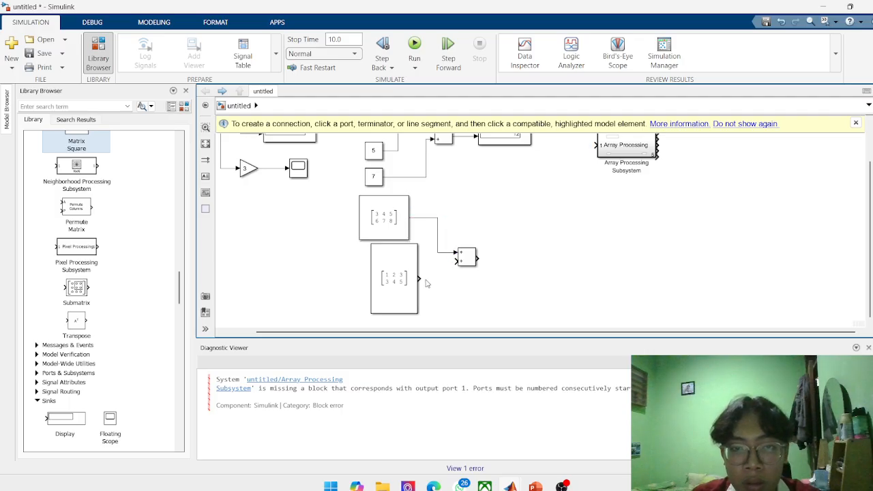
left_click_drag(418, 278, 455, 262)
scroll(487, 253, "down", 2)
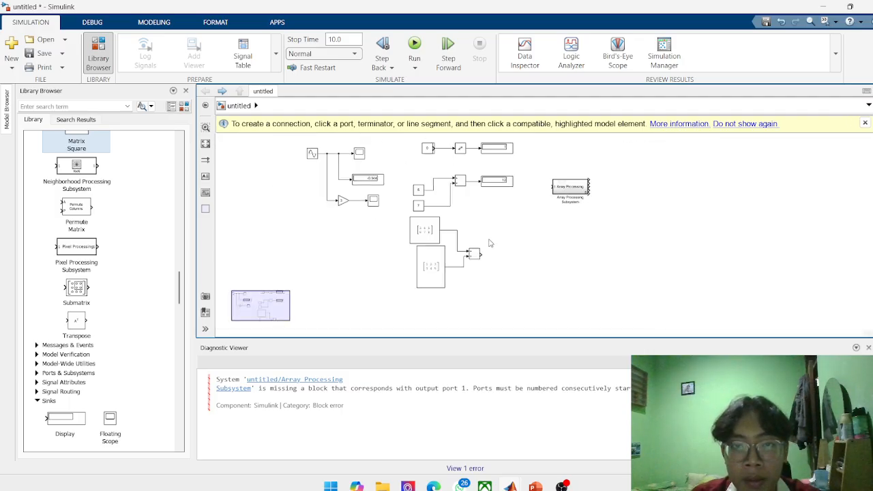
Copy the Display block of the 5 and 7 addition and connect the pasted copy to the matrix Add block's output.
right_click(496, 181)
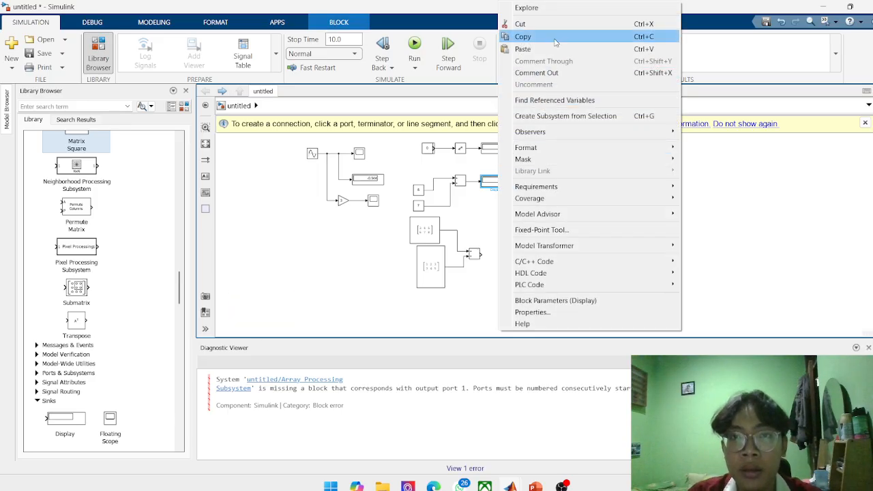
left_click(556, 37)
key("ctrl+v")
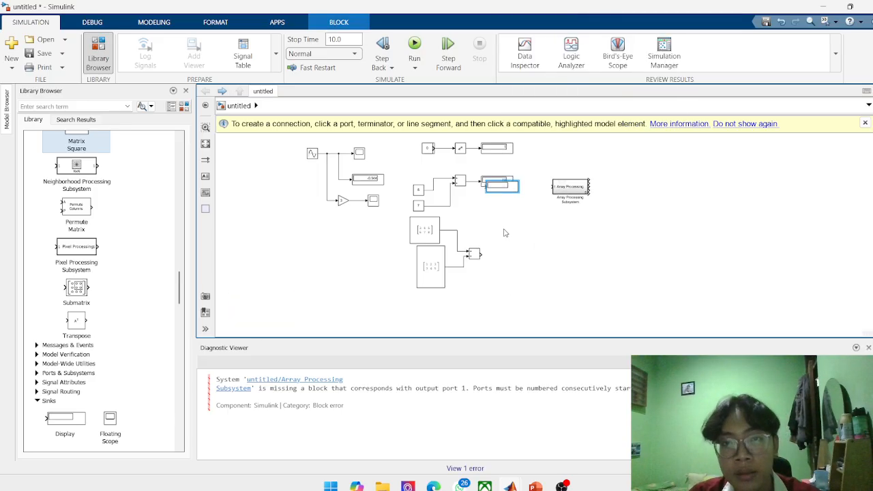
left_click_drag(502, 191, 511, 252)
scroll(502, 256, "up", 3)
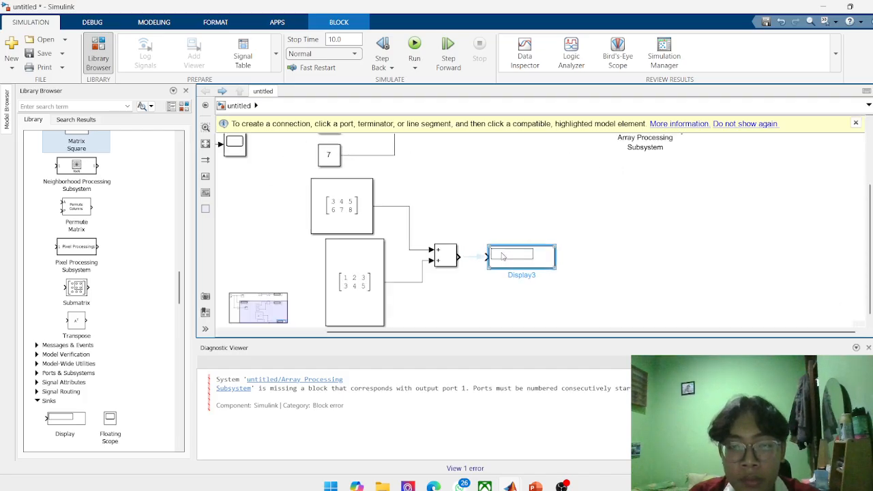
left_click(670, 265)
scroll(486, 244, "down", 1)
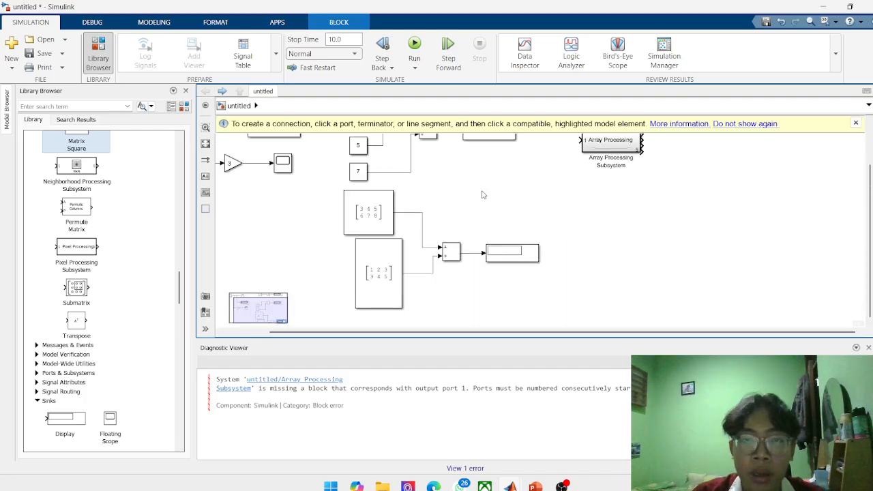
Try to simulate the model with the matrix addition and check the Diagnostic Viewer.
left_click(415, 66)
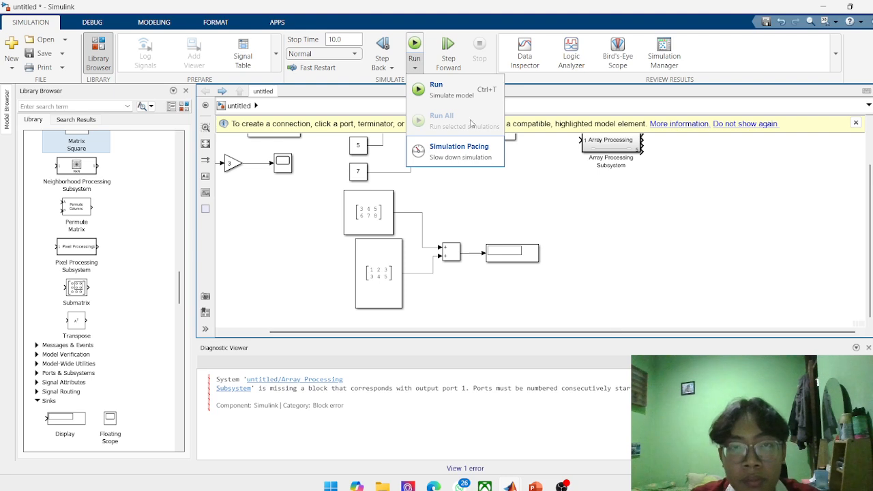
left_click(464, 95)
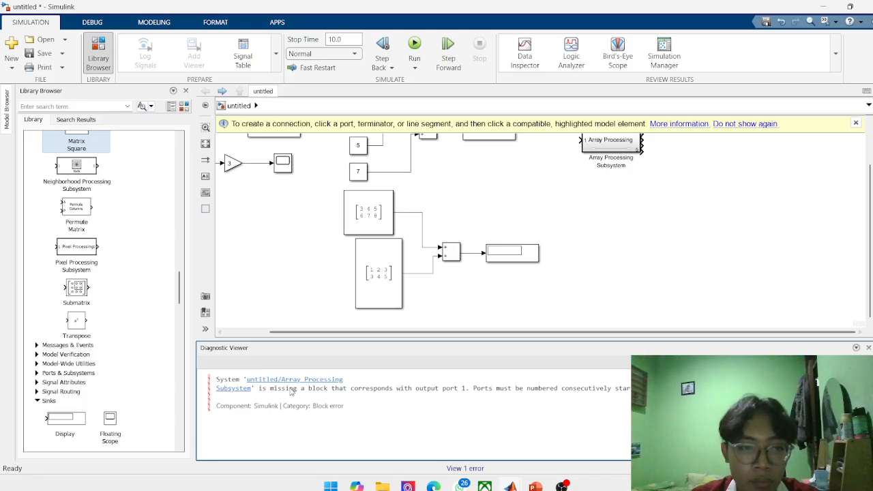
left_click(584, 251)
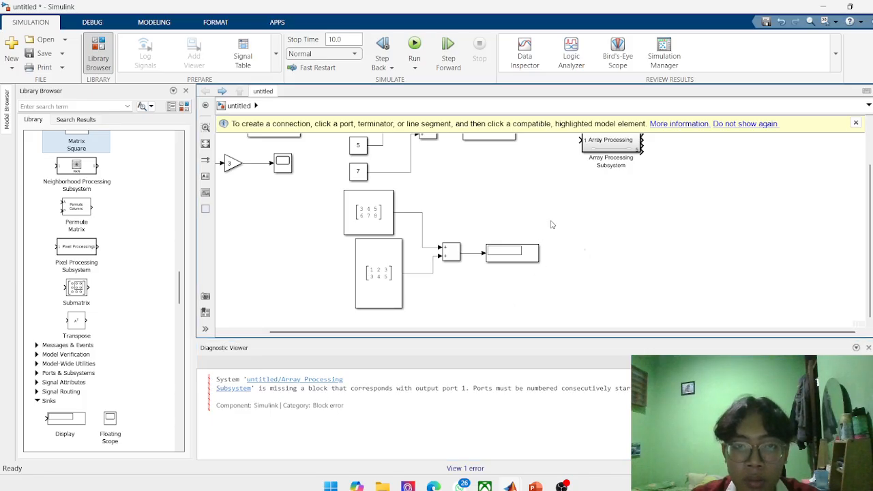
left_click(418, 51)
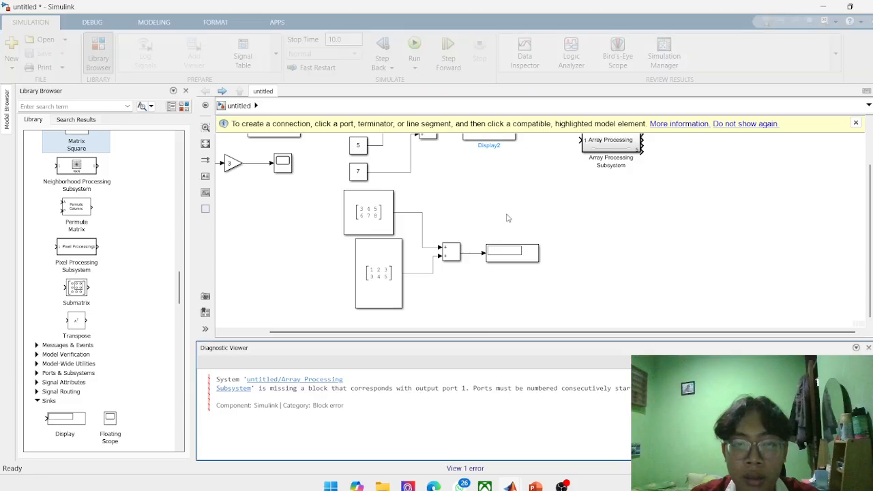
Delete the unused Array Processing Subsystem block and run the simulation.
left_click(599, 149)
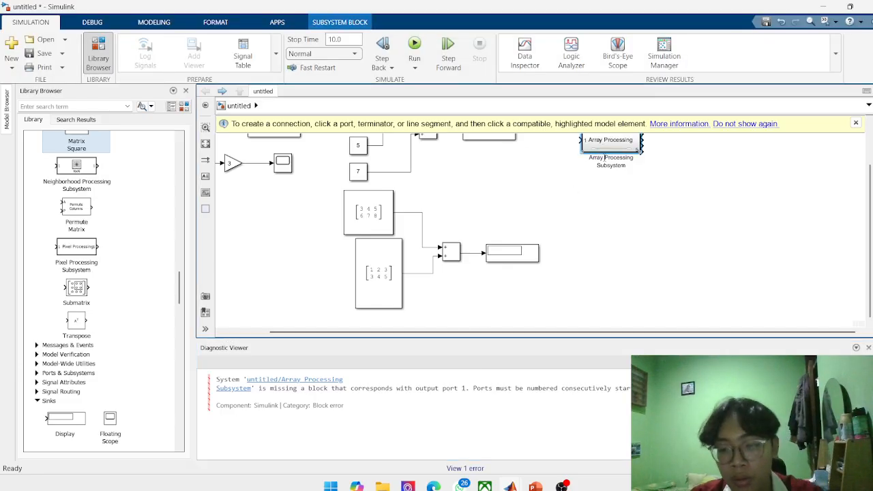
key("Delete")
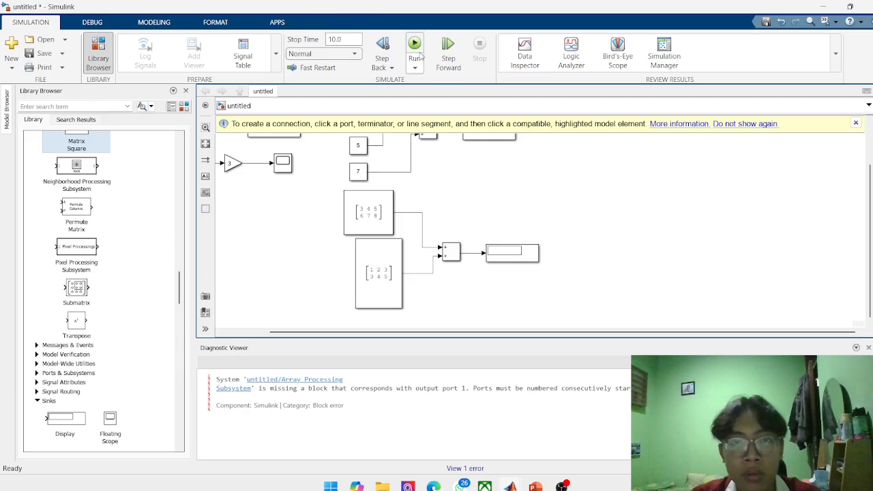
left_click(415, 47)
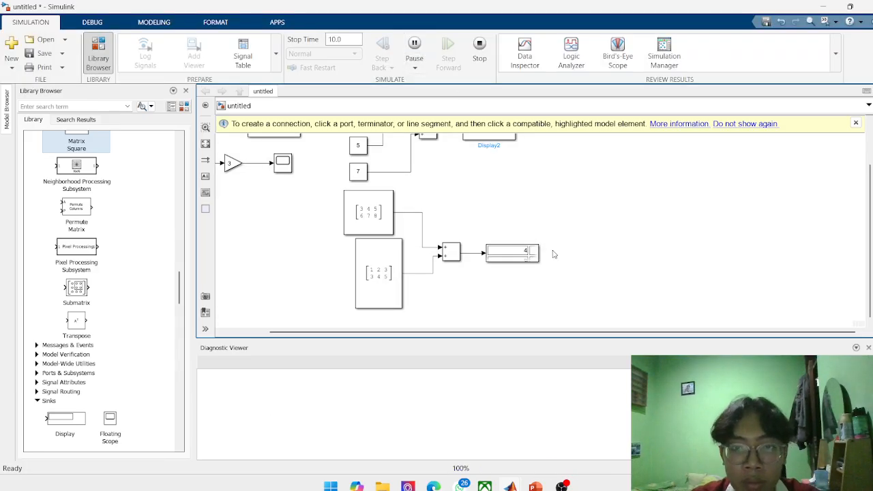
Widen the Display block of the matrix addition so all elements of the result matrix fit.
scroll(522, 266, "down", 1)
scroll(521, 266, "up", 5)
left_click(532, 251)
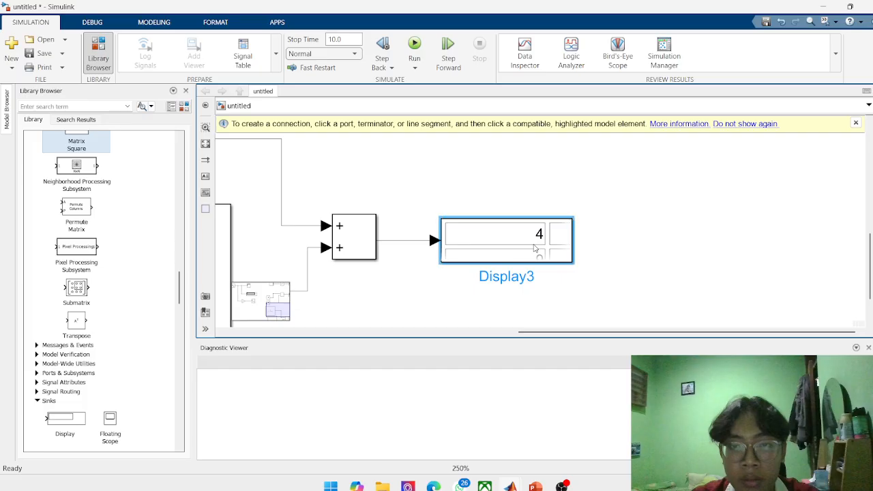
left_click_drag(570, 263, 788, 264)
scroll(695, 307, "down", 5)
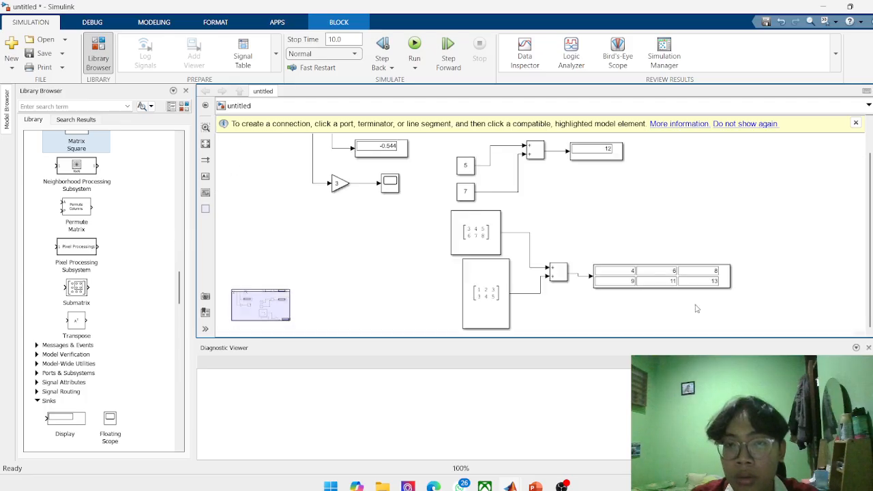
scroll(659, 300, "up", 2)
scroll(570, 276, "down", 4)
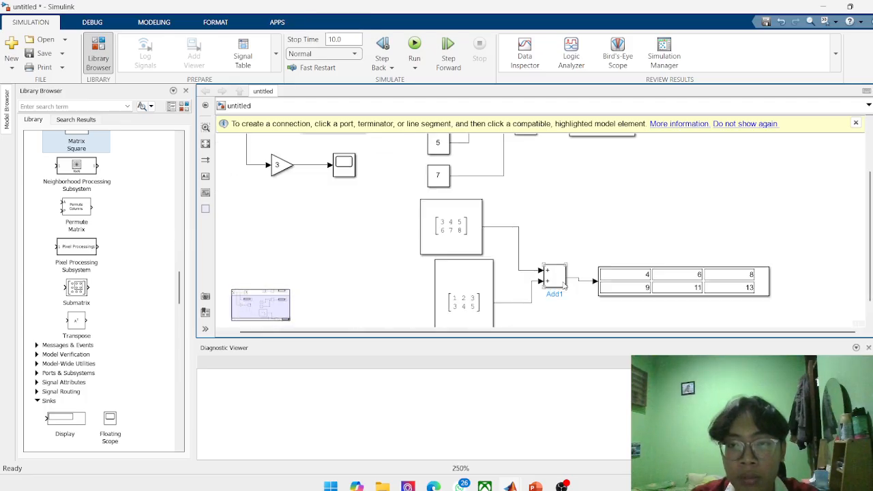
scroll(547, 307, "up", 3)
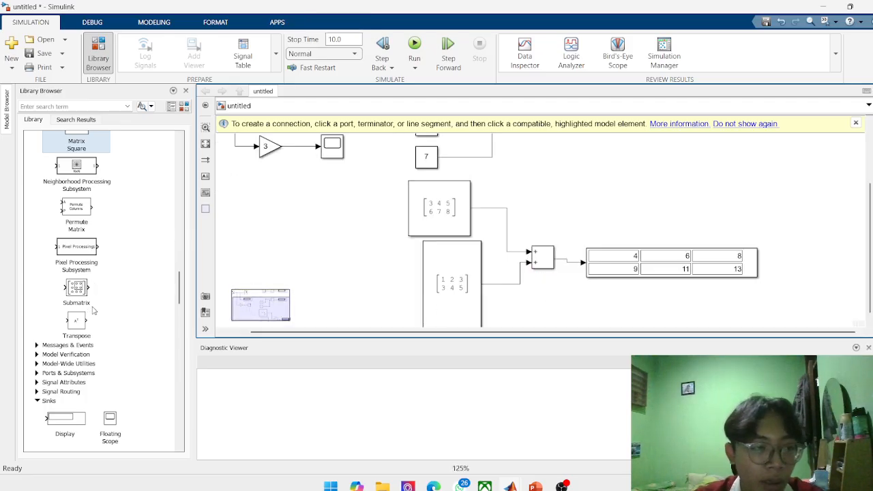
Switch to the Canva presentation to check the slide's next topic, return to Simulink and look through the Matrix Operations library.
left_click(434, 485)
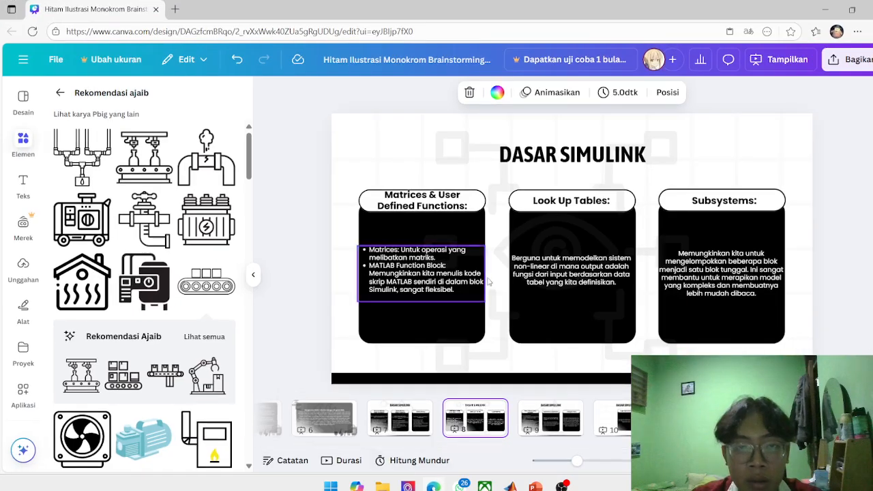
left_click(825, 15)
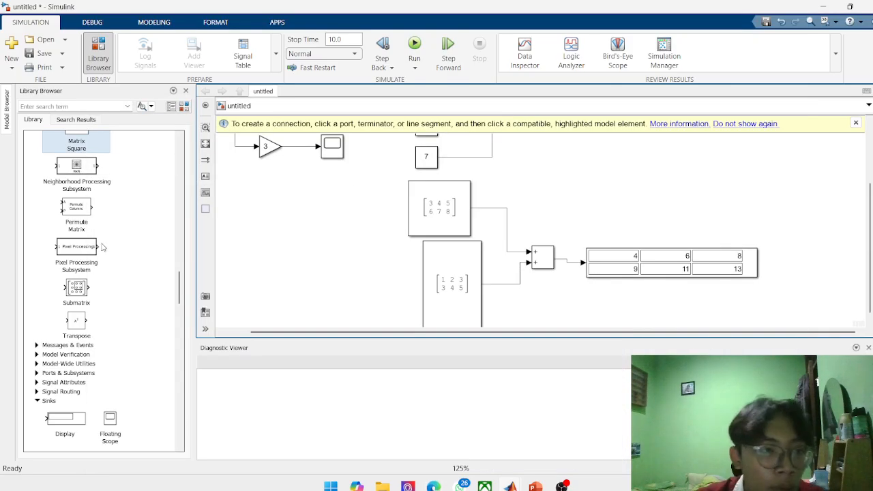
scroll(103, 268, "down", 3)
scroll(103, 274, "up", 6)
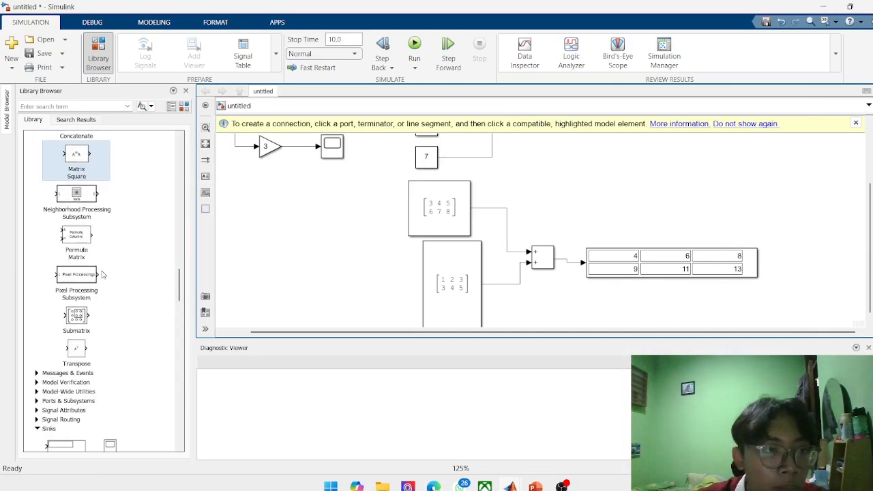
scroll(102, 274, "up", 5)
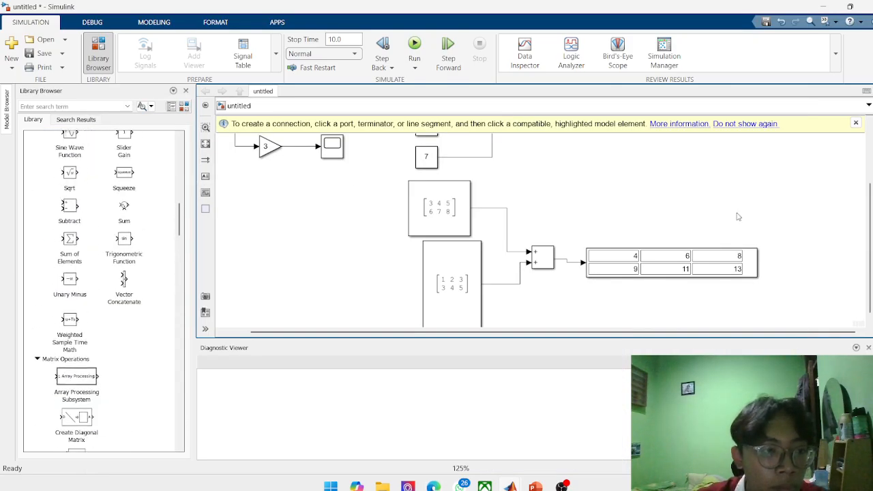
Try to insert a lookup block on the canvas by searching for "lockup", and delete the stray annotation.
double_click(611, 205)
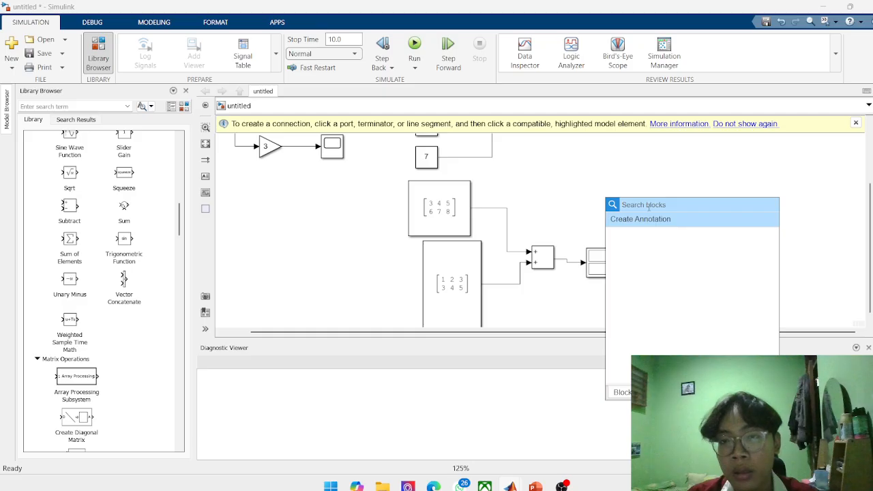
type("Id")
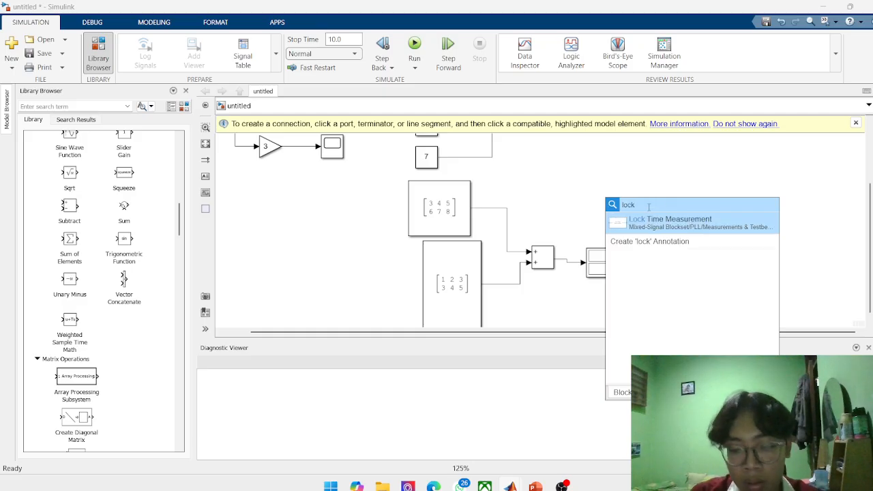
type("ckup")
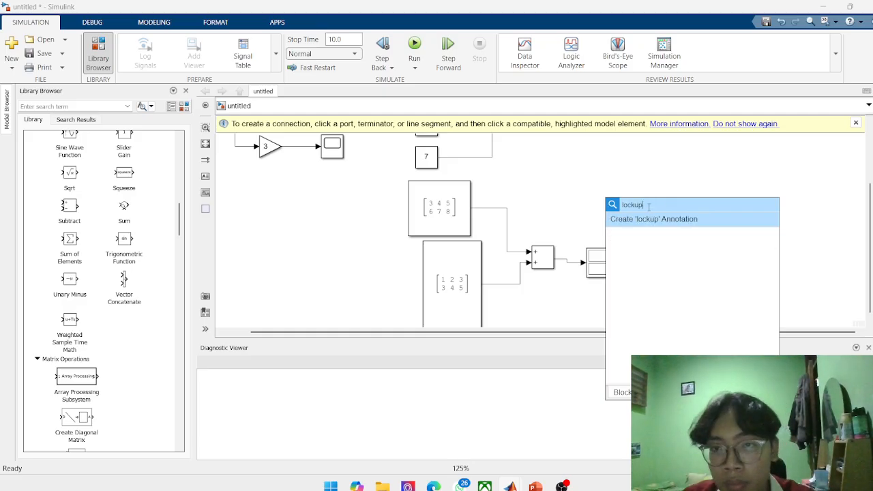
key("Return")
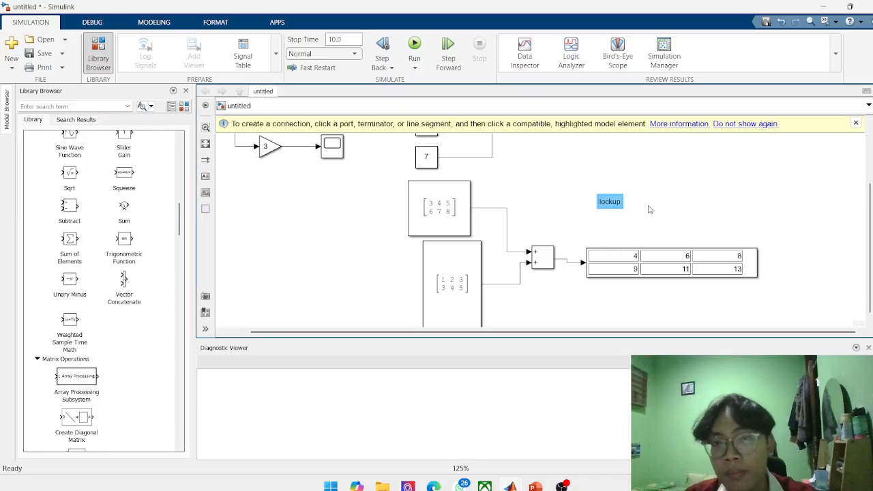
left_click(622, 201)
key("Delete")
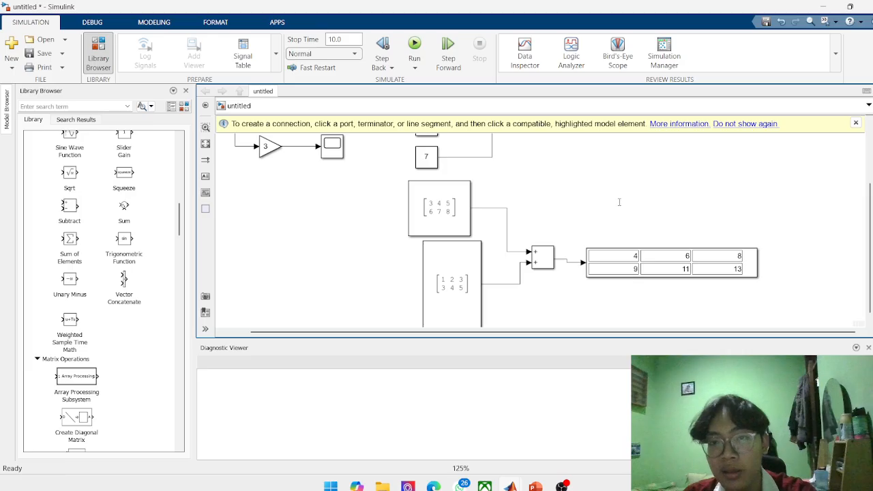
right_click(620, 202)
key("Escape")
double_click(620, 202)
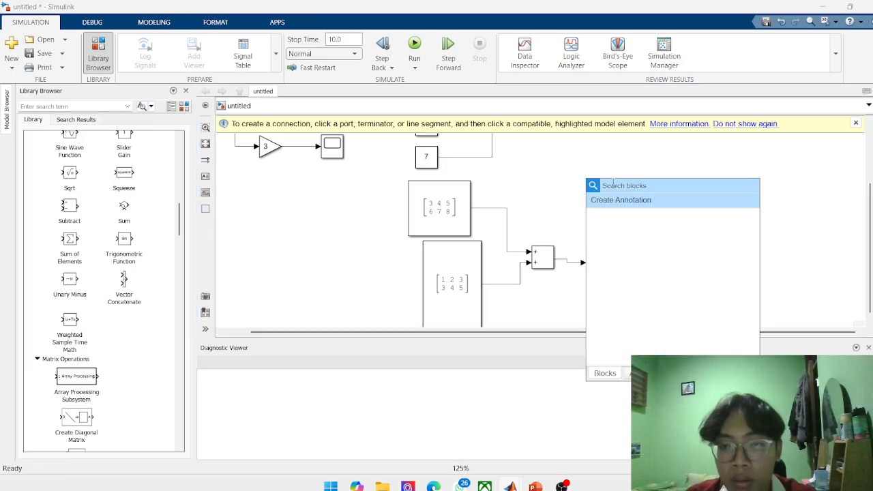
type("lock")
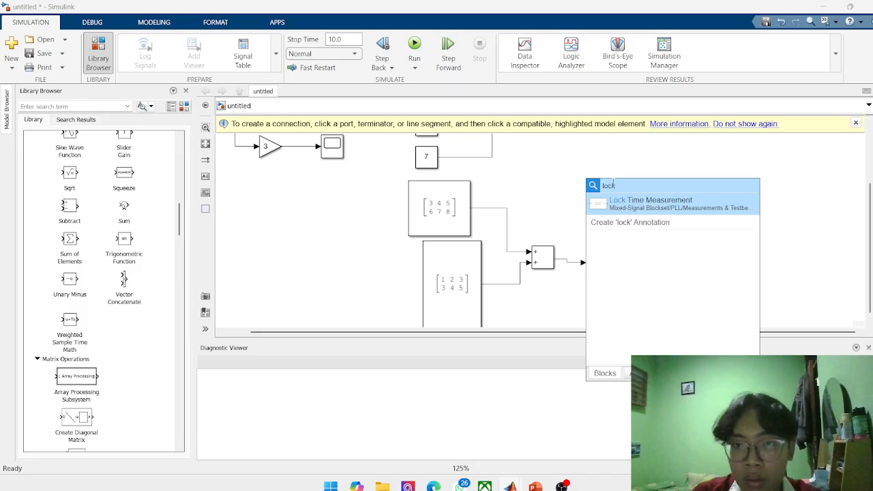
key("ctrl+a")
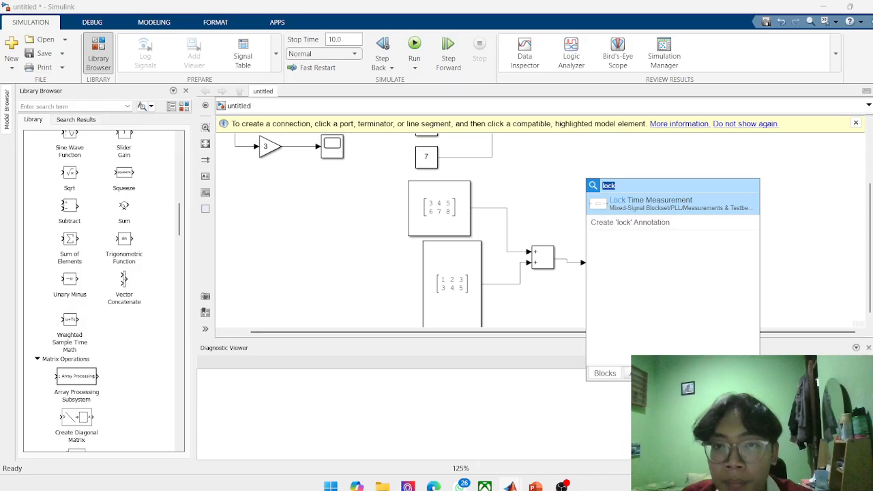
key("BackSpace")
scroll(104, 251, "up", 10)
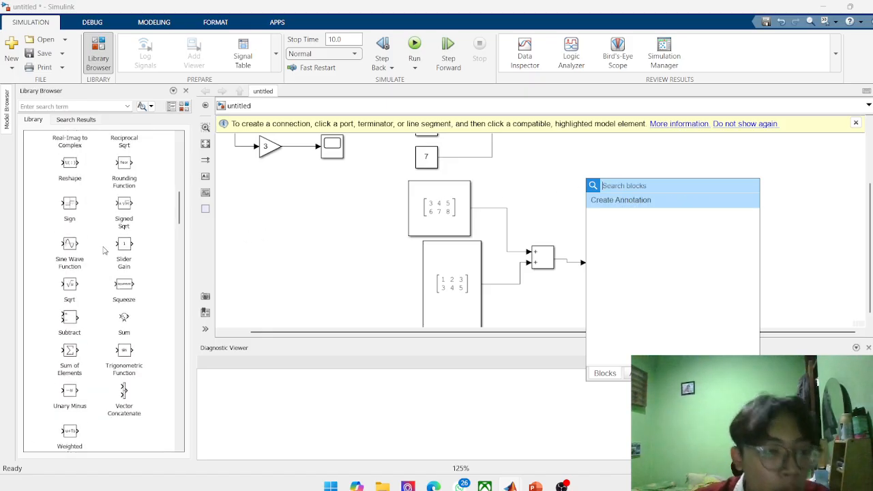
left_click(295, 286)
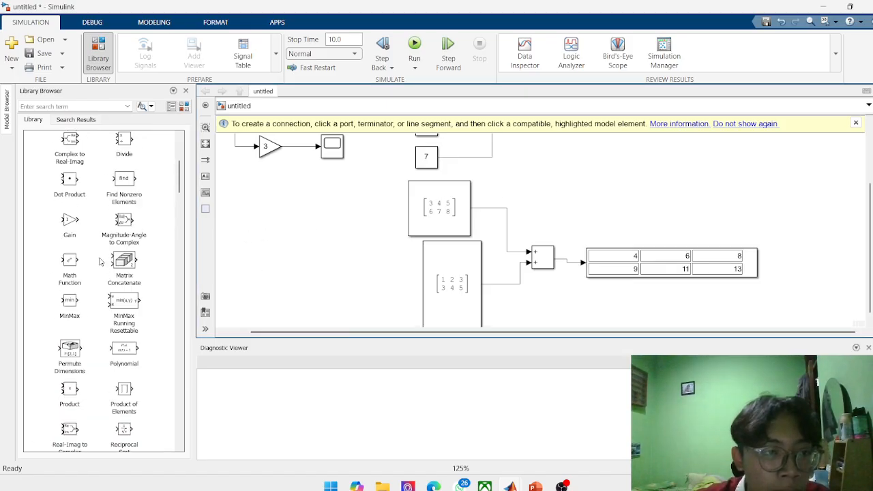
Look through the Math Operations, Matrix Operations, Sinks and Sources categories of the Simulink library for the next block to demonstrate.
scroll(99, 261, "up", 5)
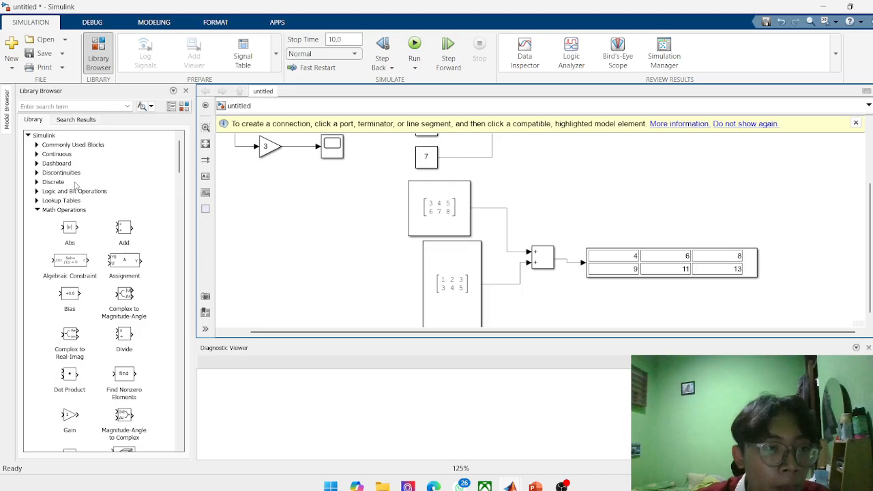
scroll(68, 205, "down", 15)
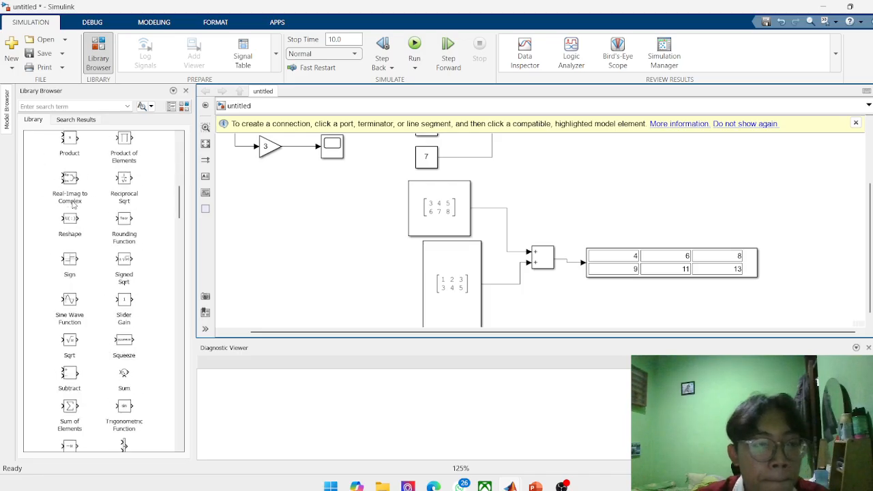
scroll(77, 212, "down", 5)
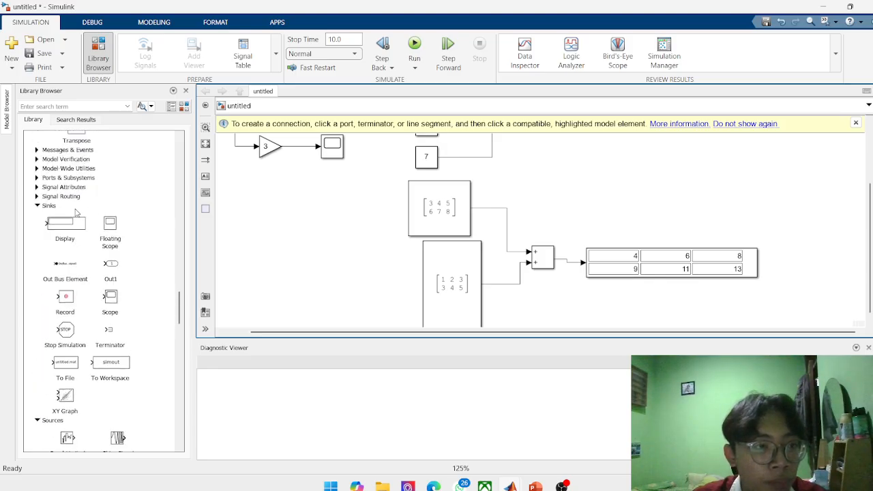
scroll(77, 197, "down", 10)
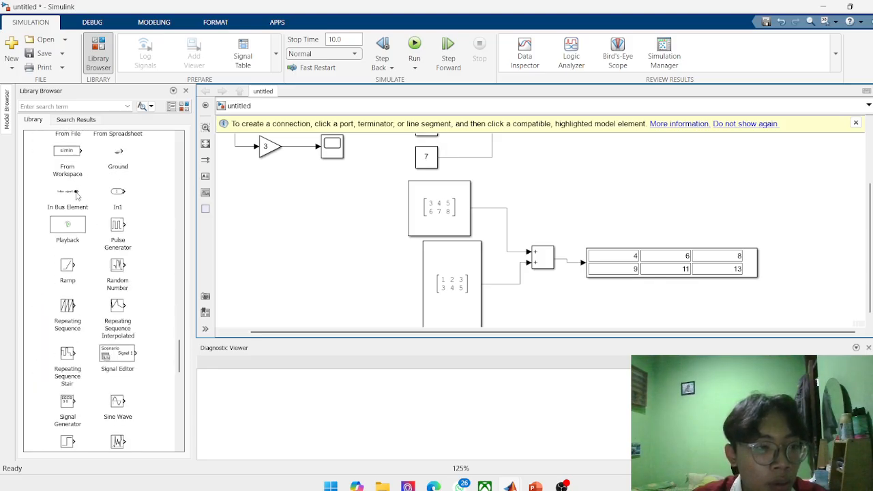
scroll(77, 196, "up", 4)
scroll(77, 197, "up", 12)
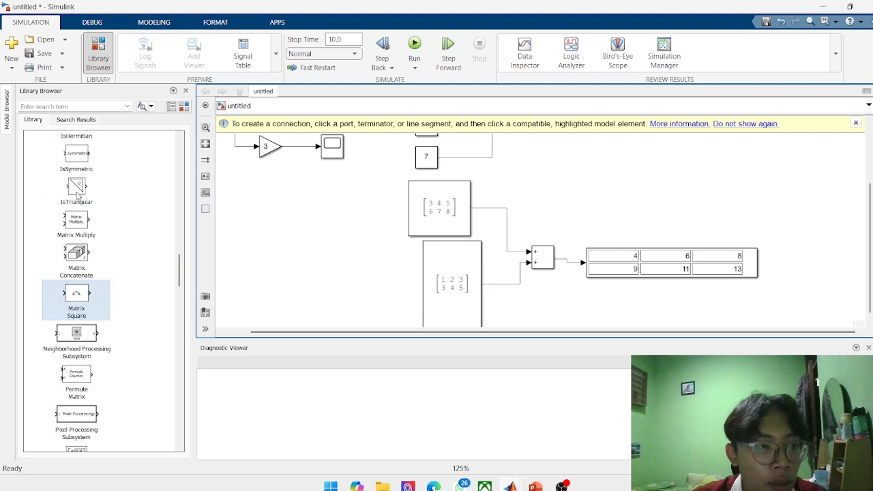
scroll(77, 196, "up", 4)
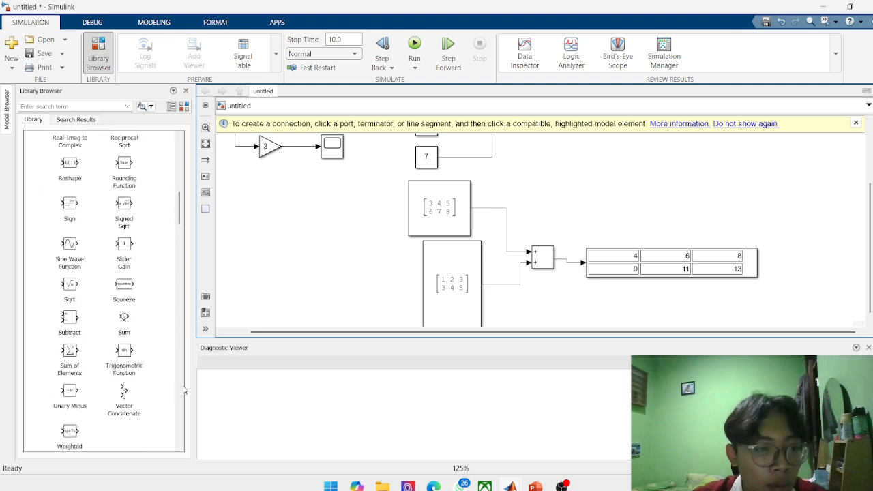
scroll(121, 354, "up", 6)
scroll(121, 355, "up", 6)
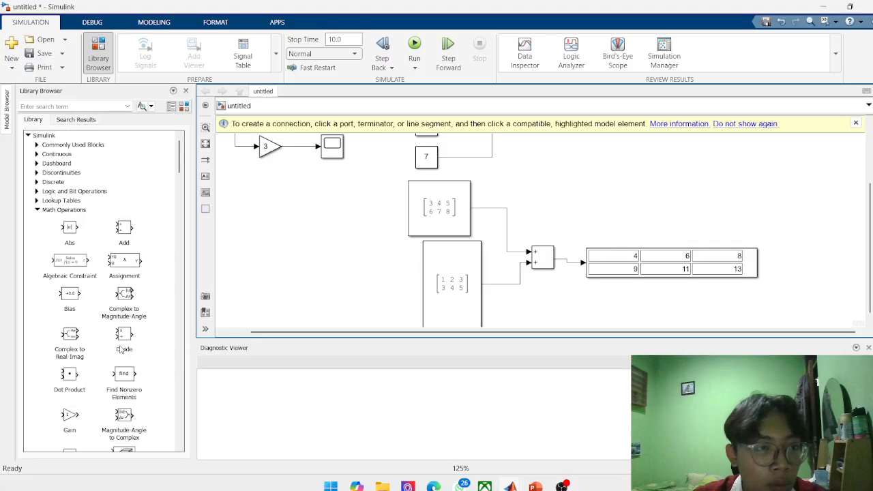
scroll(135, 275, "down", 14)
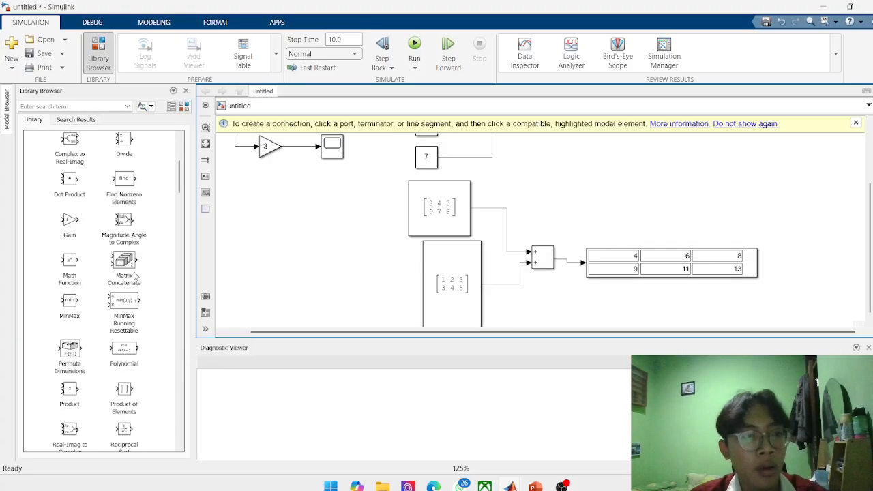
scroll(135, 275, "down", 10)
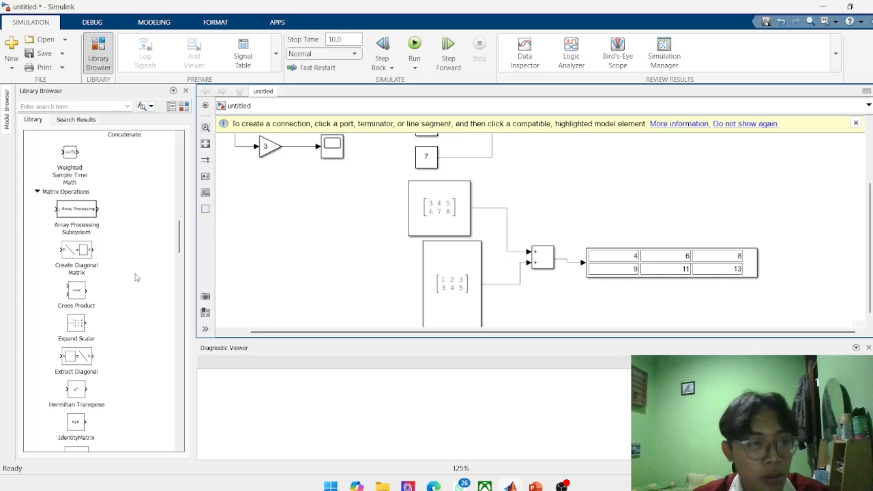
scroll(137, 277, "down", 8)
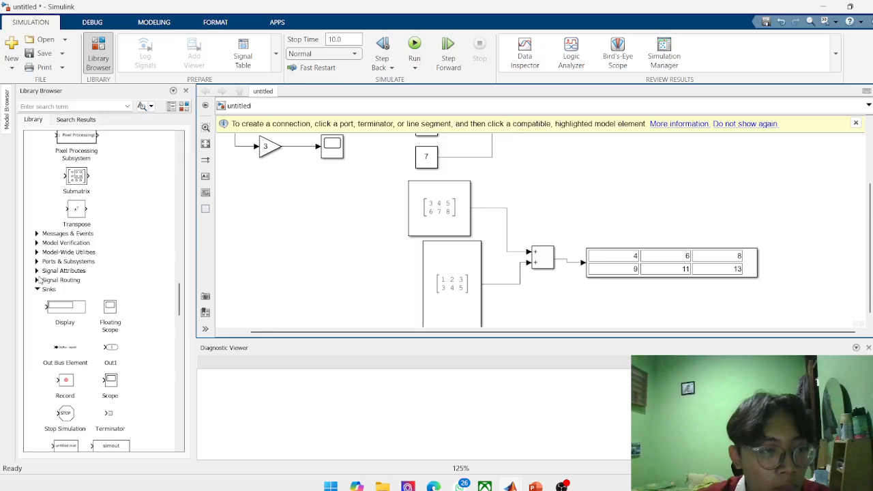
Expand the Signal Routing library and add a Mux block to the empty canvas area above the matrix addition's Display block.
left_click(38, 279)
scroll(49, 285, "down", 1)
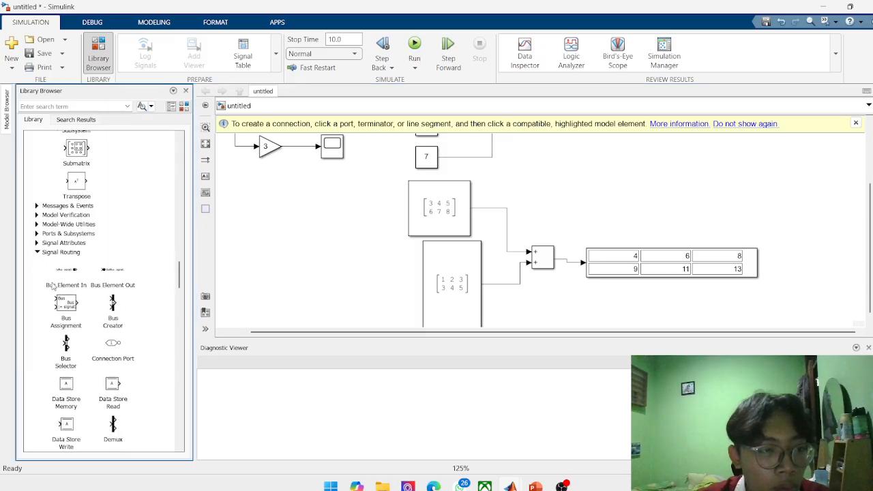
scroll(73, 318, "down", 4)
scroll(109, 307, "down", 3)
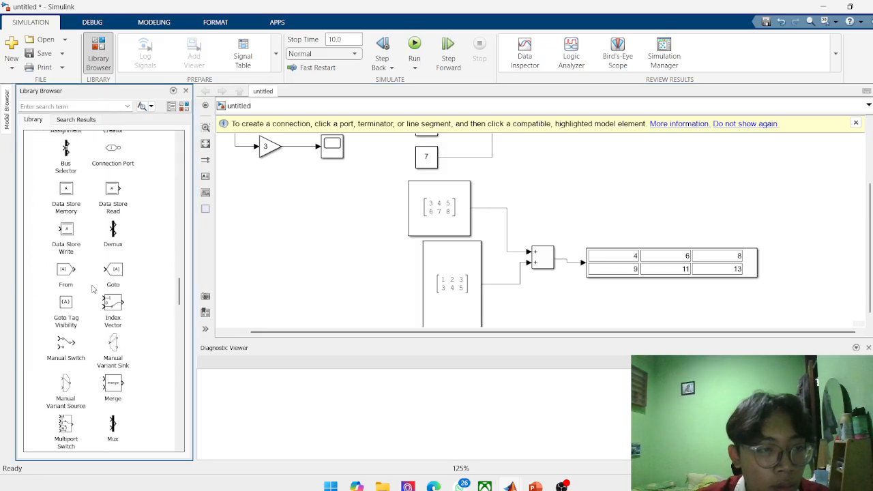
scroll(126, 350, "down", 1)
left_click_drag(114, 399, 658, 166)
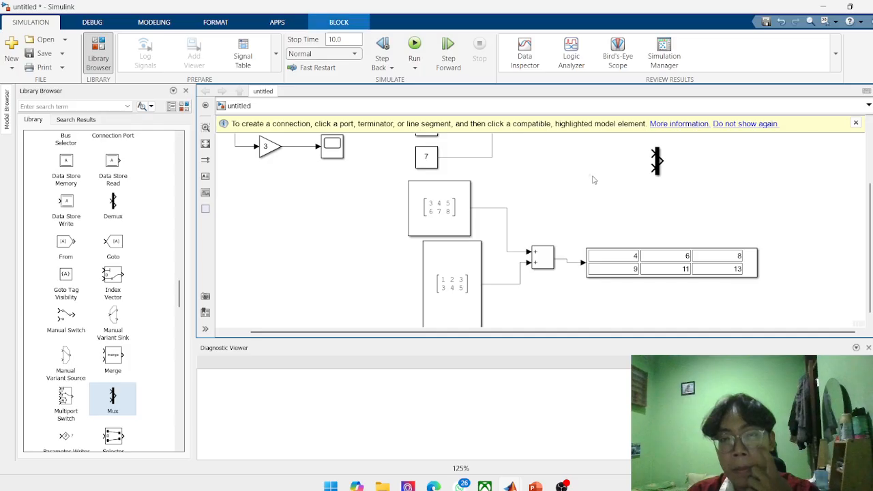
scroll(593, 179, "down", 4)
scroll(593, 179, "up", 5)
left_click(755, 160)
scroll(755, 159, "down", 5)
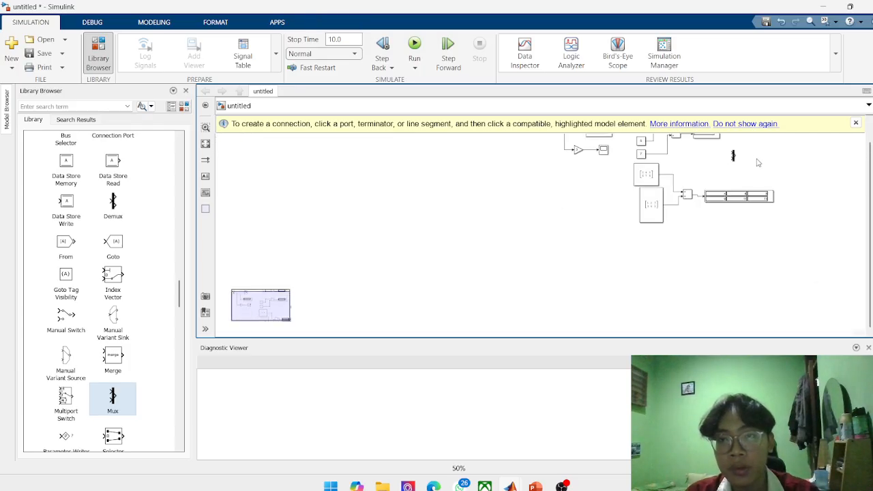
left_click_drag(758, 163, 564, 140)
scroll(543, 251, "up", 5)
scroll(544, 250, "down", 5)
scroll(553, 253, "up", 1)
scroll(553, 253, "down", 1)
scroll(507, 169, "up", 5)
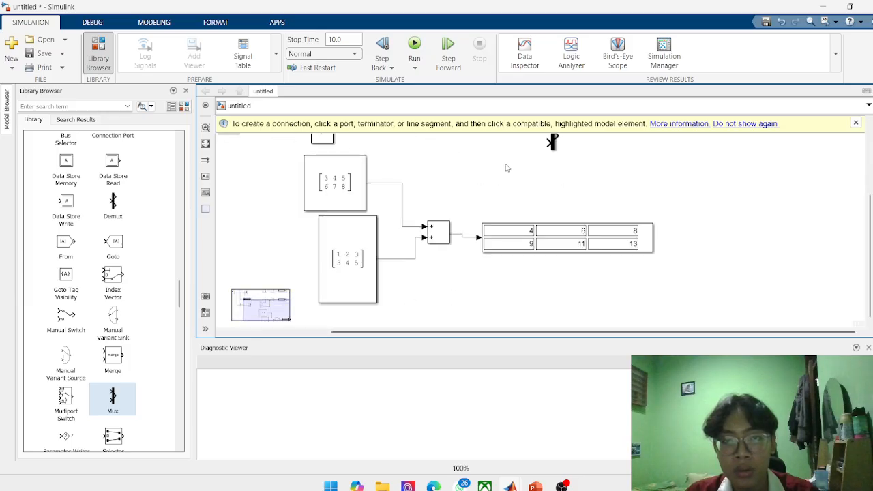
scroll(507, 168, "up", 1)
left_click_drag(516, 171, 538, 276)
scroll(438, 208, "up", 1)
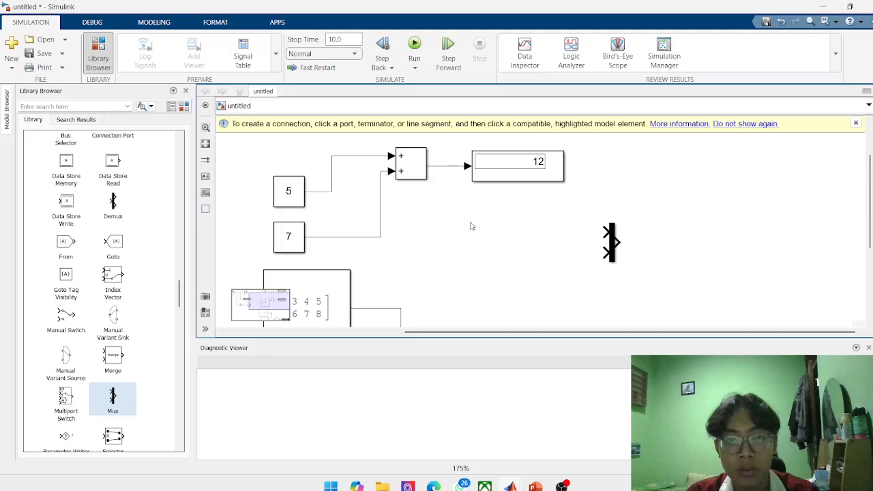
Copy the Sine Wave block and paste a duplicate beside the Mux block.
scroll(470, 225, "down", 3)
scroll(302, 168, "down", 3)
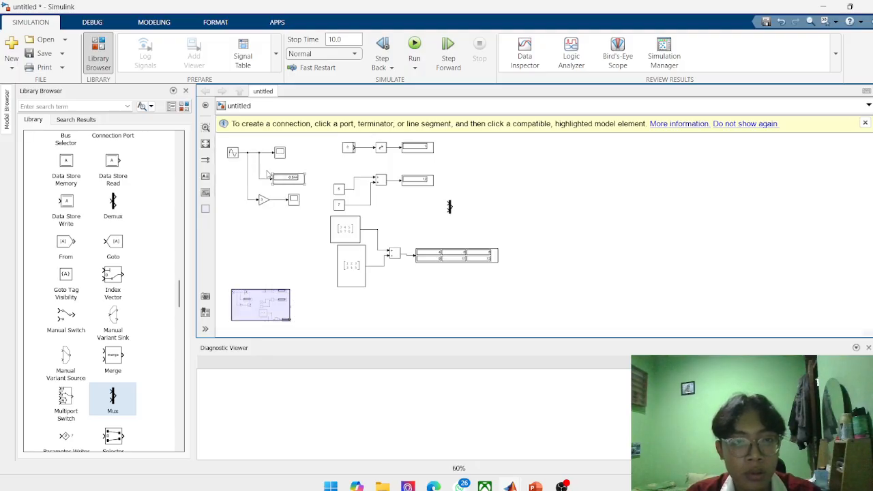
right_click(232, 153)
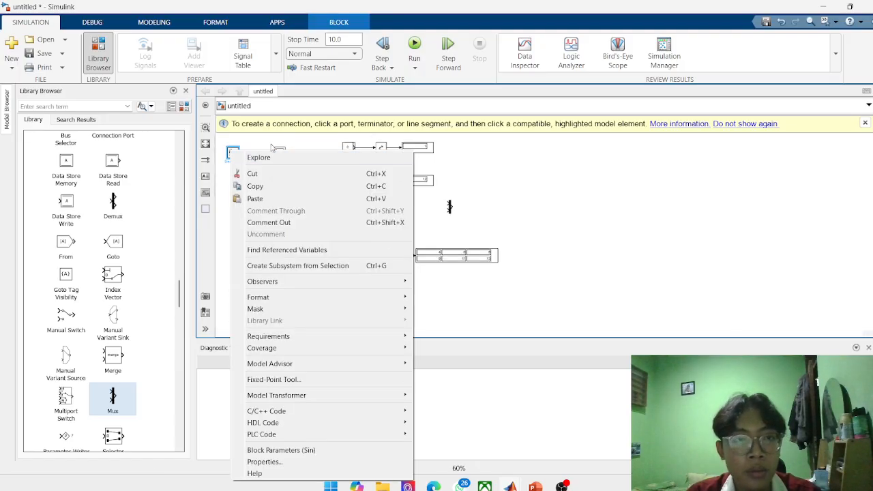
left_click(287, 185)
key("ctrl+v")
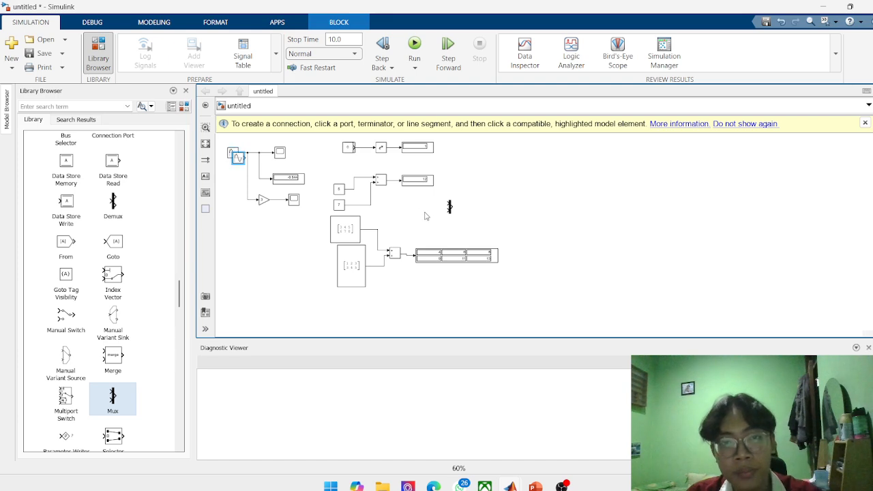
left_click(410, 210)
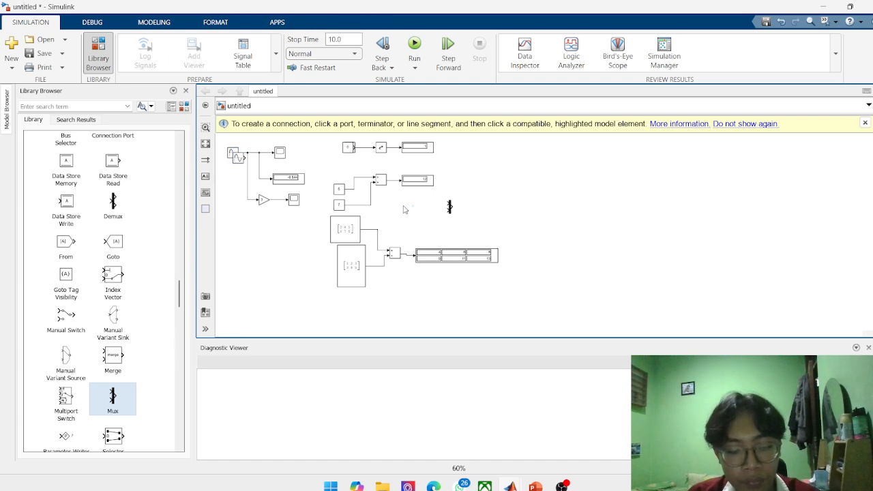
key("ctrl+v")
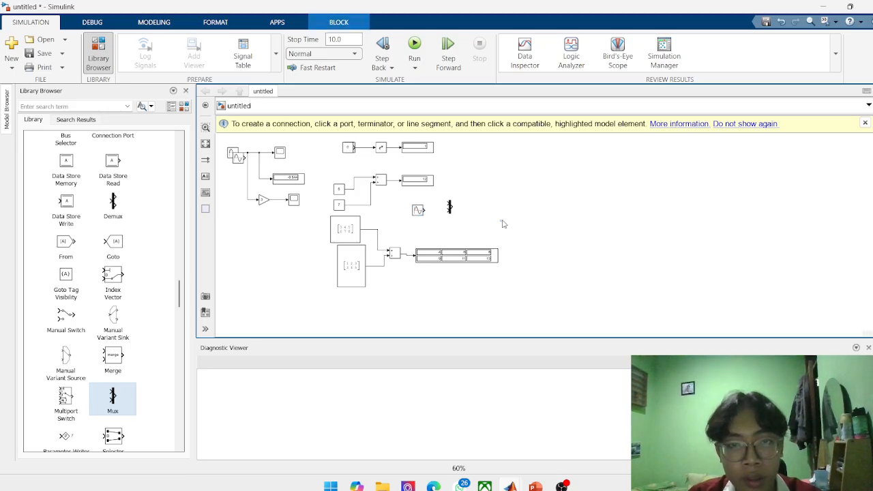
Place a copy of the Gain block below the Sine Wave copy near the Mux, and delete the surplus Sine Wave overlapping the original.
left_click(263, 199)
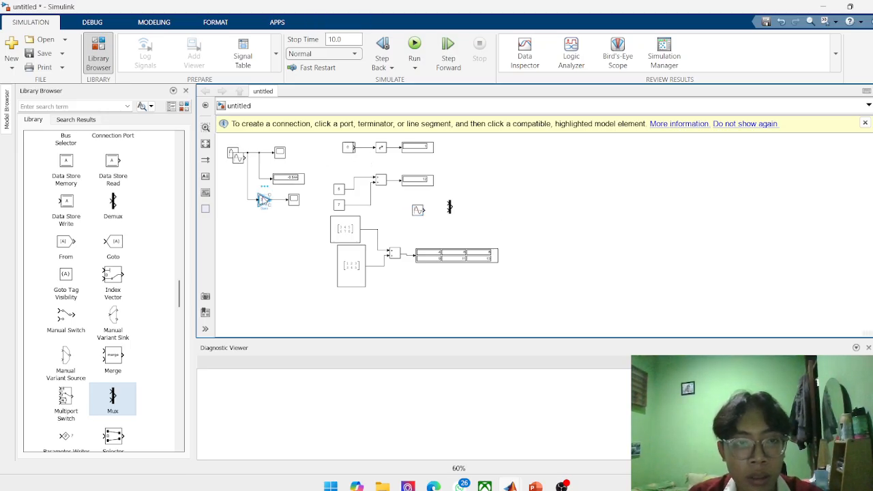
right_click(263, 199)
left_click(324, 41)
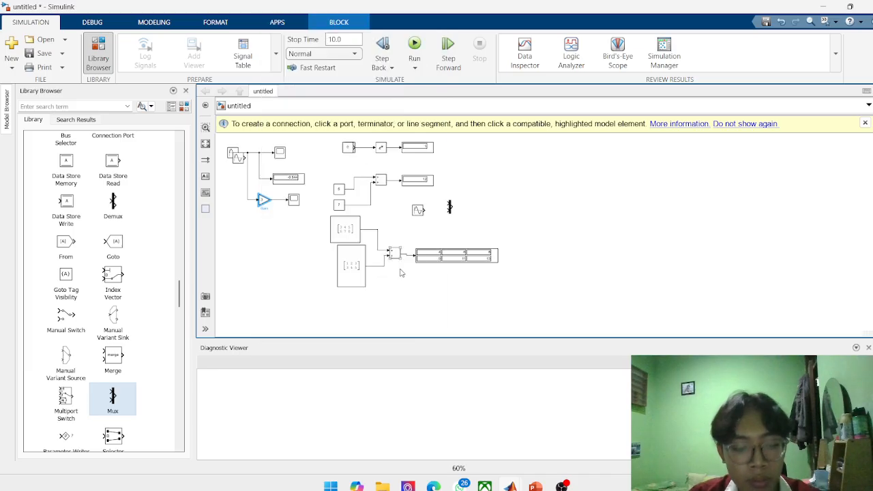
key("ctrl+v")
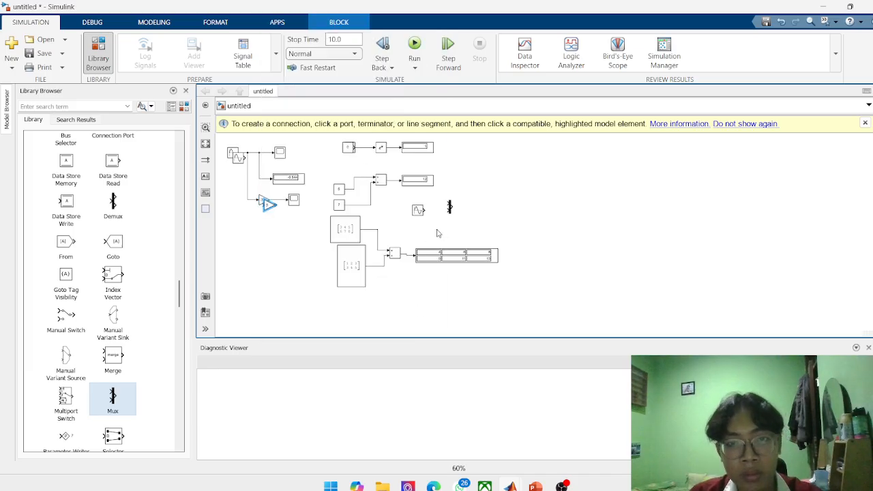
left_click(438, 233)
left_click_drag(267, 202, 434, 234)
left_click(240, 159)
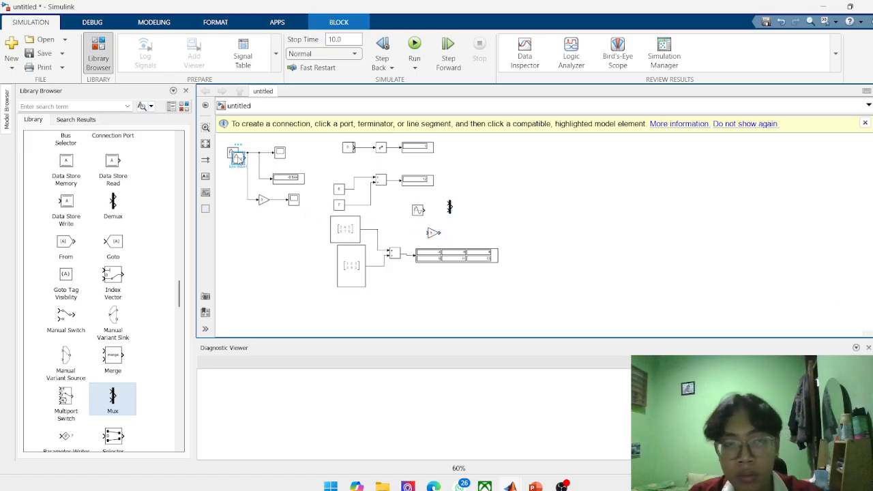
key("Delete")
Connect the output of the copied Sine Wave block to the first input of the Mux.
scroll(403, 204, "up", 5)
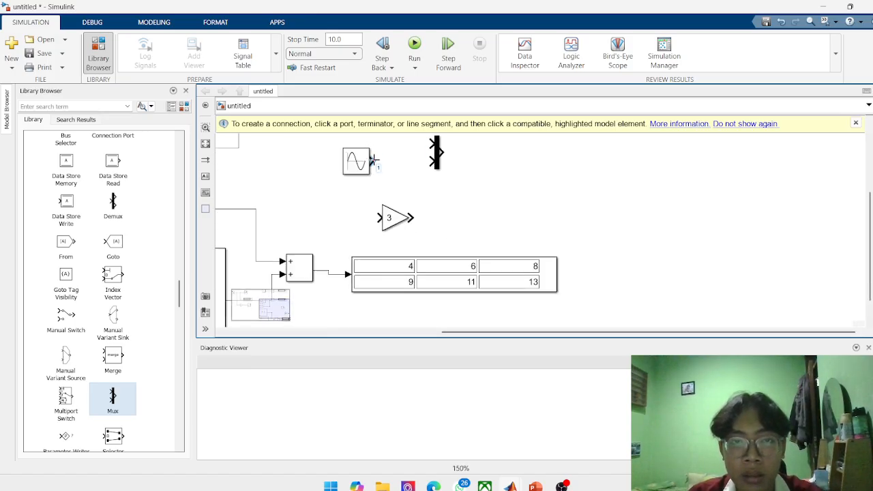
left_click_drag(373, 162, 390, 143)
left_click(416, 146)
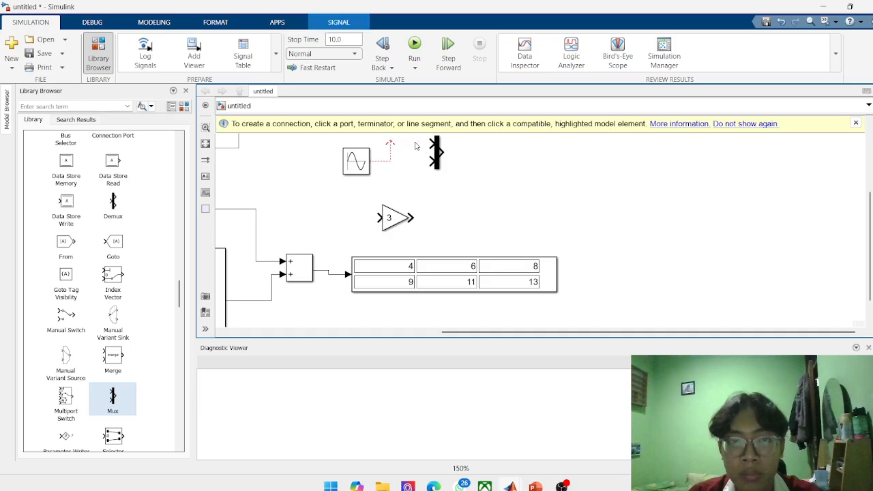
left_click(389, 142)
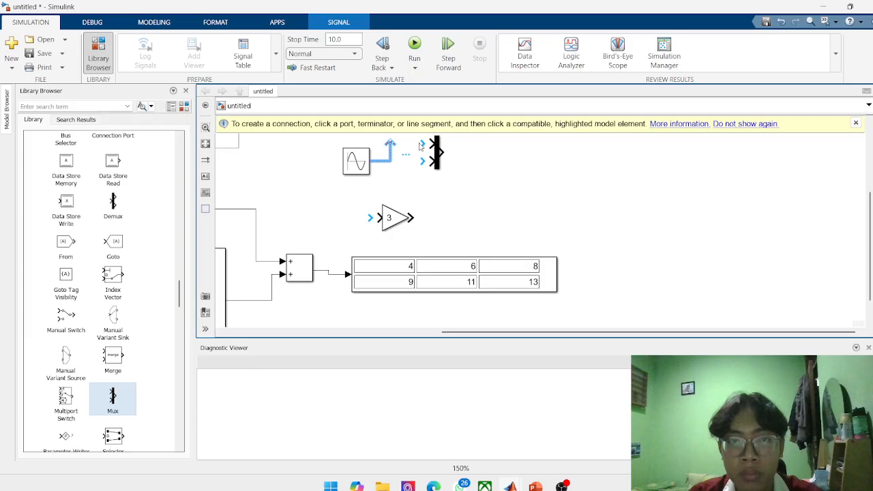
left_click(422, 146)
left_click_drag(389, 145, 430, 142)
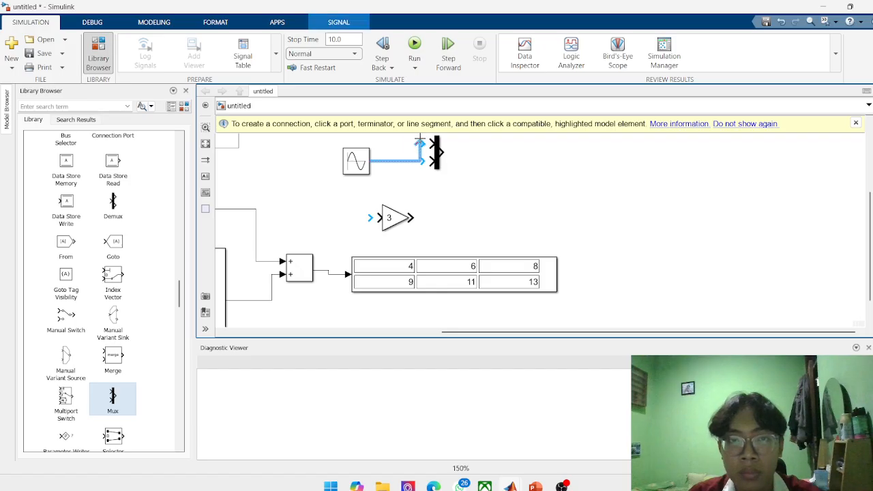
Connect the copied Gain's output to the second Mux input and branch the Sine Wave signal into the Gain's input.
left_click(409, 218)
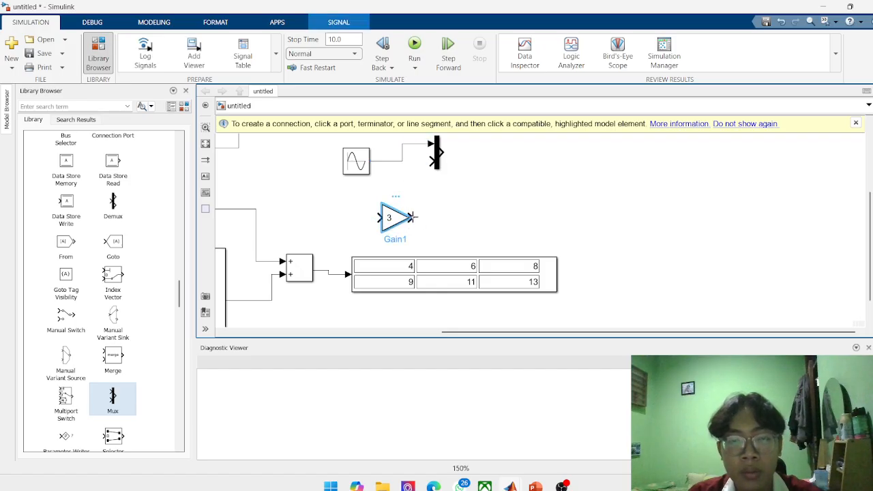
left_click_drag(411, 217, 424, 162)
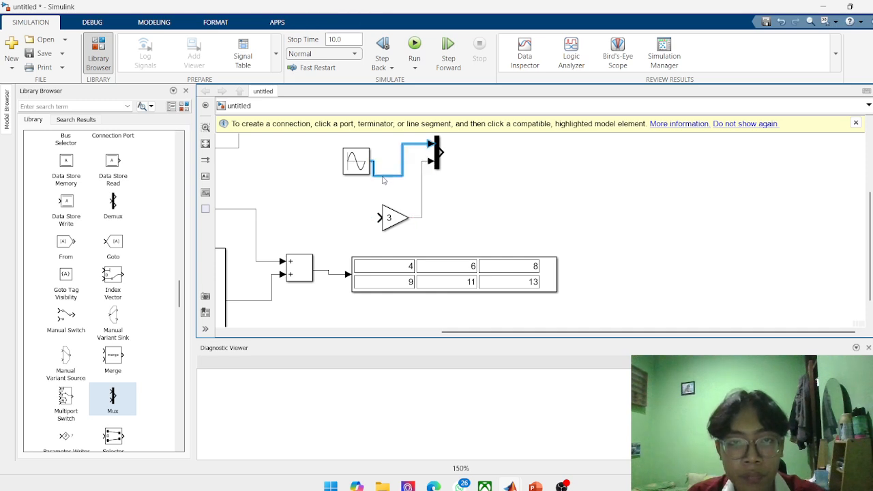
left_click(386, 161)
left_click_drag(374, 217, 392, 161)
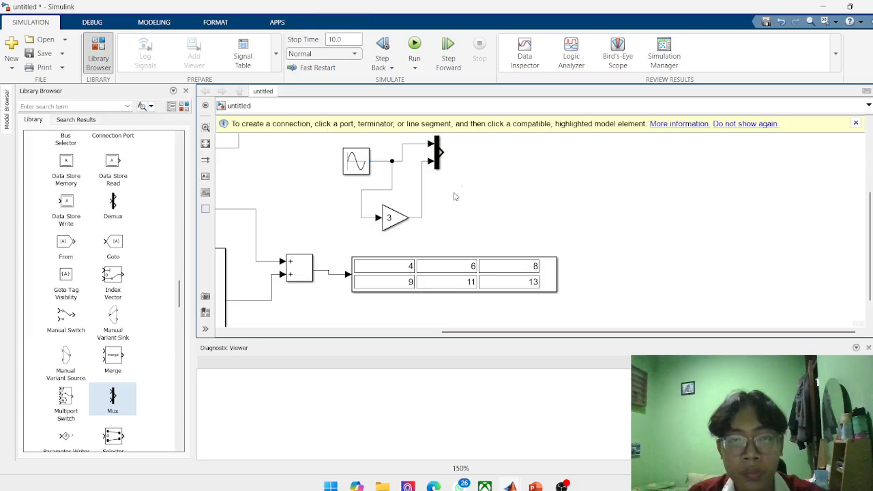
Copy the existing Scope block, paste it beside the Mux and connect the Mux output to it.
scroll(454, 195, "down", 3)
scroll(450, 181, "down", 3)
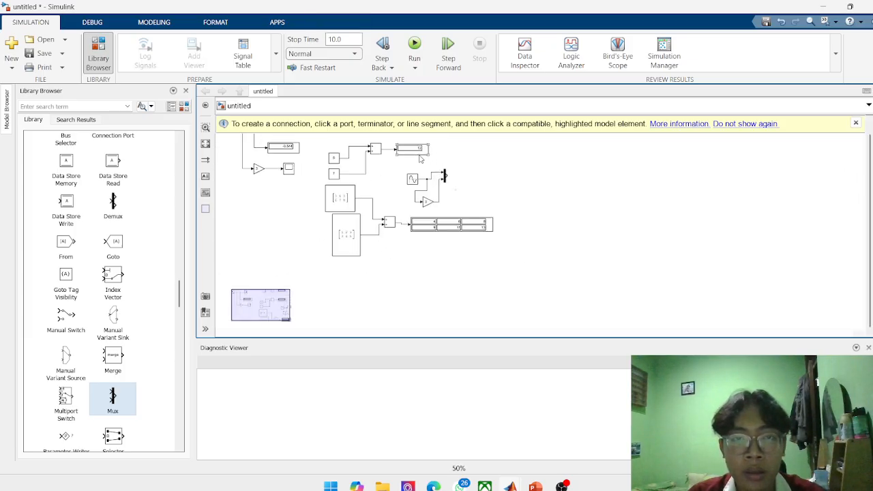
scroll(420, 159, "up", 3)
scroll(409, 164, "down", 3)
scroll(389, 171, "up", 3)
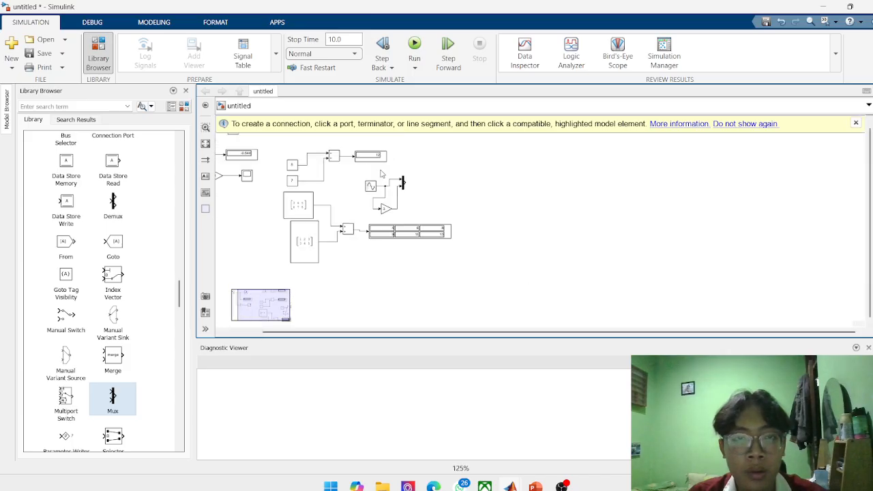
scroll(258, 157, "down", 3)
right_click(249, 172)
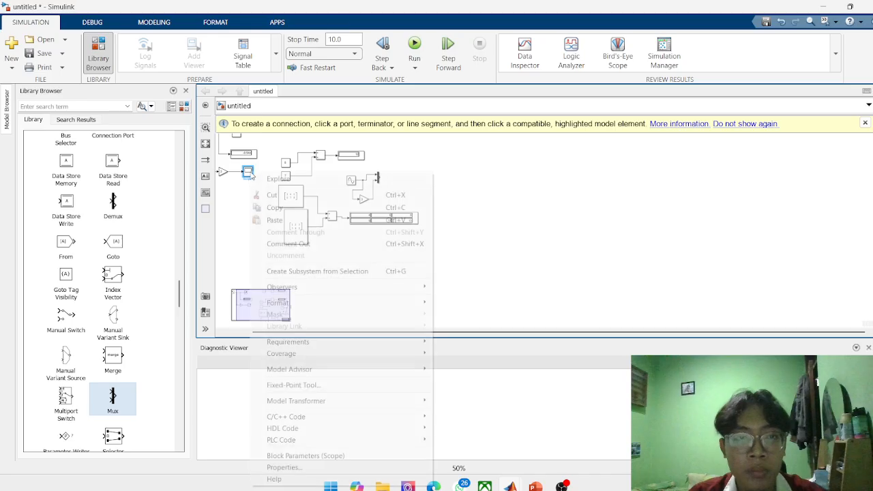
left_click(310, 208)
scroll(403, 183, "up", 3)
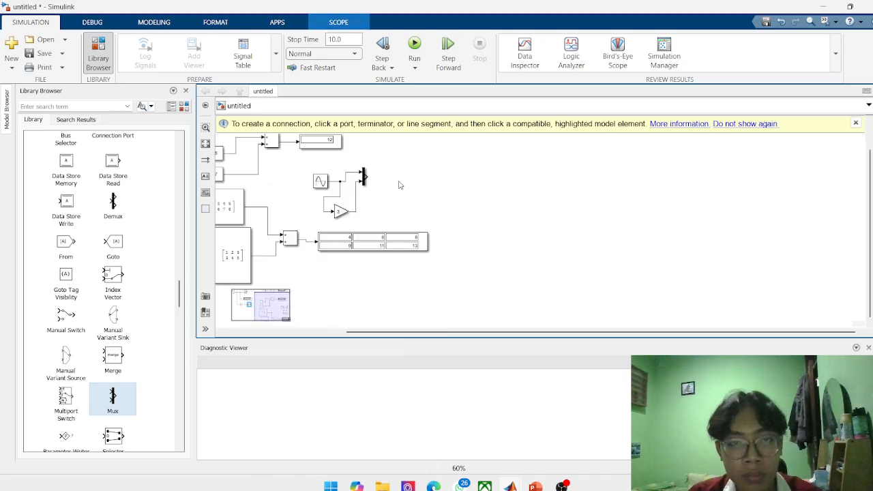
key("Delete")
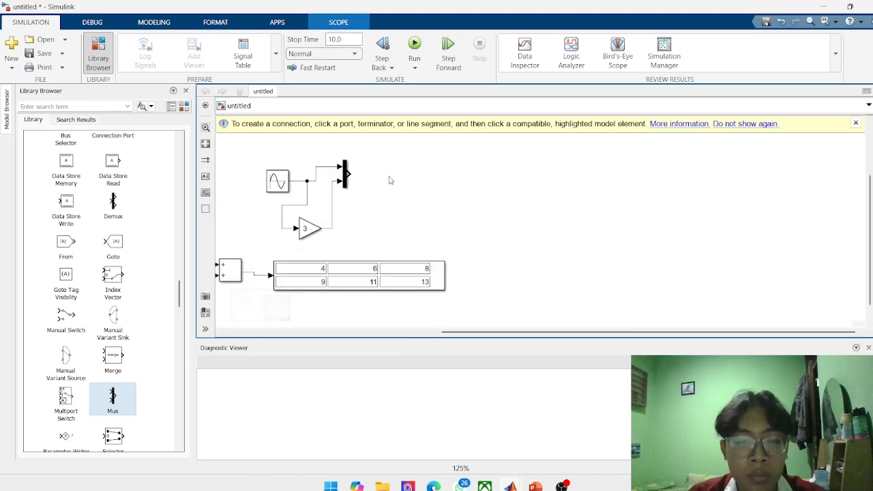
key("ctrl+v")
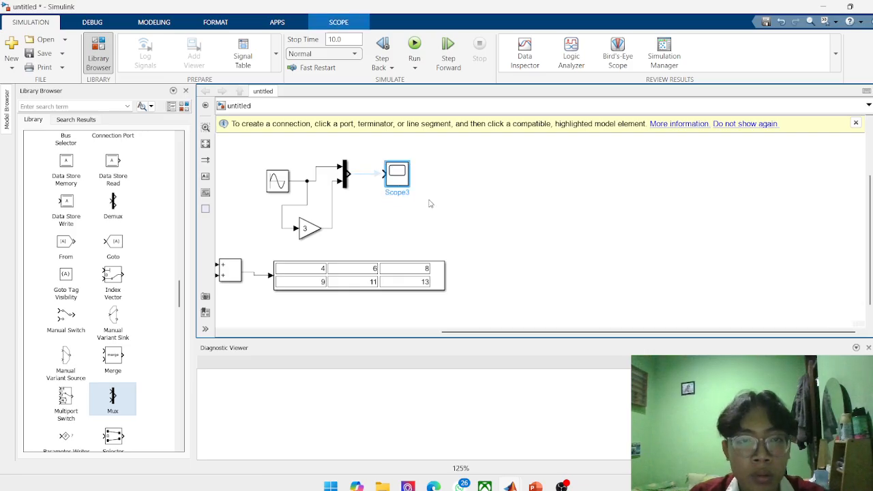
mouse_move(391, 185)
left_mouse_down()
mouse_move(392, 172)
mouse_move(382, 174)
left_mouse_up()
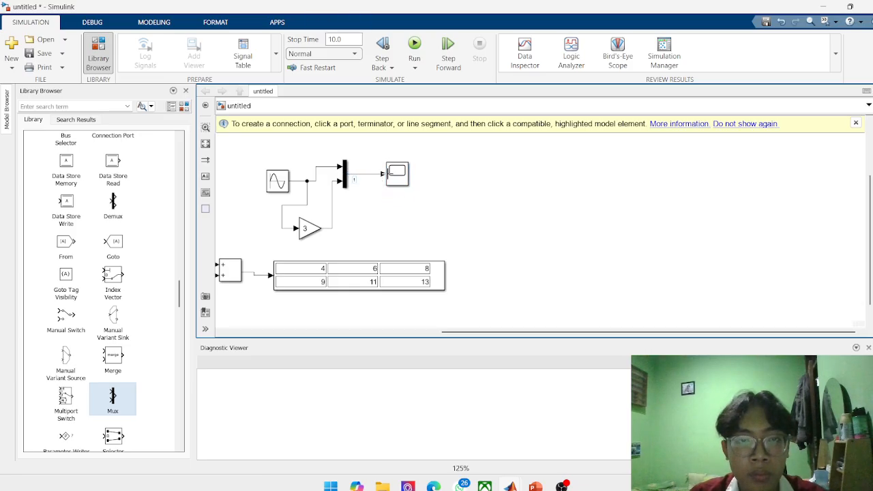
Run the simulation and view the multiplexed sine signals in the Scope connected to the Mux, closing its plot when done.
left_click(414, 46)
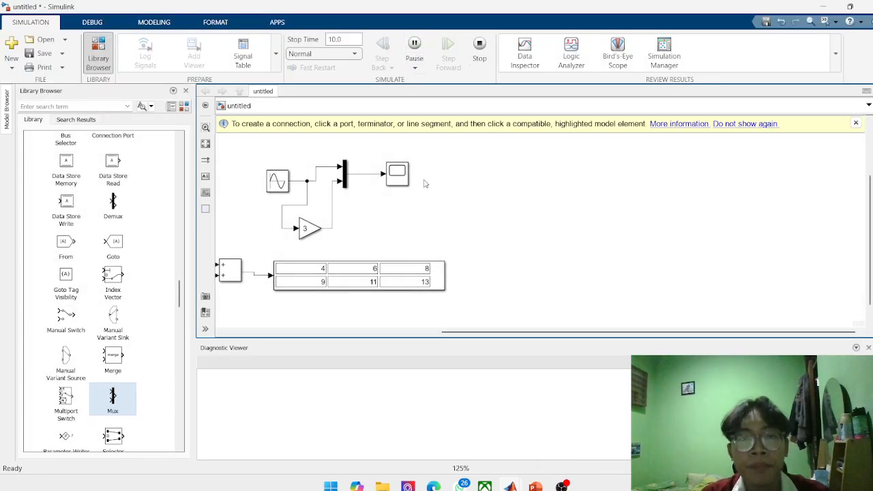
left_click(405, 176)
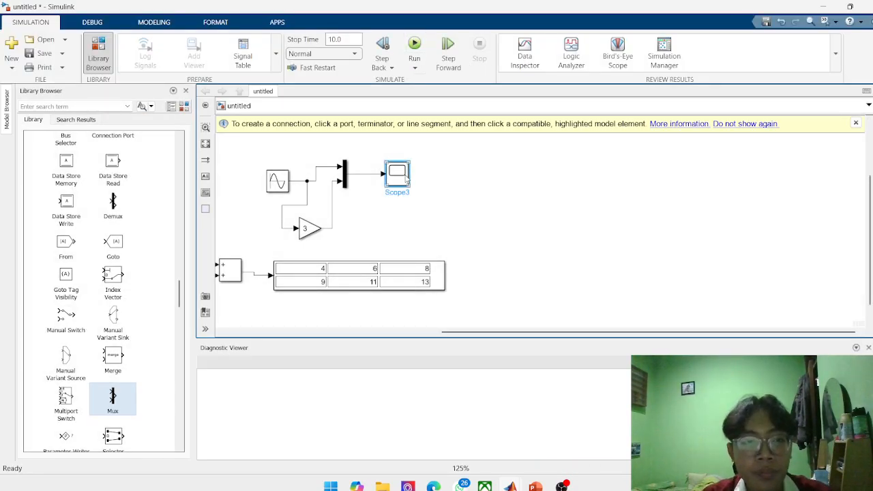
double_click(407, 176)
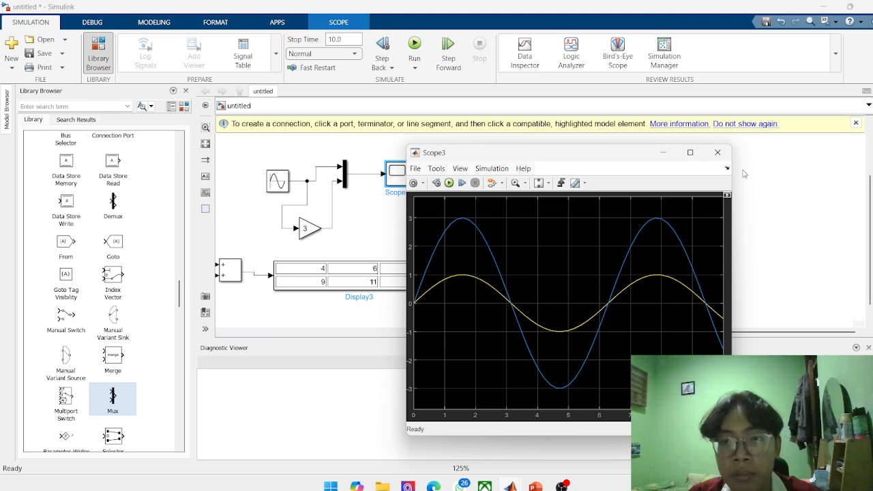
left_click(718, 152)
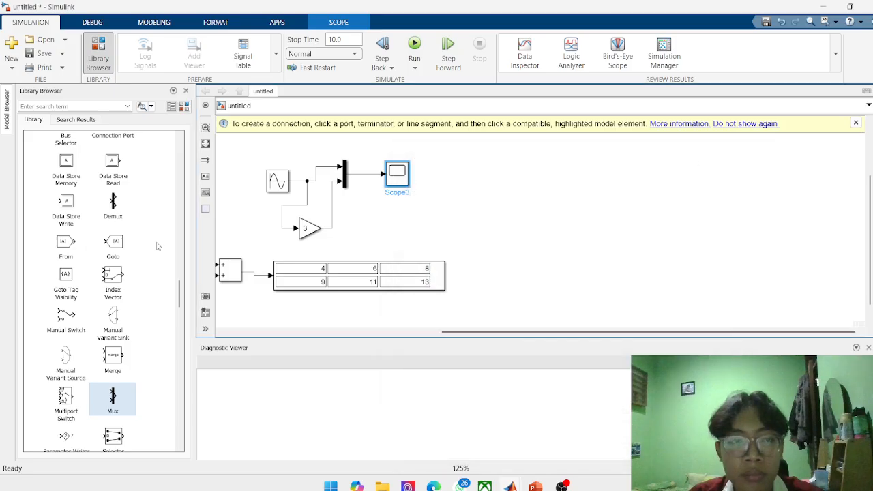
Add a Demux block from the Signal Routing library to the empty canvas area beyond the Mux's Scope.
left_click(119, 209)
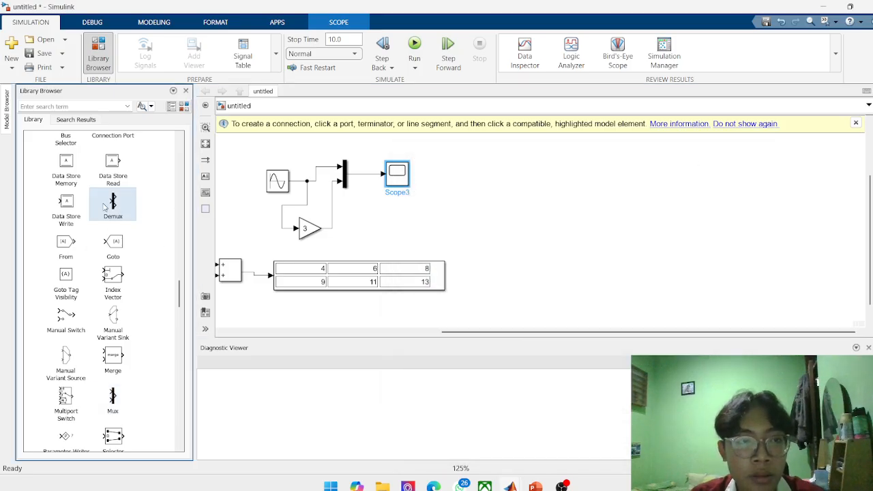
left_click_drag(114, 209, 488, 197)
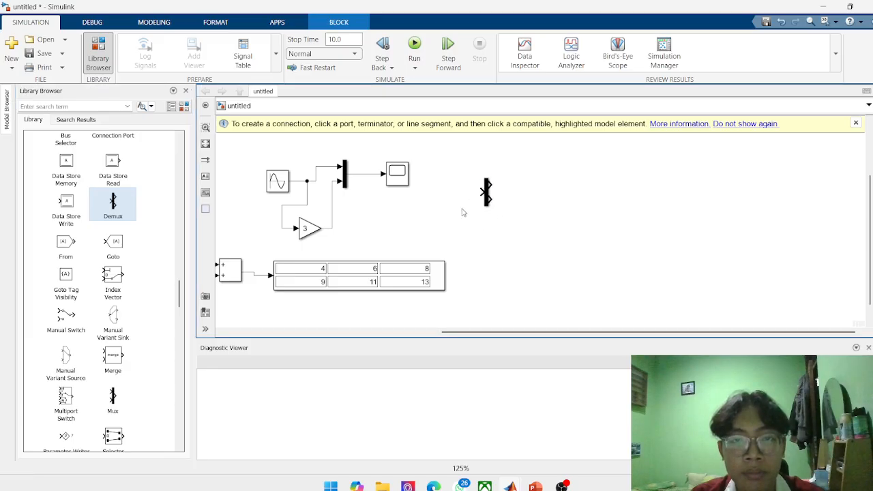
left_click(453, 235)
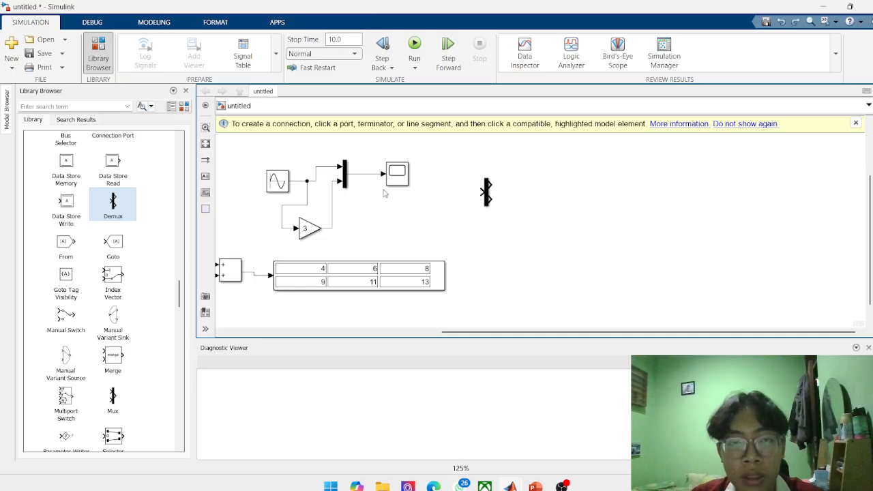
Switch to the Canva presentation, read slide 9 on Mux, Demux and Bus Creator, and return to Simulink.
left_click(432, 486)
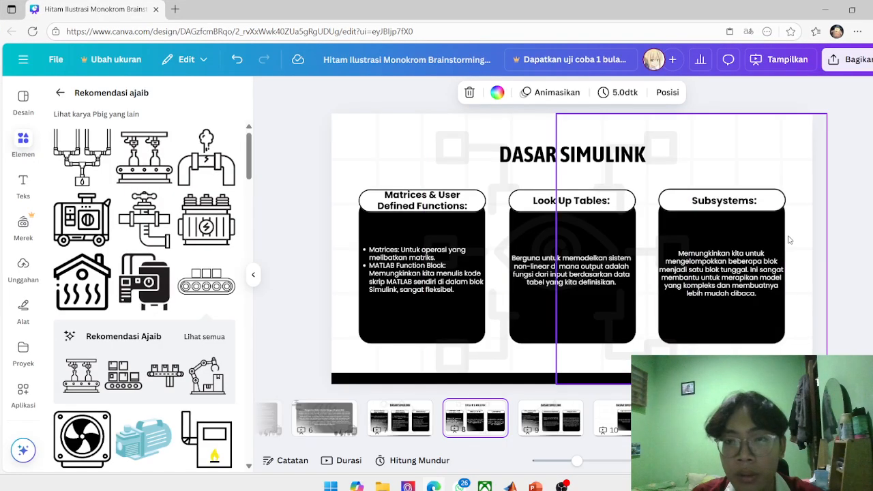
left_click(551, 418)
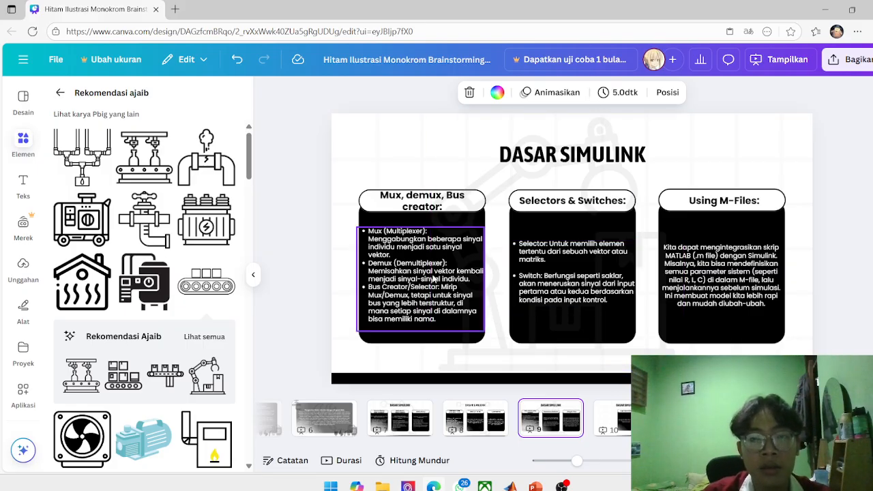
left_click(825, 10)
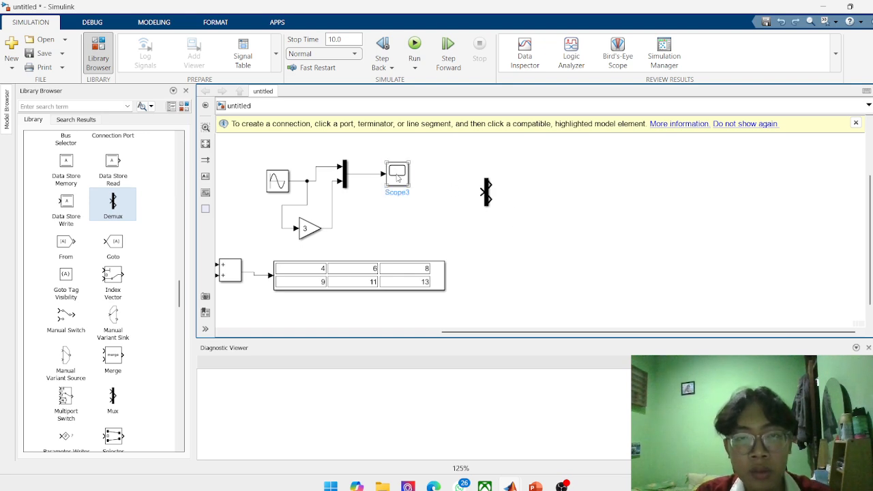
Move the Mux's Scope block up to make room for a branch line toward the Demux.
left_click_drag(400, 176, 415, 144)
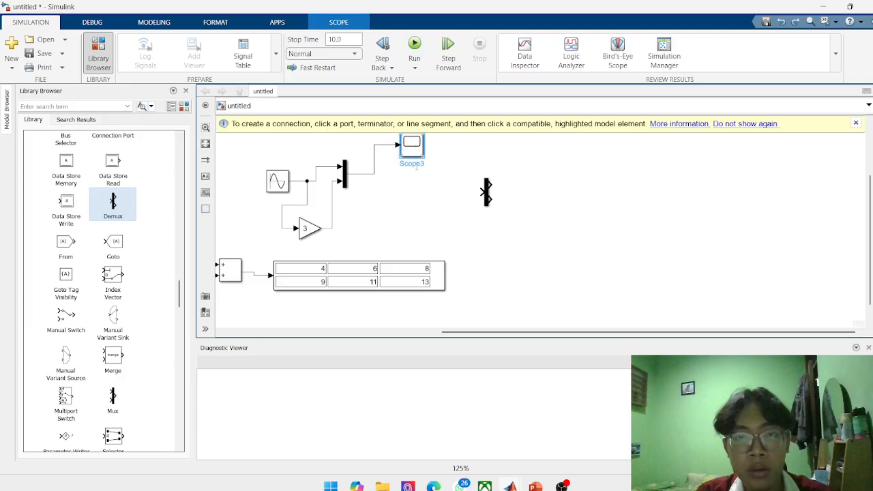
left_click_drag(481, 191, 376, 176)
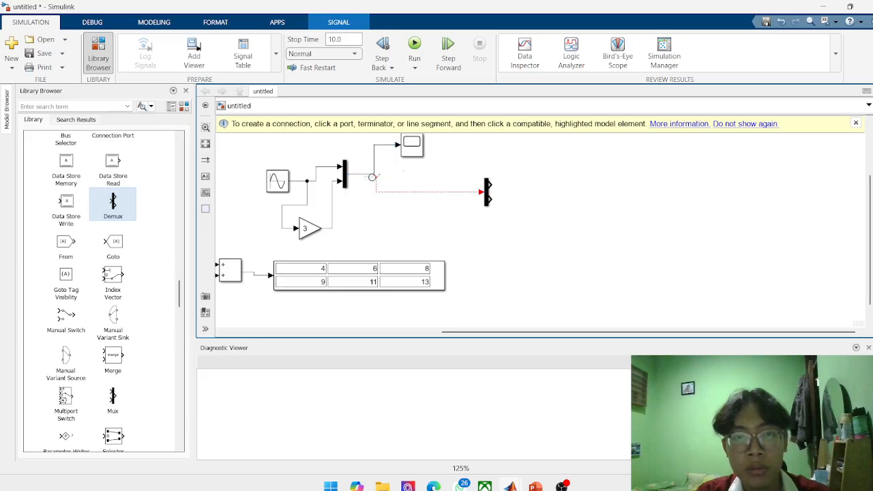
double_click(372, 174)
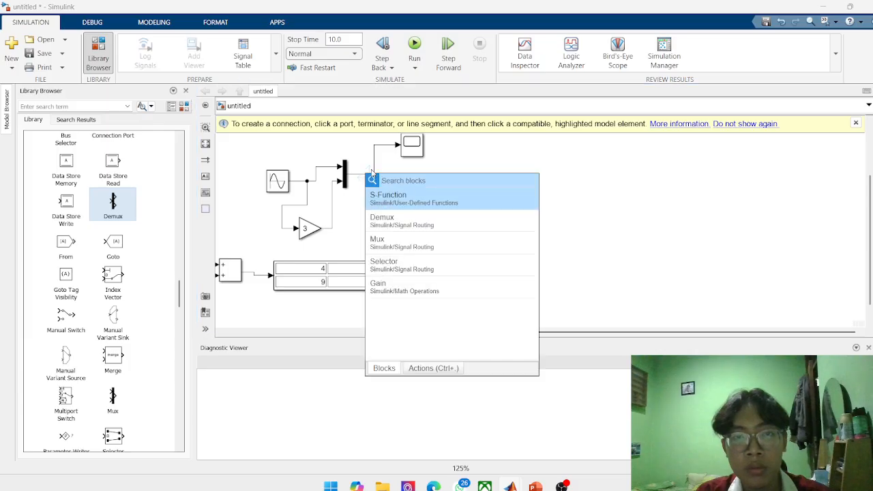
left_click(369, 169)
left_click(371, 169)
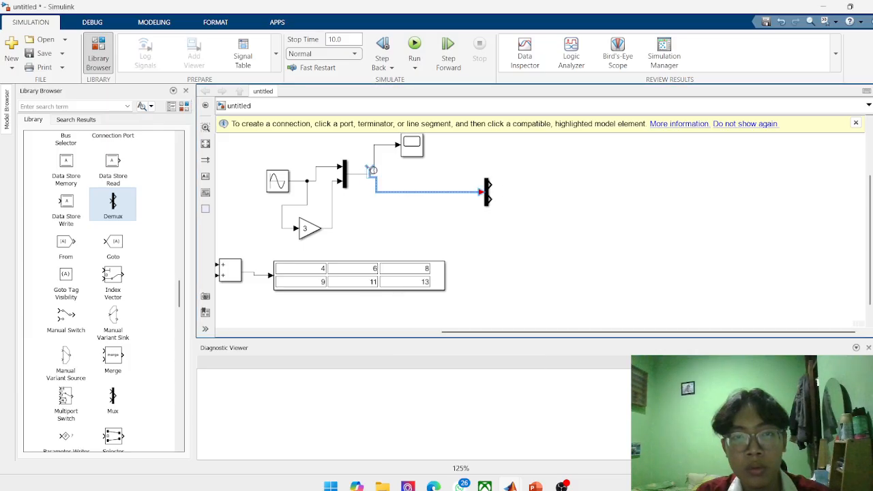
left_click(409, 193)
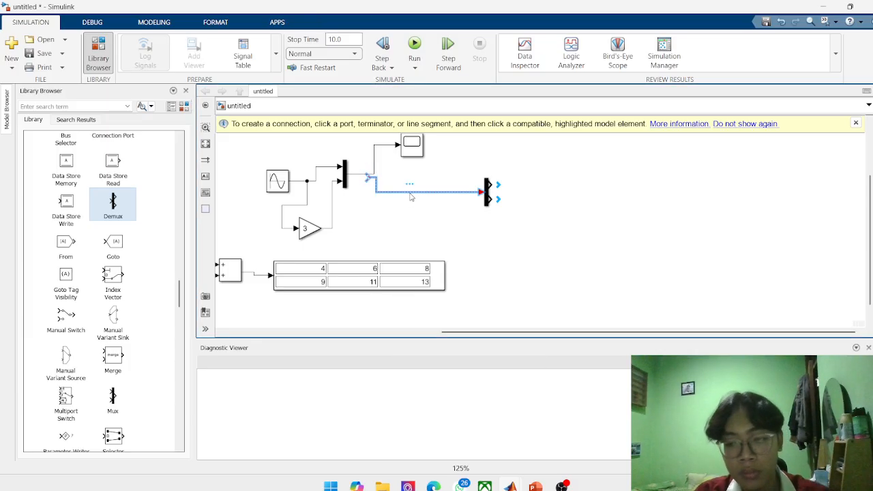
key("Delete")
Branch the Mux output line to the Demux input, and place two copies of the Scope beyond the Demux, one above the other.
left_click_drag(481, 192, 374, 176)
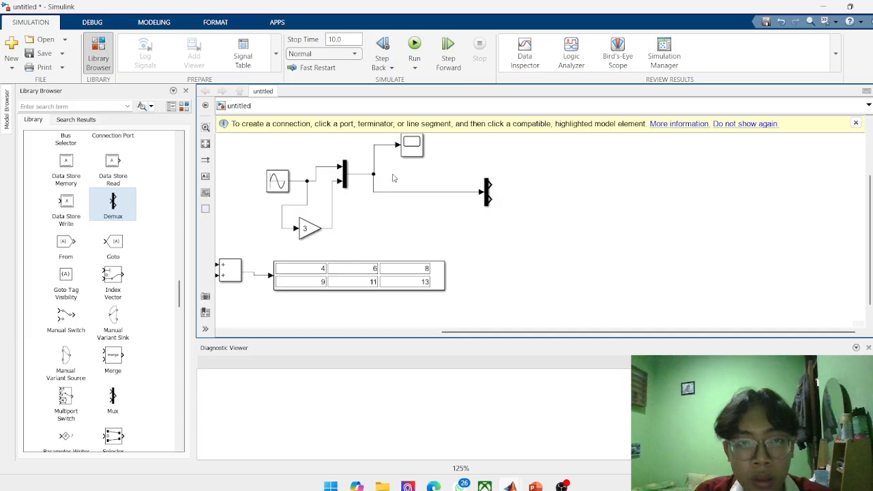
right_click(418, 154)
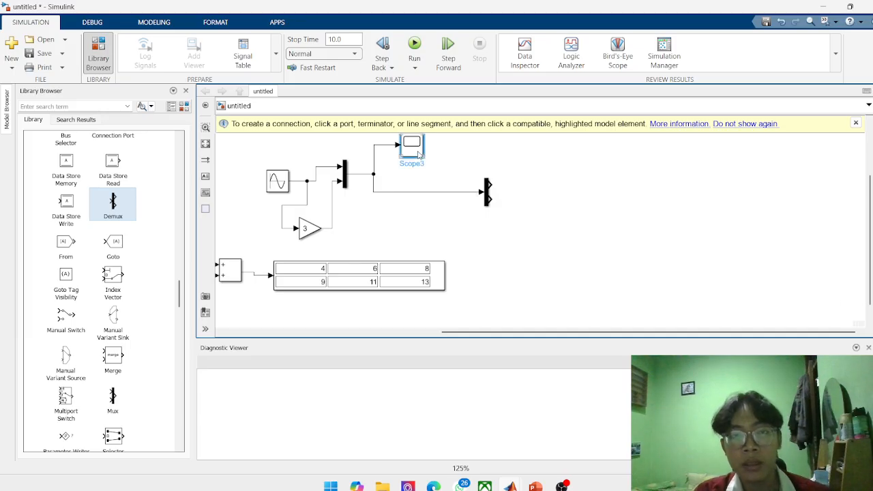
left_click(443, 187)
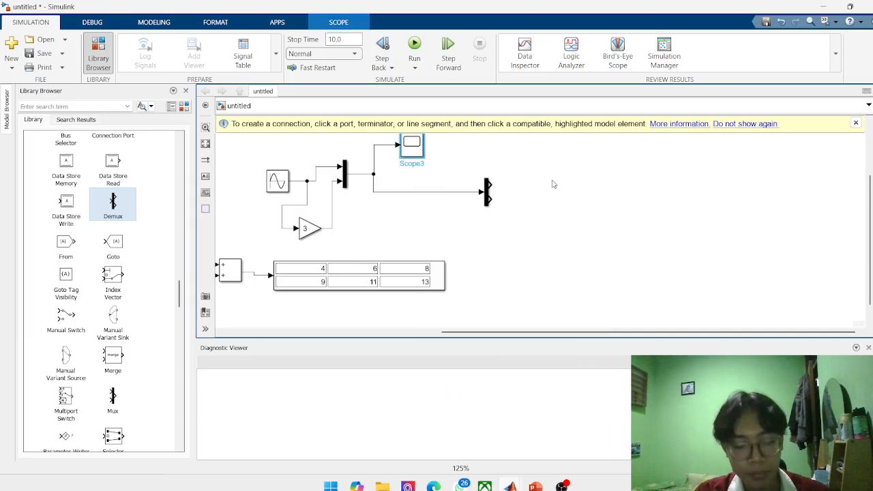
key("ctrl+v")
left_click_drag(431, 164, 587, 153)
key("ctrl+v")
left_click_drag(443, 179, 581, 236)
Connect the Demux's second output to the lower Scope copy and its first output to the upper one.
left_click_drag(488, 198, 567, 228)
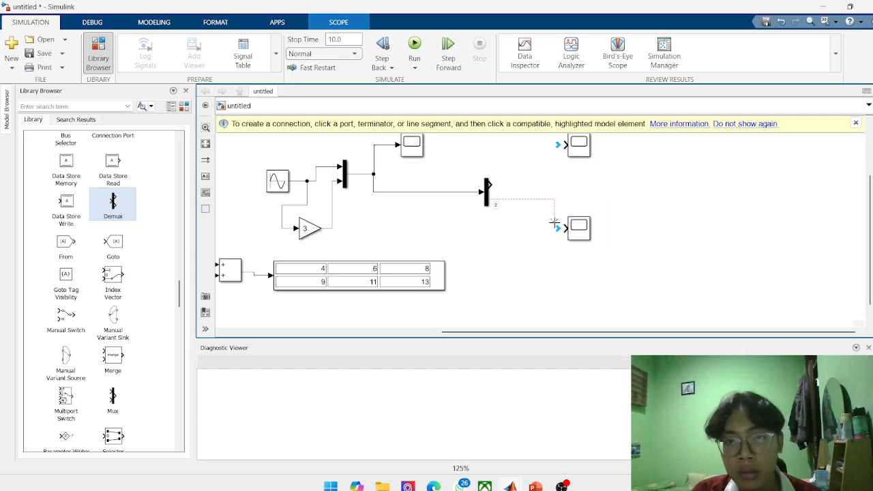
left_click(581, 143)
left_click_drag(493, 185, 575, 146)
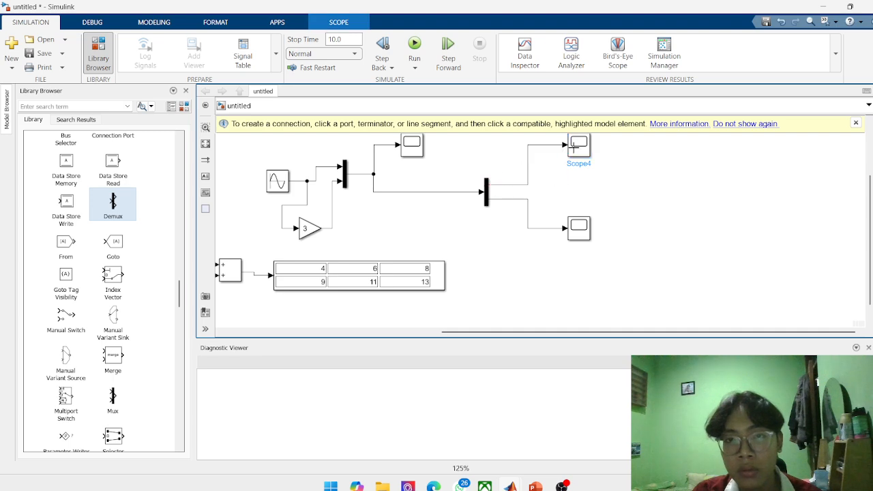
Run the simulation with the Demux connected and check the combined signals in the Mux's Scope.
left_click(414, 46)
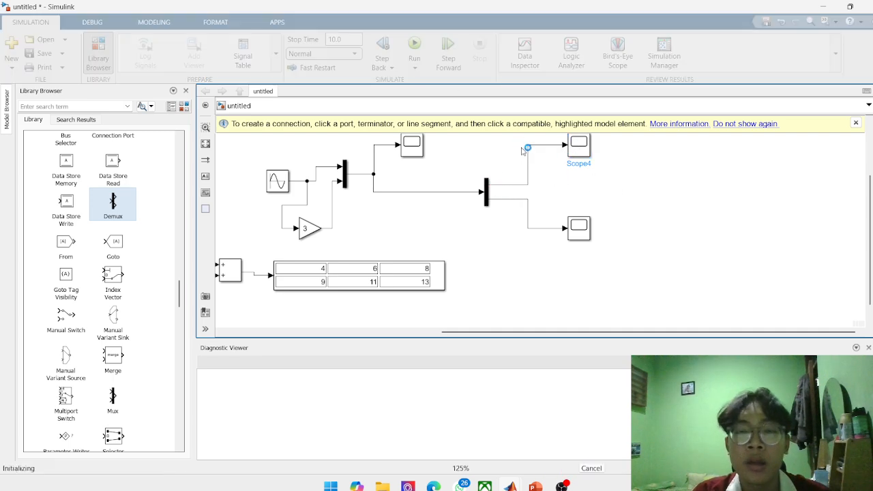
double_click(412, 146)
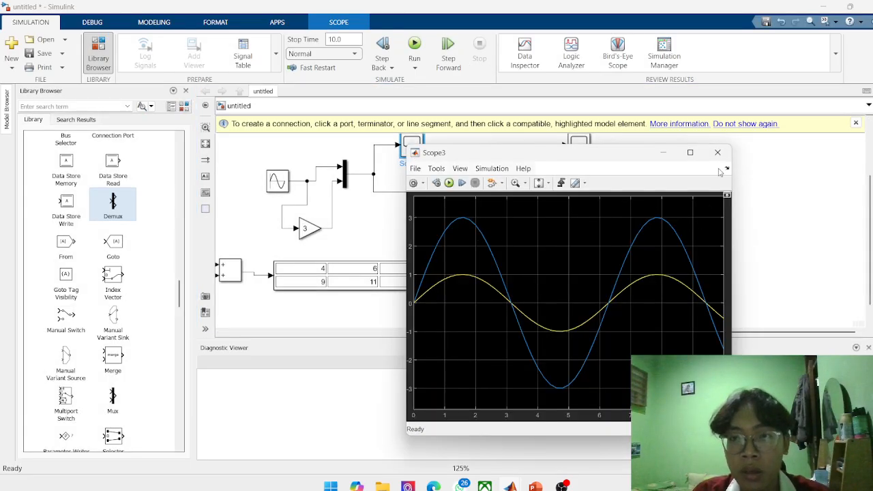
left_click(717, 152)
Check the separated signals in the upper and lower Scopes fed by the Demux.
left_click(582, 157)
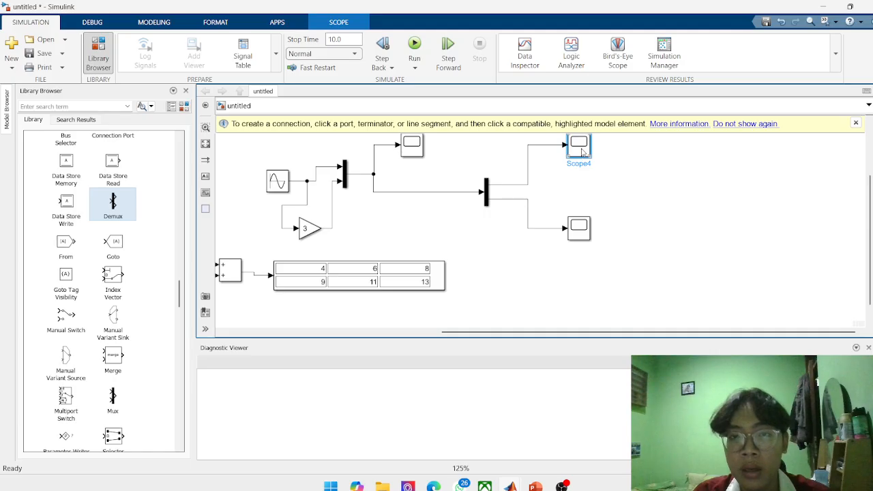
double_click(582, 152)
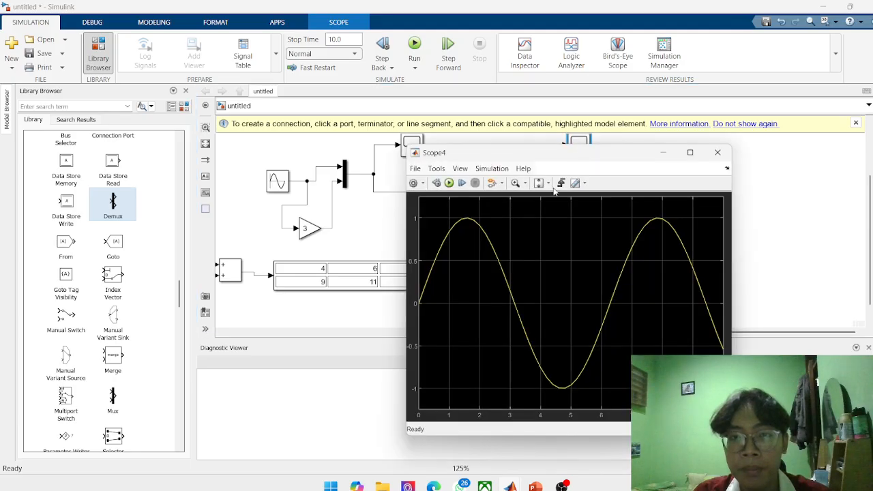
left_click(717, 152)
left_click(575, 235)
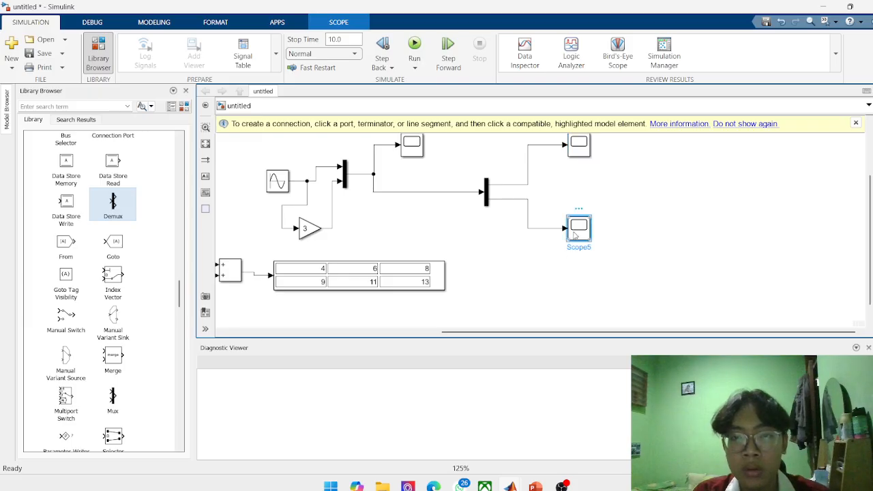
double_click(575, 234)
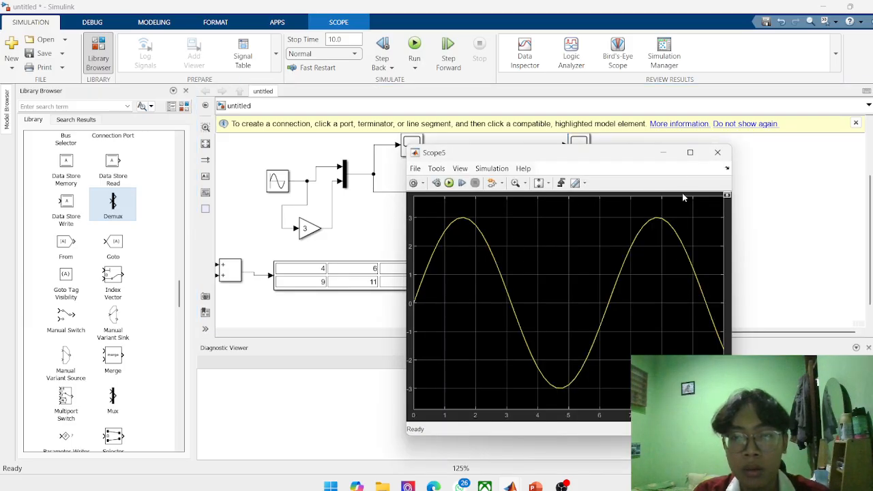
left_click(718, 152)
Review the Bus Creator notes on the Canva slide and look through the Signal Routing blocks in the Simulink library.
scroll(592, 200, "down", 4)
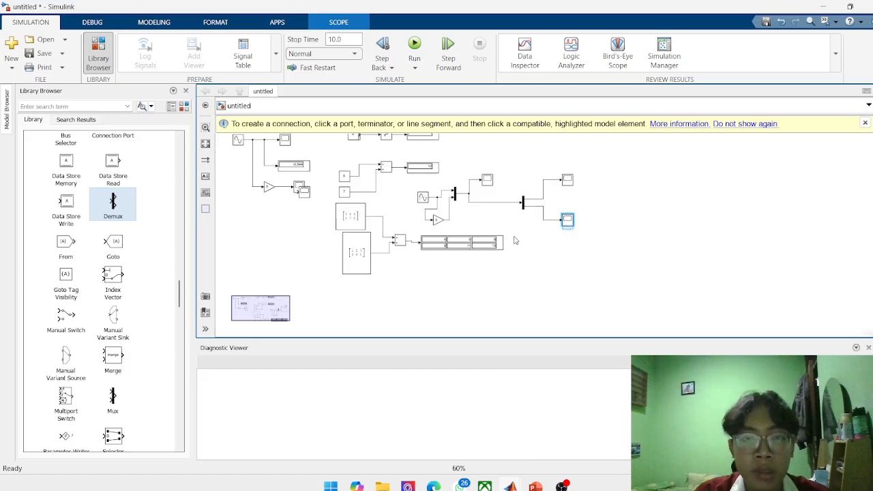
left_click(434, 486)
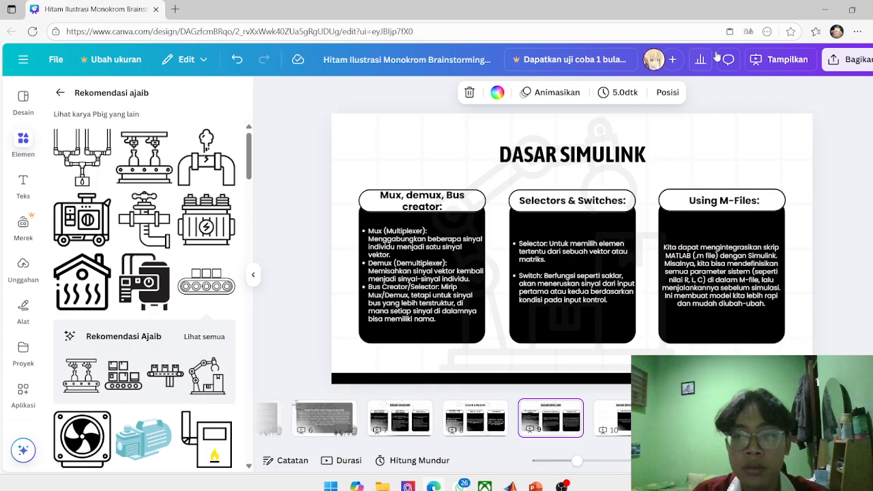
left_click(824, 9)
scroll(109, 307, "down", 10)
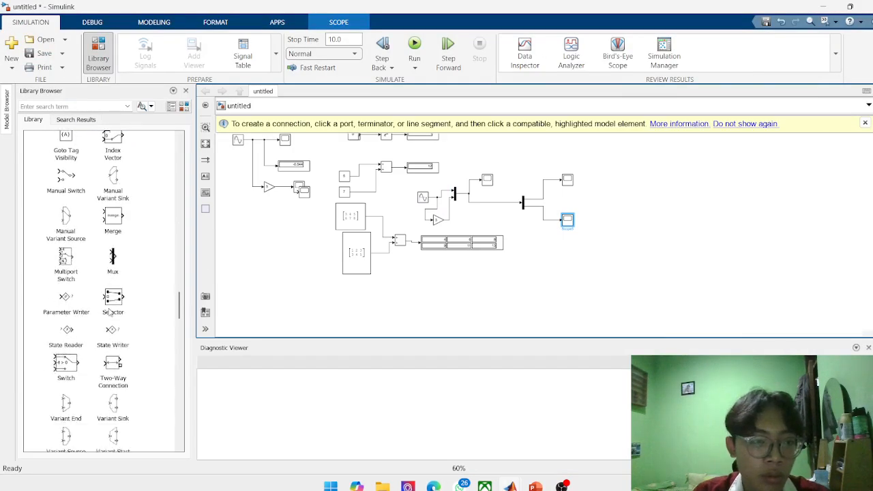
left_click_drag(66, 274, 127, 291)
scroll(82, 269, "up", 10)
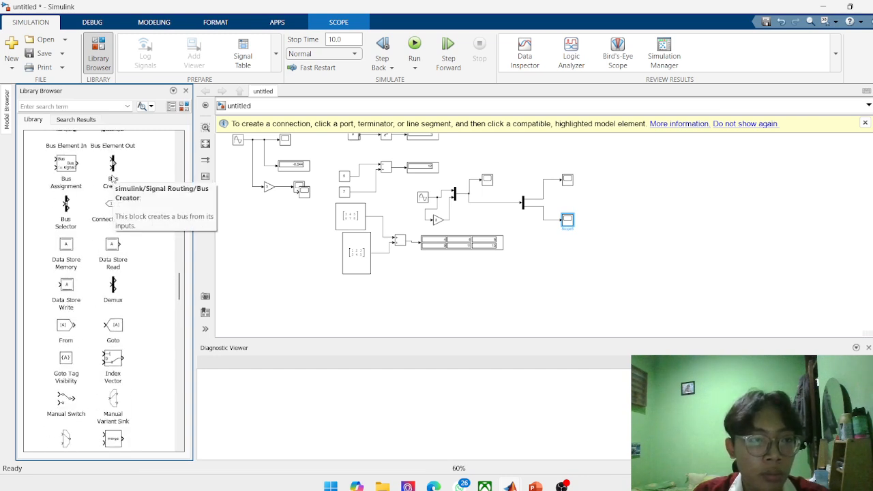
left_click(433, 486)
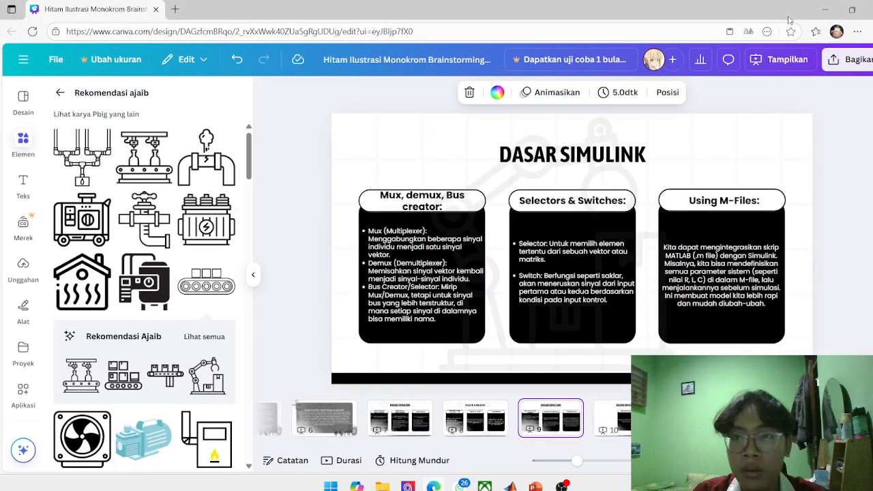
left_click(824, 10)
Add a Bus Creator block to the model beyond the Demux's Scopes.
left_click_drag(113, 163, 590, 208)
scroll(588, 211, "up", 3)
left_click(572, 213)
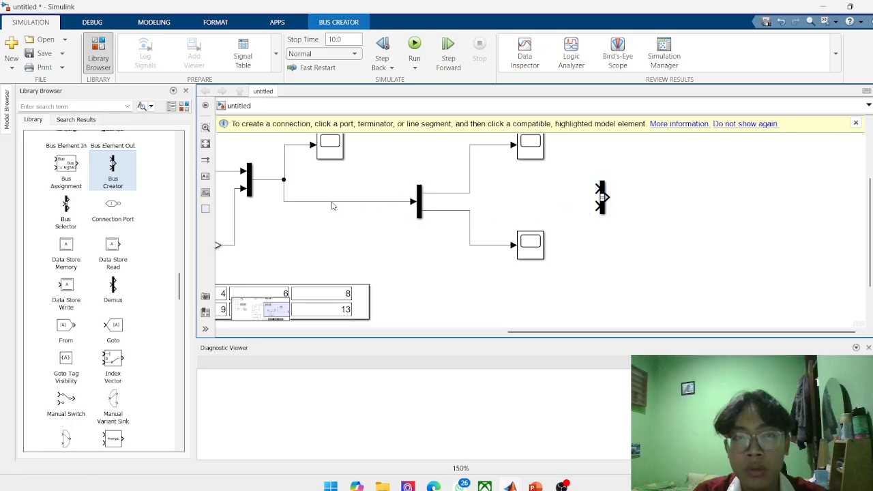
Connect the Bus Creator's first input to the sine wave line at the Mux and its second input to the Gain's output line.
left_click(228, 176)
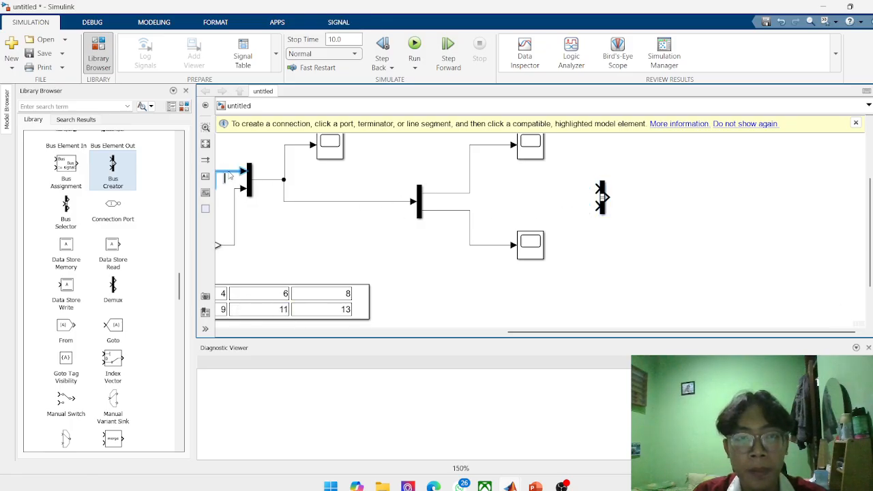
left_click_drag(228, 181, 244, 175)
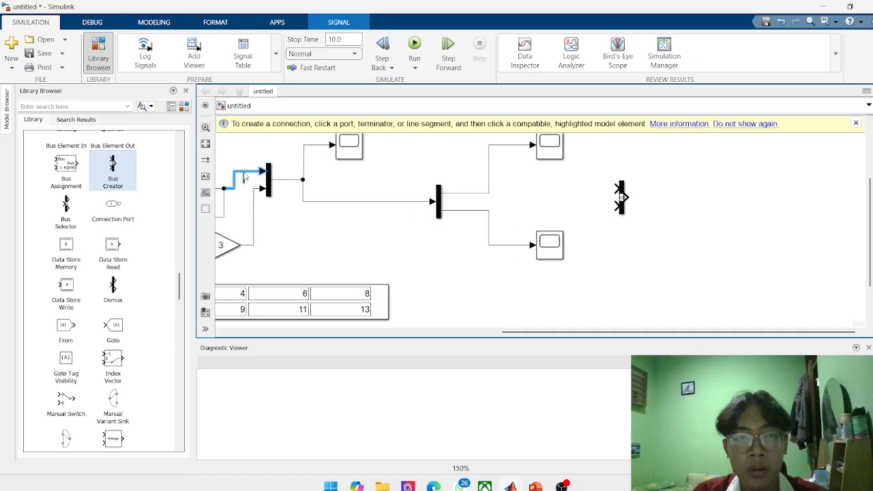
left_click(242, 181)
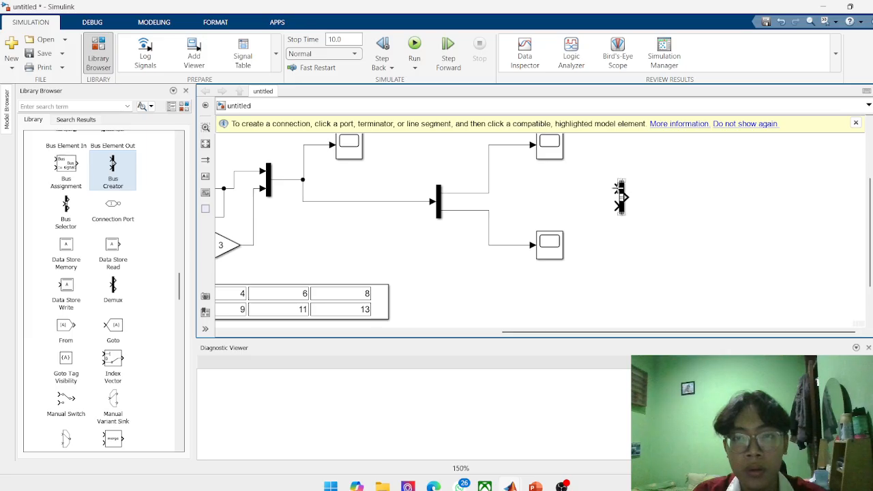
left_click_drag(616, 189, 243, 172)
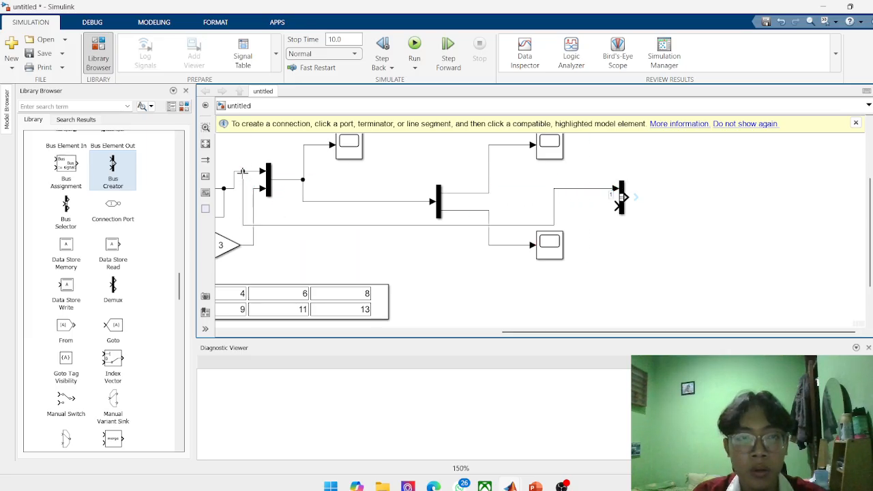
left_click_drag(611, 208, 255, 247)
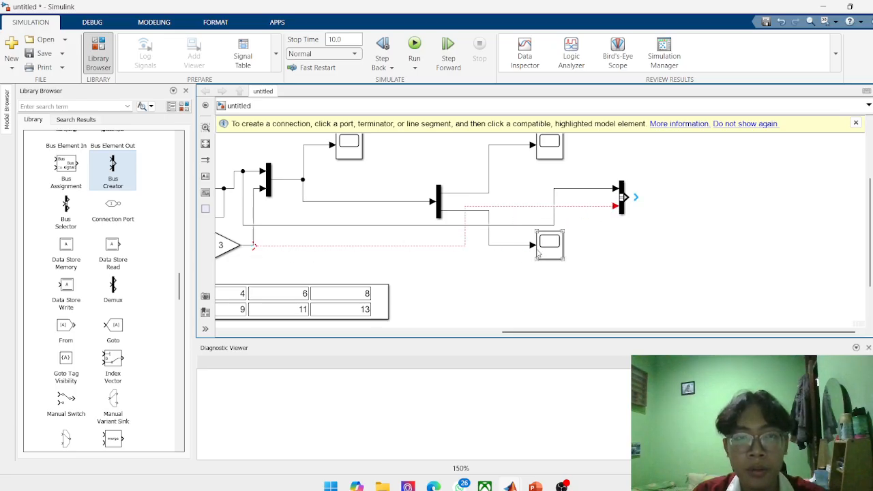
key("ctrl+z")
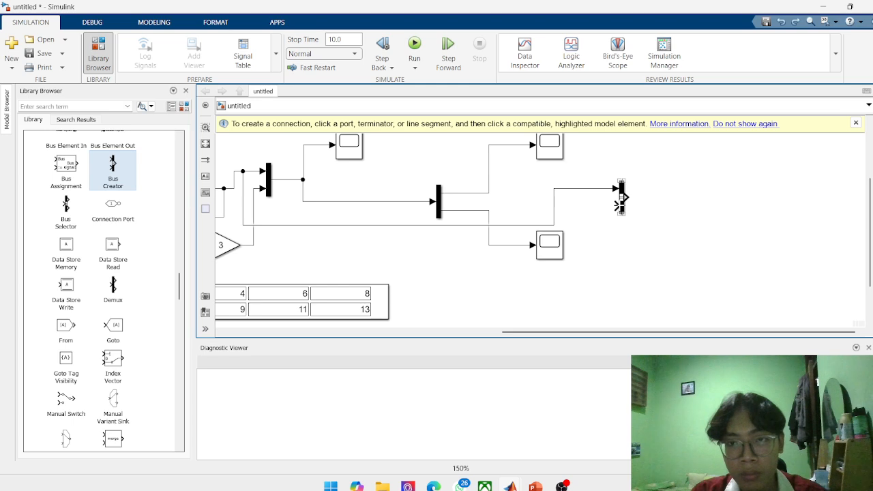
left_click_drag(617, 204, 251, 245)
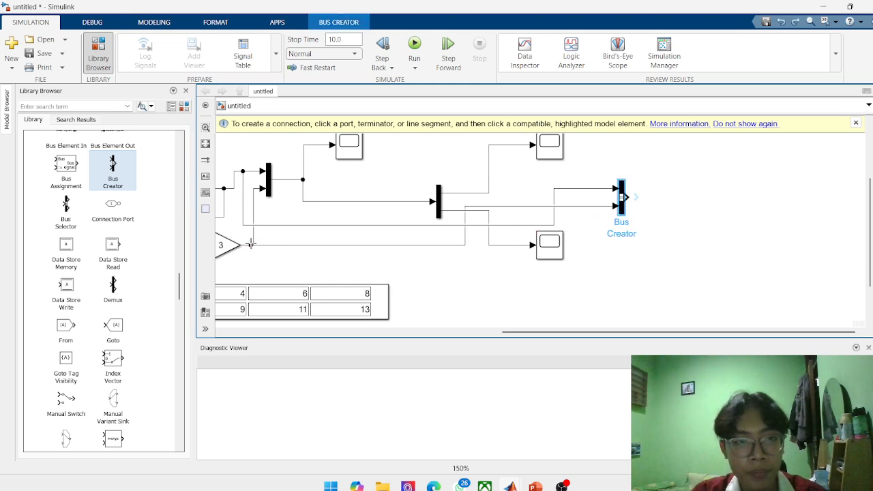
Duplicate the Demux's upper Scope, place the copy beyond the Bus Creator and connect it to the bus output.
right_click(550, 153)
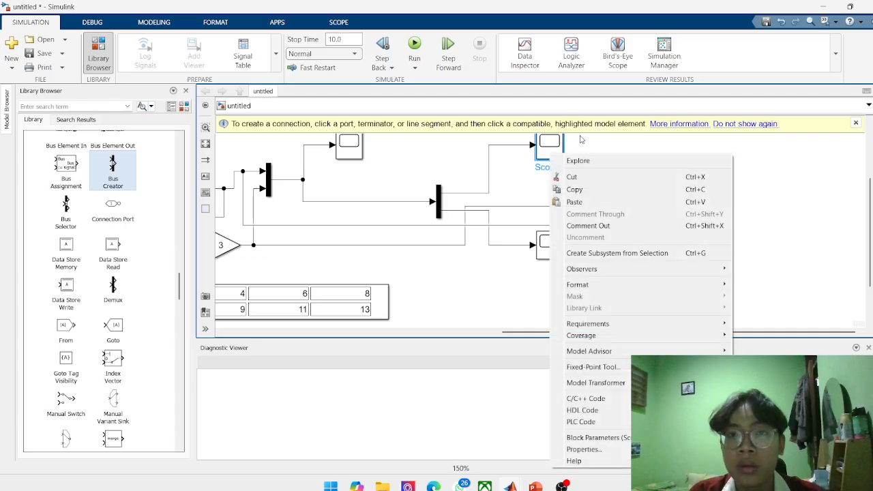
left_click(574, 189)
key("ctrl+v")
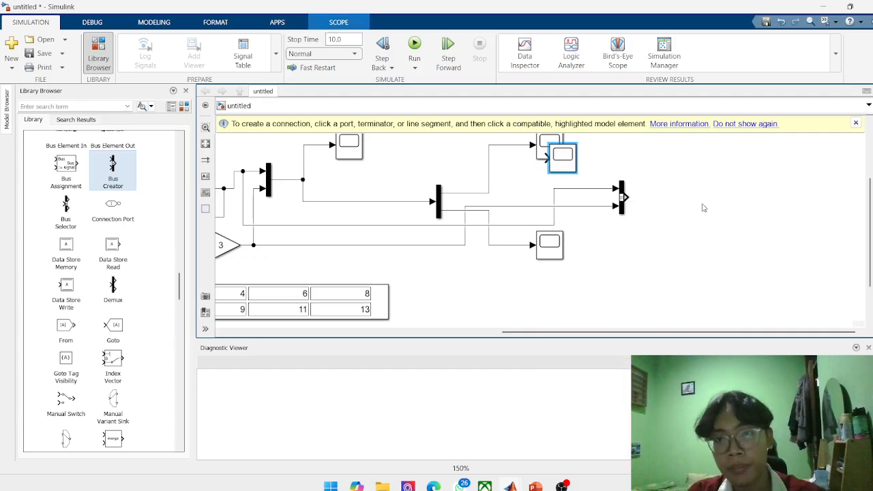
left_click(698, 204)
left_click_drag(545, 157, 702, 196)
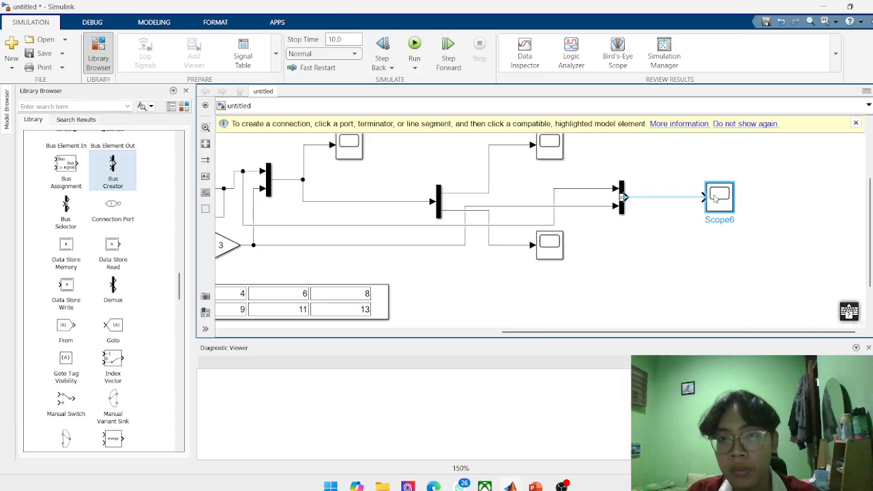
Run the simulation and check the combined signals in the Bus Creator's Scope.
key("ctrl+t")
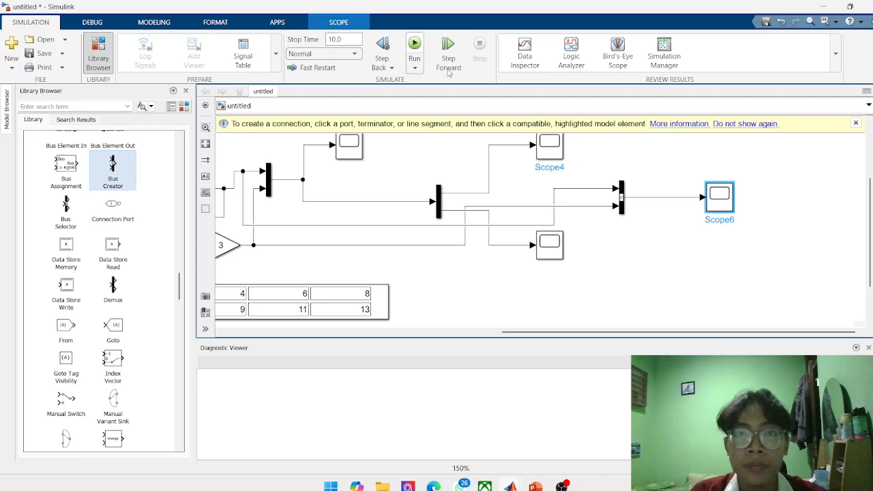
scroll(621, 249, "down", 3)
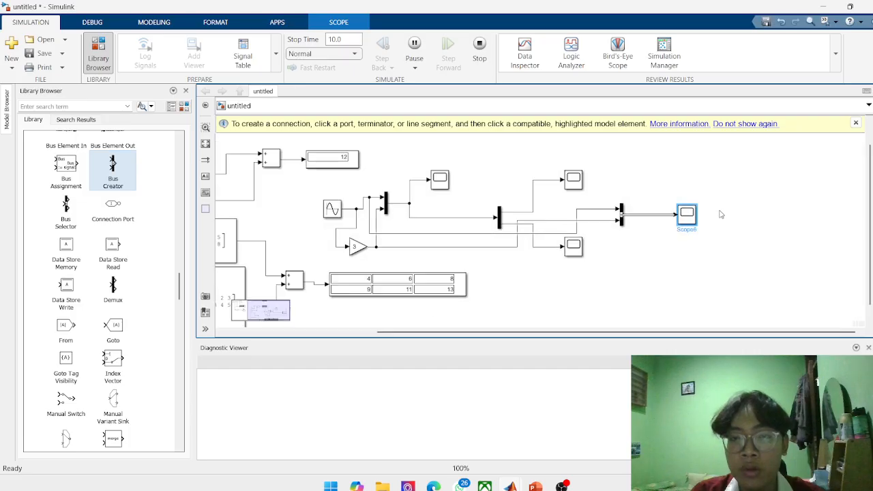
double_click(689, 216)
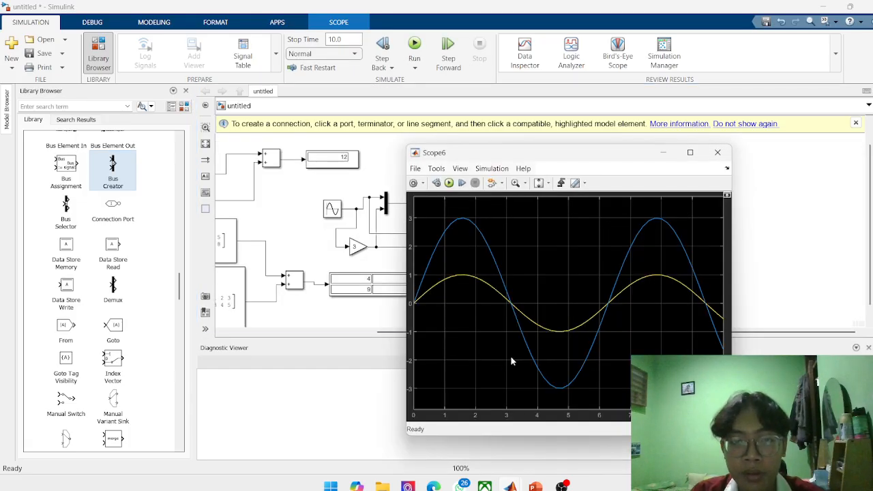
left_click_drag(524, 147, 582, 178)
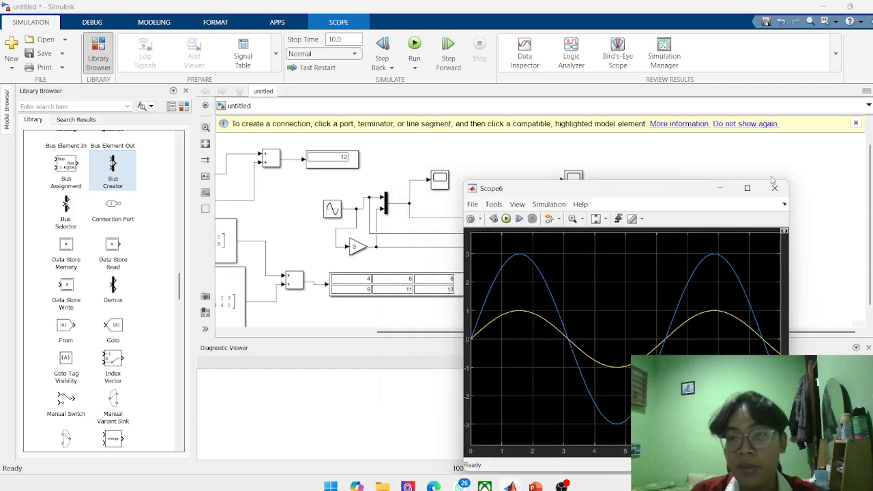
left_click(776, 183)
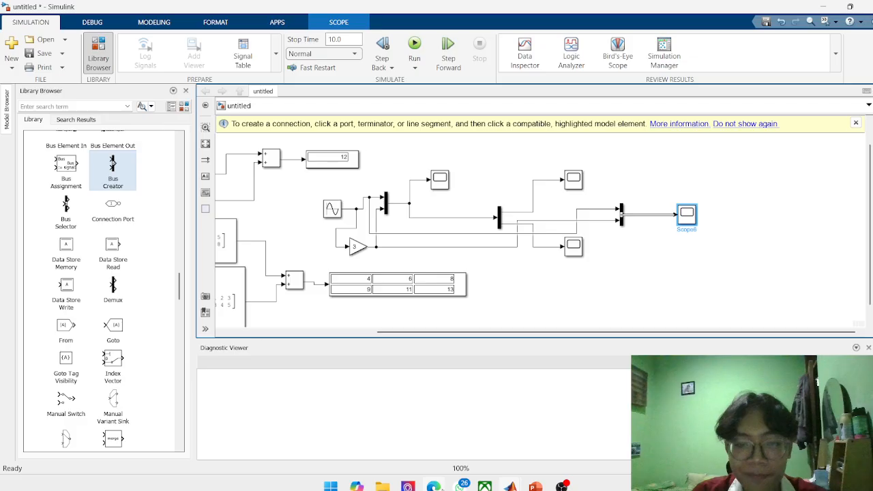
Switch to the Canva presentation and read the Selectors & Switches section of slide 9.
left_click(438, 487)
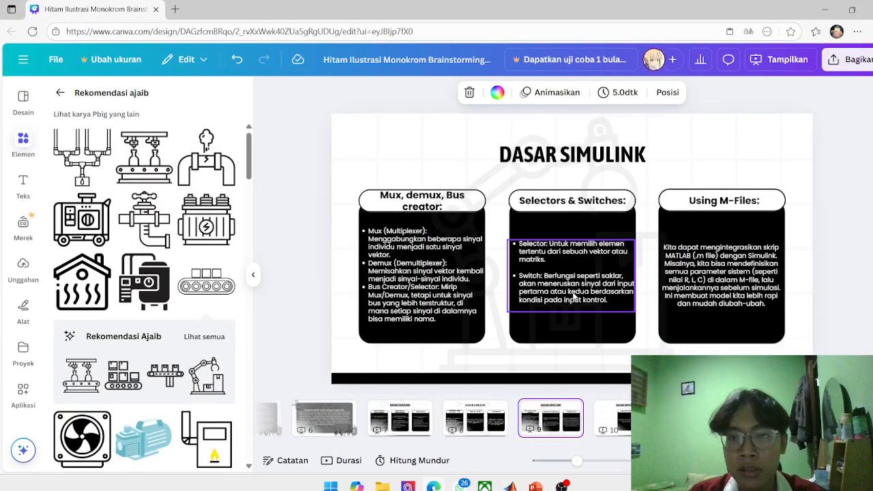
left_click(604, 431)
left_click(551, 420)
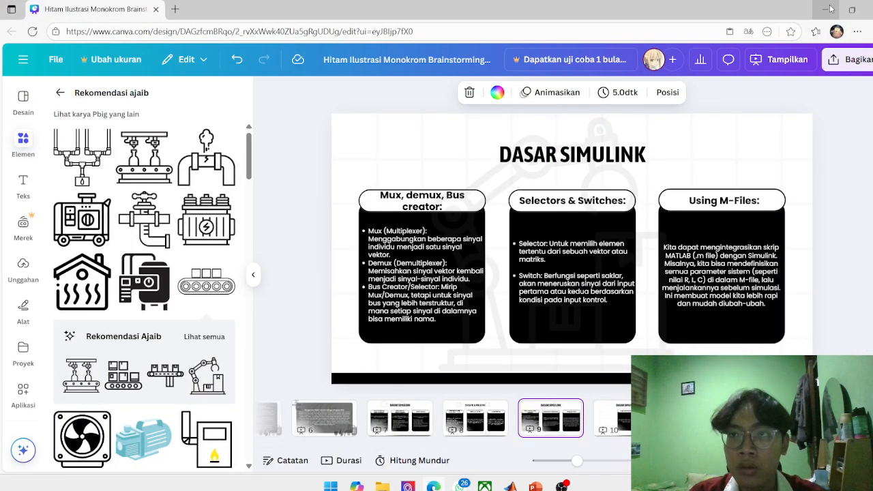
left_click(824, 9)
Search the Simulink block library for "switch" and add a Switch block below the Bus Creator.
scroll(112, 274, "down", 3)
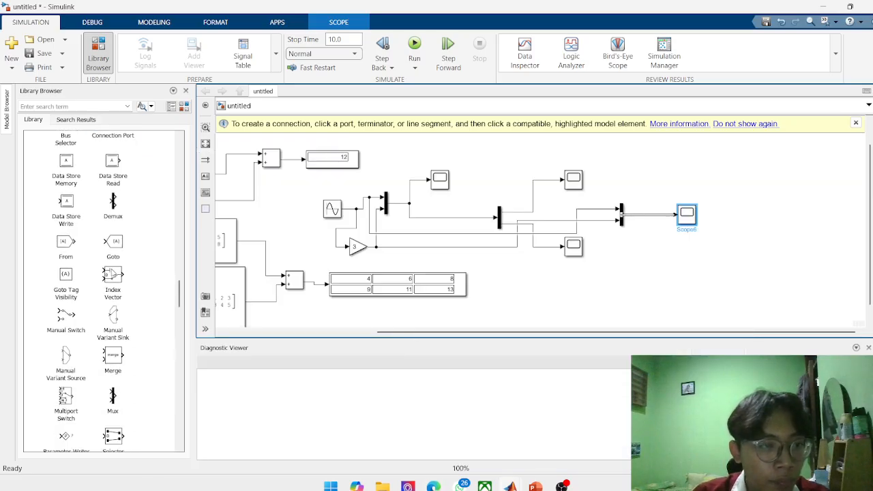
scroll(111, 274, "up", 10)
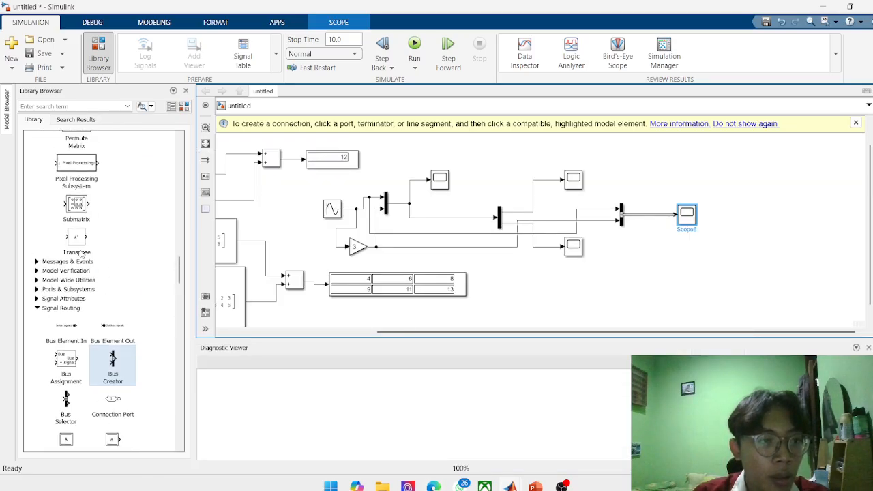
scroll(80, 253, "up", 5)
left_click(109, 110)
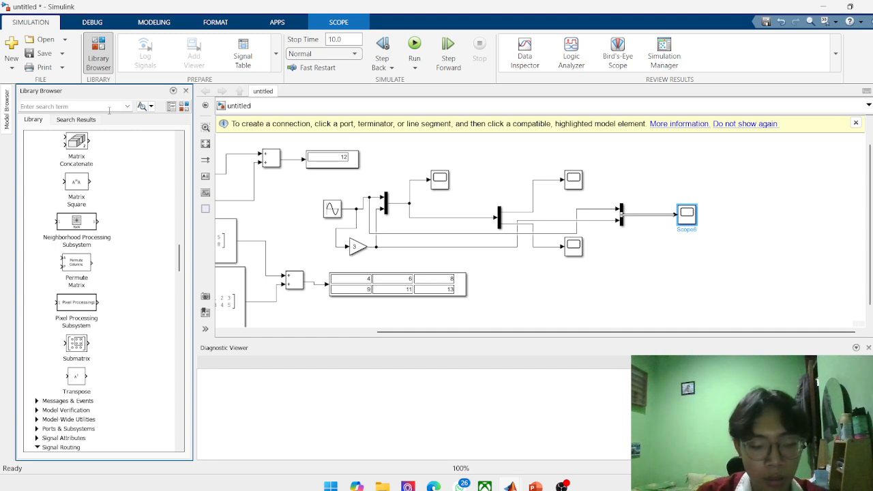
type("switch")
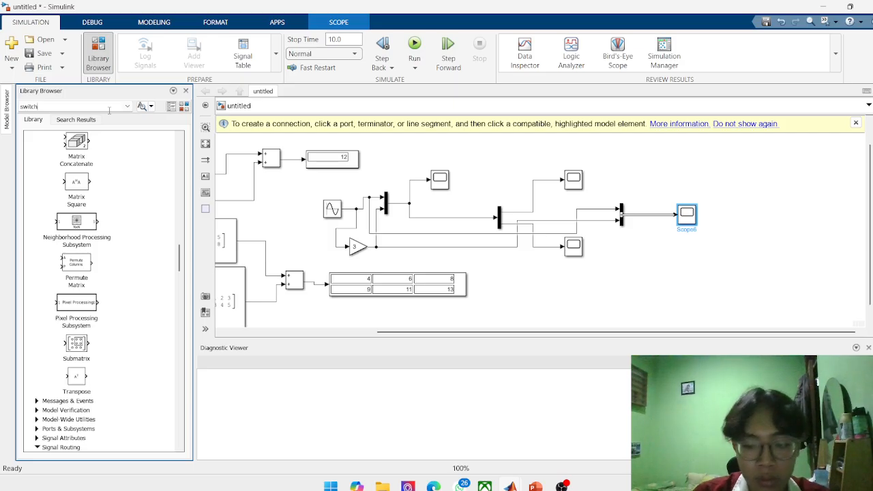
key("Return")
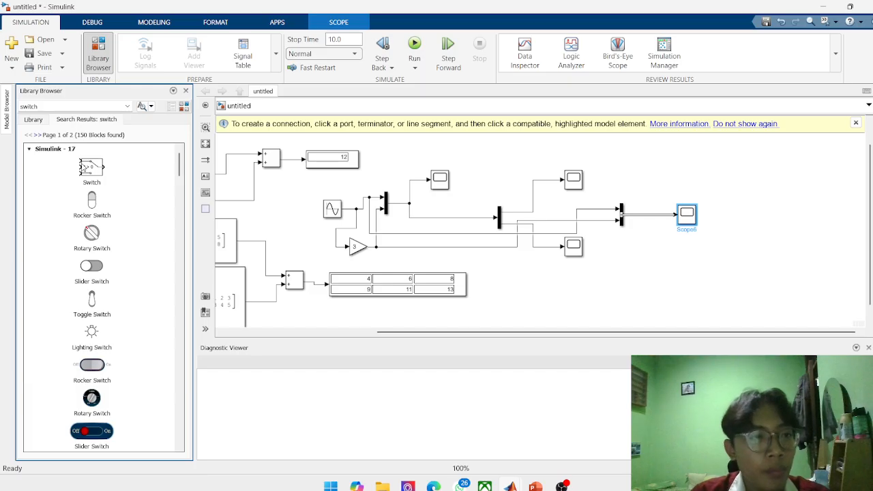
double_click(95, 172)
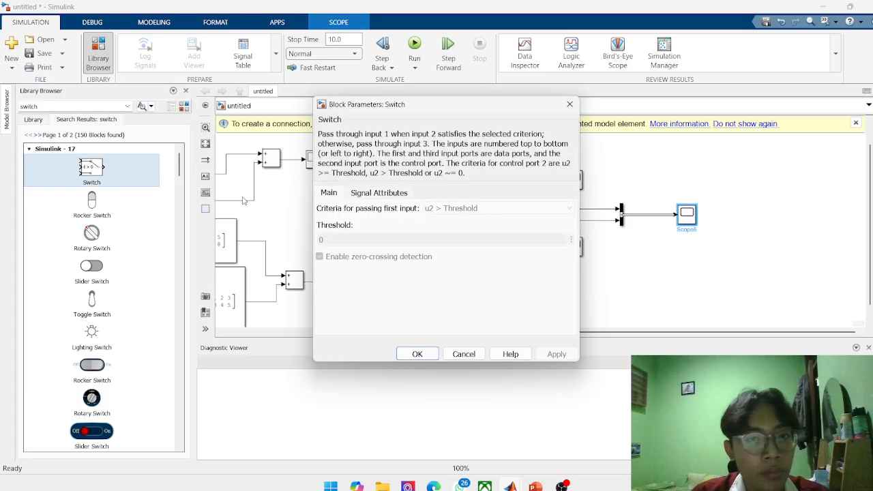
left_click(569, 104)
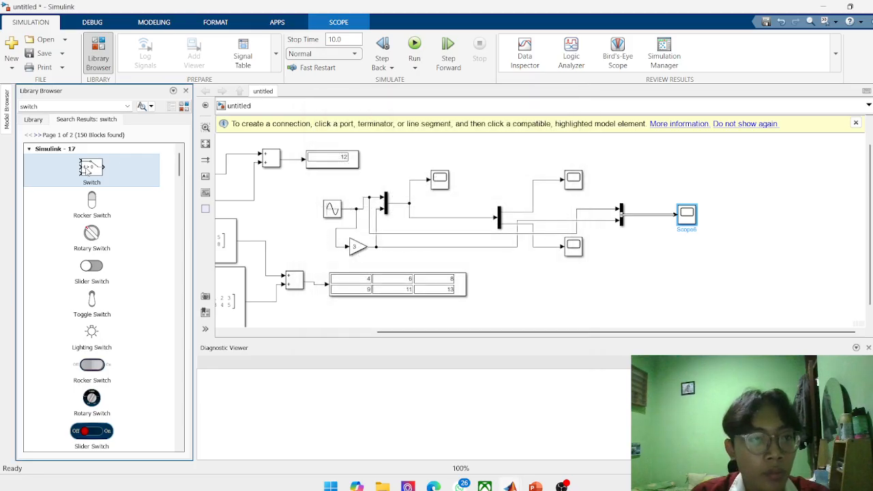
left_click_drag(86, 170, 609, 298)
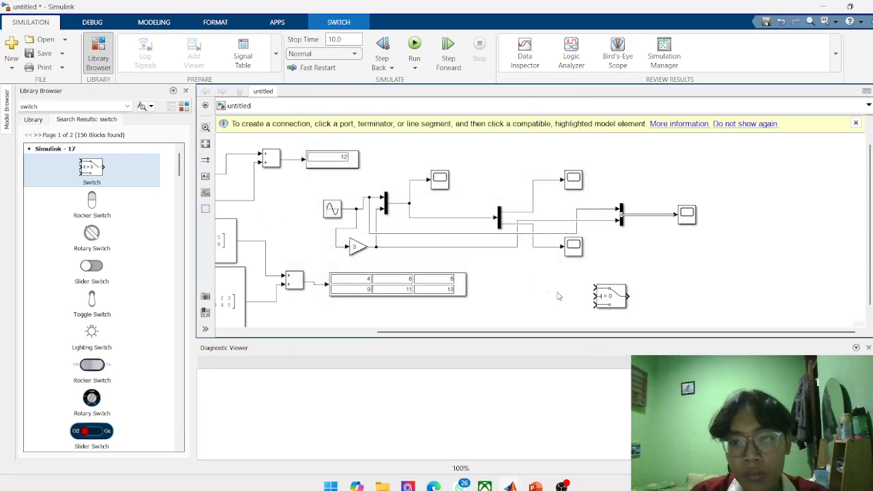
Open the Switch block's parameters and set its threshold to 1.
double_click(604, 298)
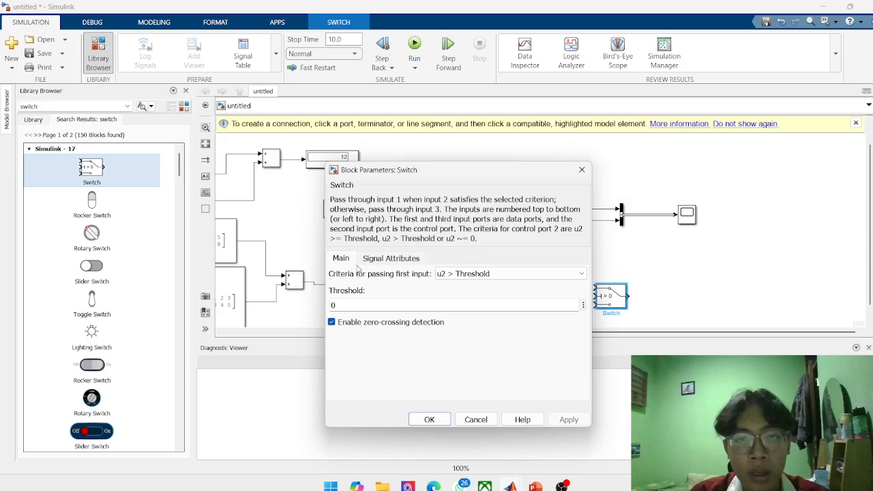
left_click(582, 169)
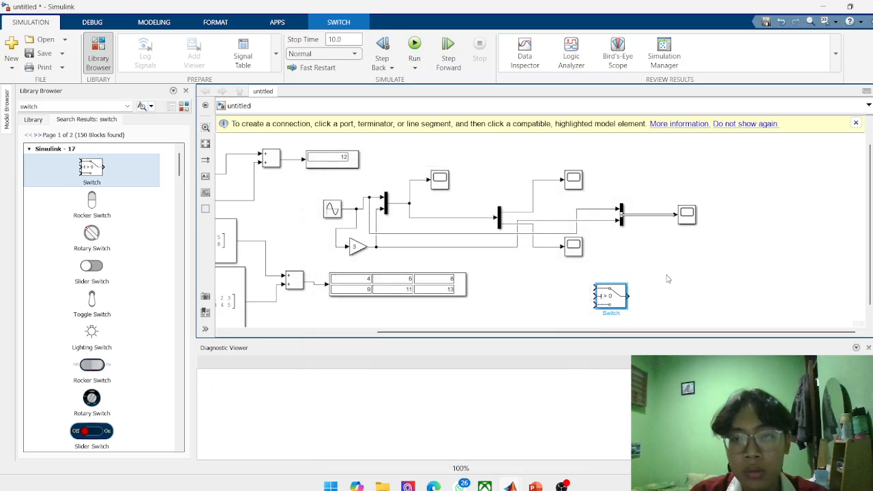
scroll(666, 277, "down", 3)
scroll(665, 280, "up", 5)
scroll(573, 287, "down", 3)
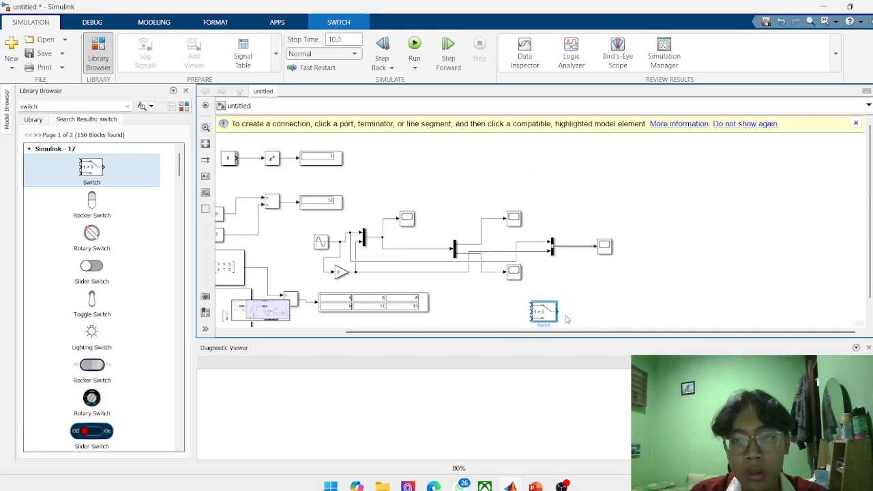
scroll(568, 321, "up", 6)
double_click(481, 306)
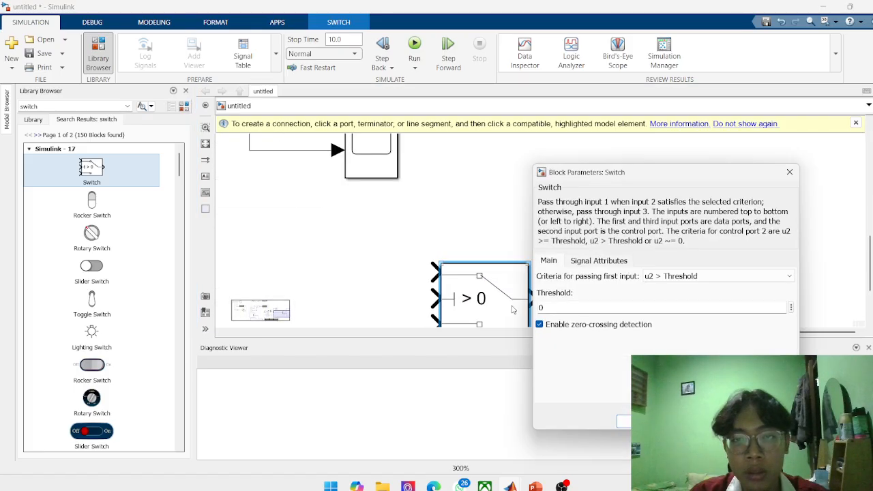
double_click(607, 309)
type("1")
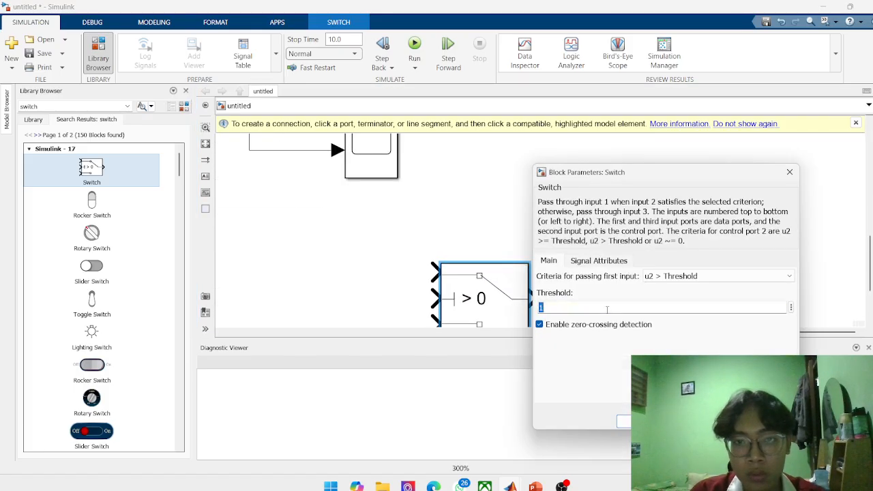
key("Return")
scroll(600, 304, "down", 1)
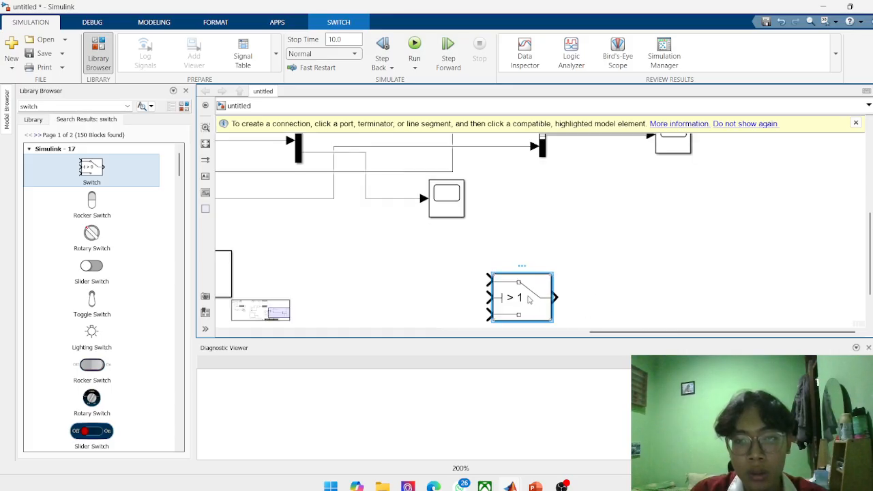
Set the Switch block's threshold back to 0.
double_click(529, 301)
key("BackSpace")
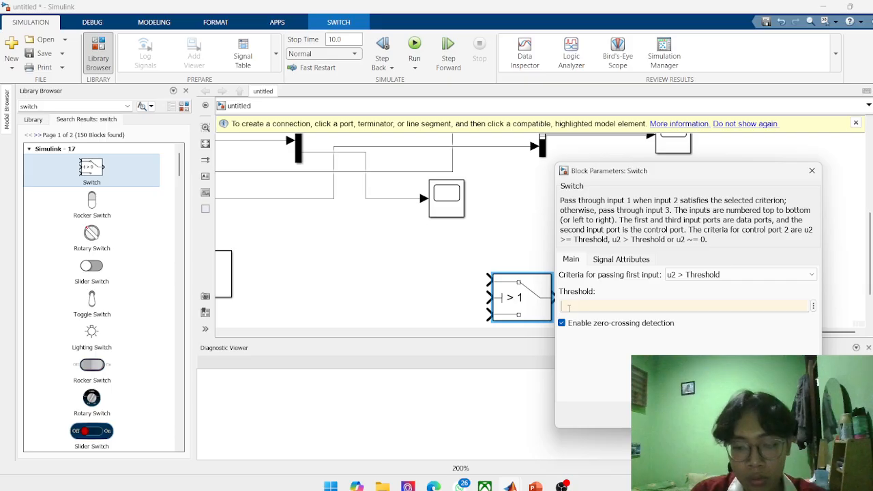
type("0")
key("Return")
scroll(570, 313, "down", 3)
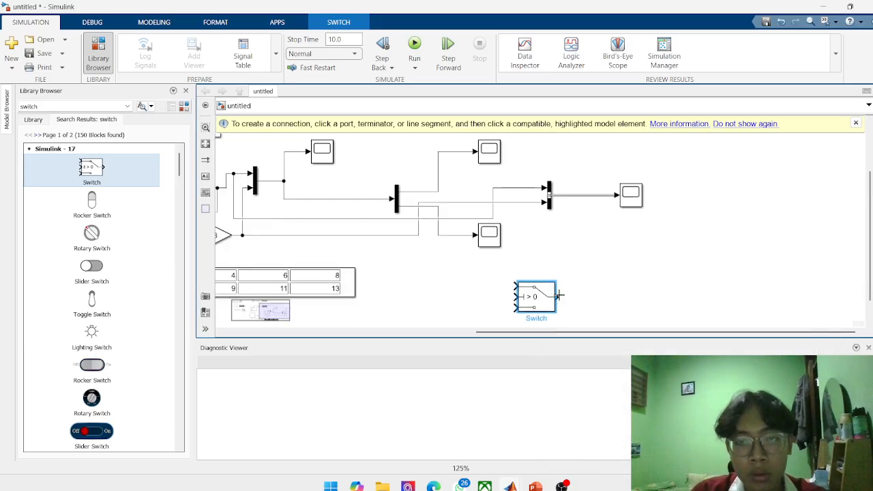
Duplicate the Sine Wave that feeds the Mux and place the copy below and before the Switch block.
scroll(283, 248, "down", 2)
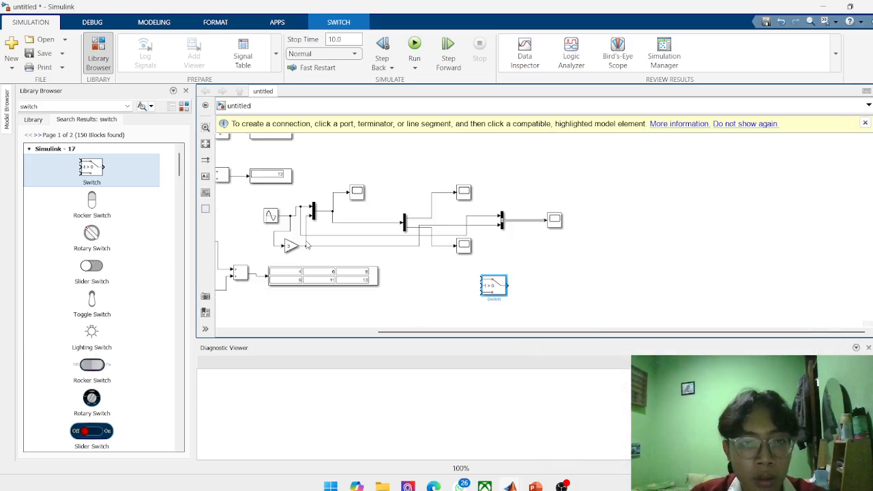
scroll(310, 261, "up", 3)
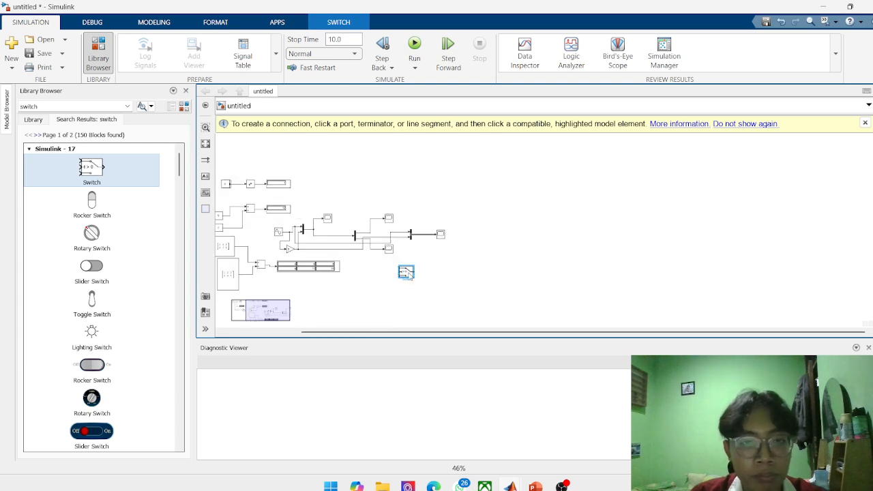
left_click(417, 265)
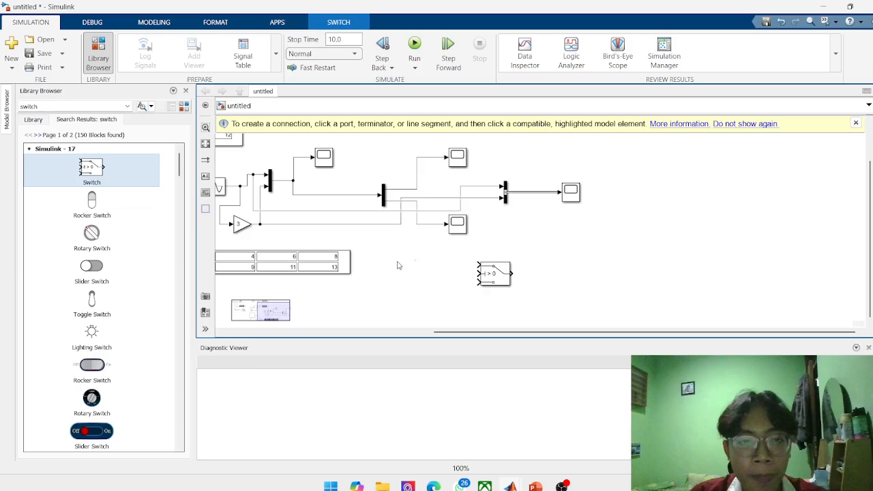
scroll(235, 199, "down", 2)
right_click(221, 191)
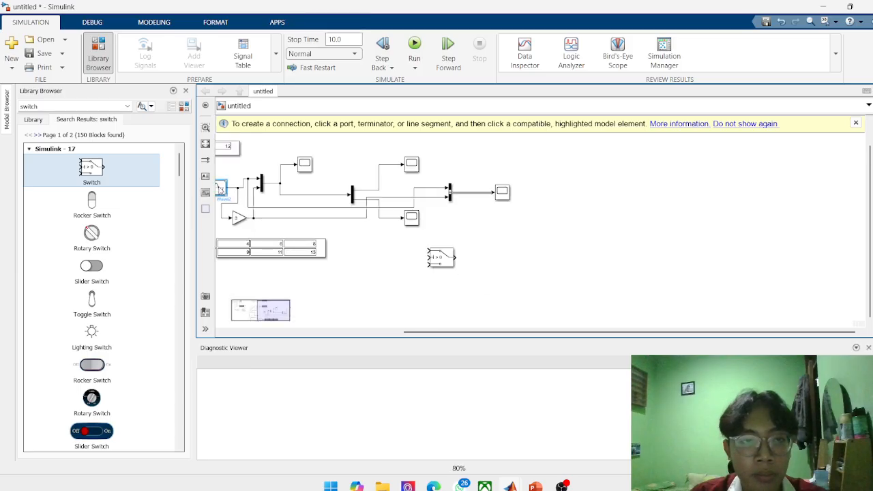
left_click(269, 39)
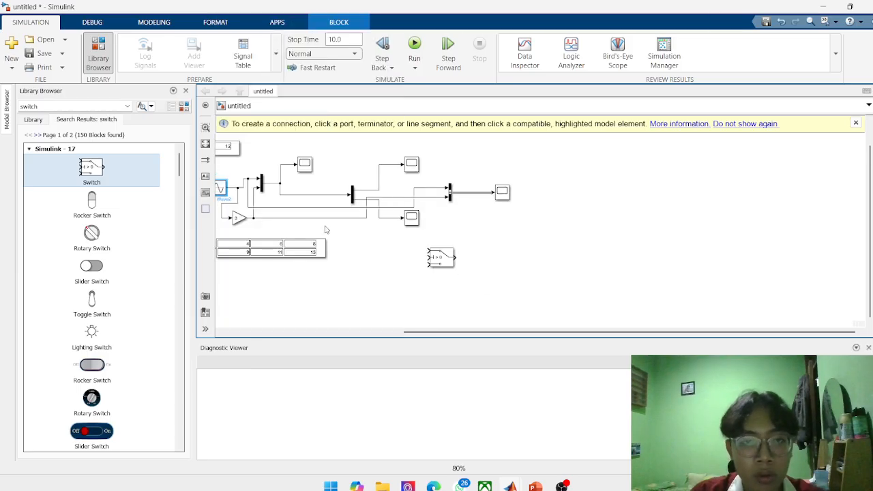
key("ctrl+v")
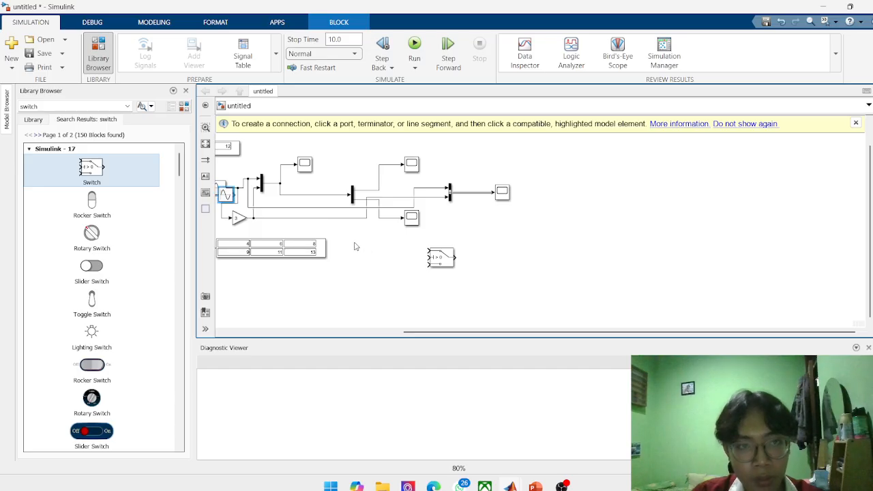
left_click_drag(227, 195, 347, 288)
left_click(331, 292)
Place three stacked copies of the Gain block between the copied Sine Wave and the Switch, moving the Sine Wave farther away to make room.
left_click(235, 218)
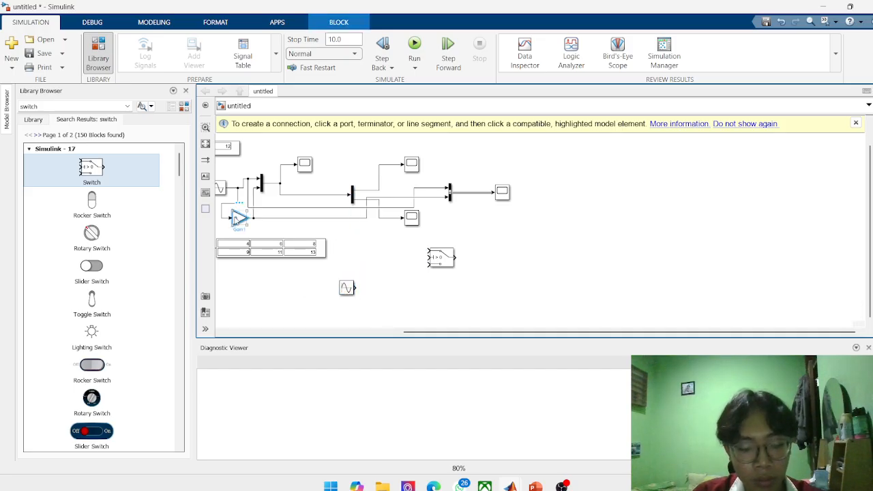
key("ctrl+v")
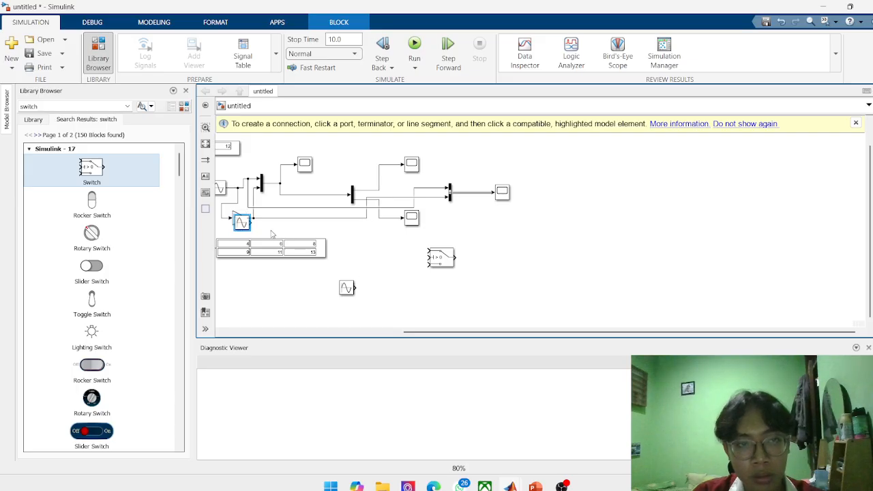
key("Delete")
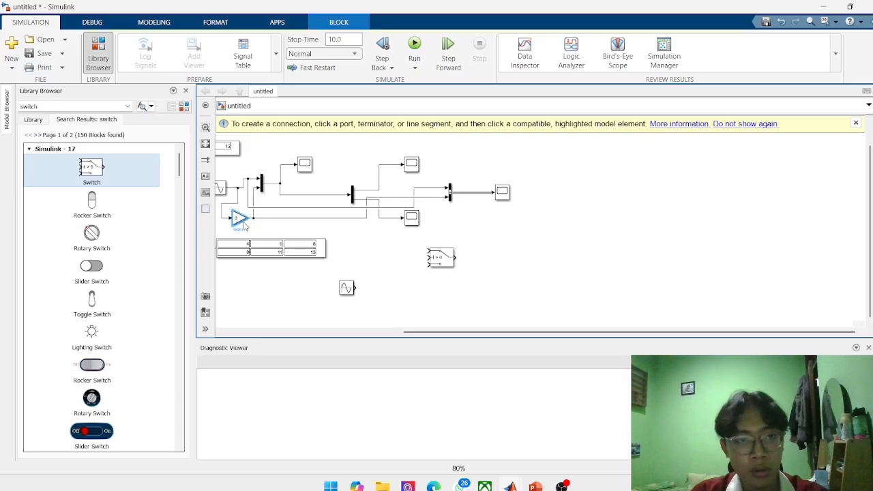
left_click(359, 260)
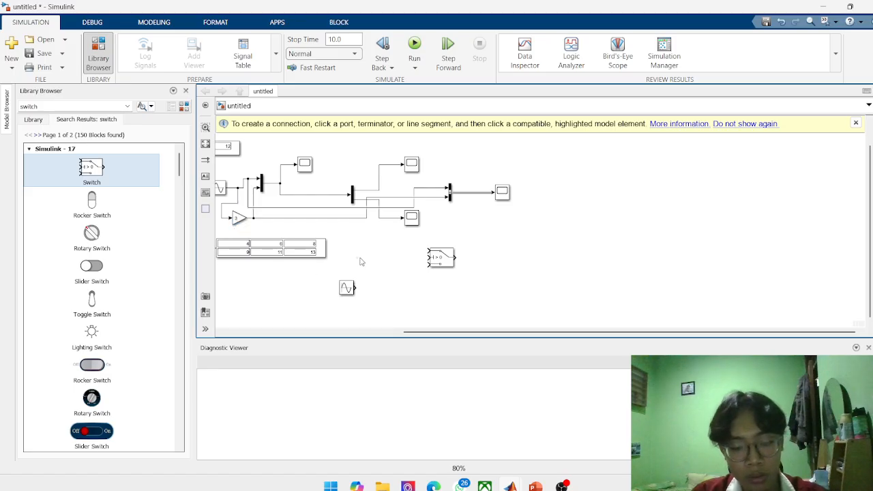
key("ctrl+v")
left_click_drag(367, 271, 381, 257)
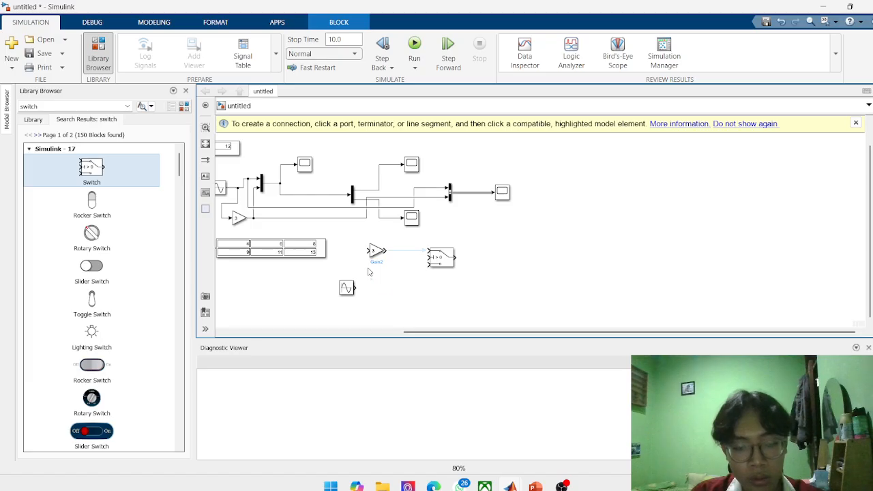
key("ctrl+v")
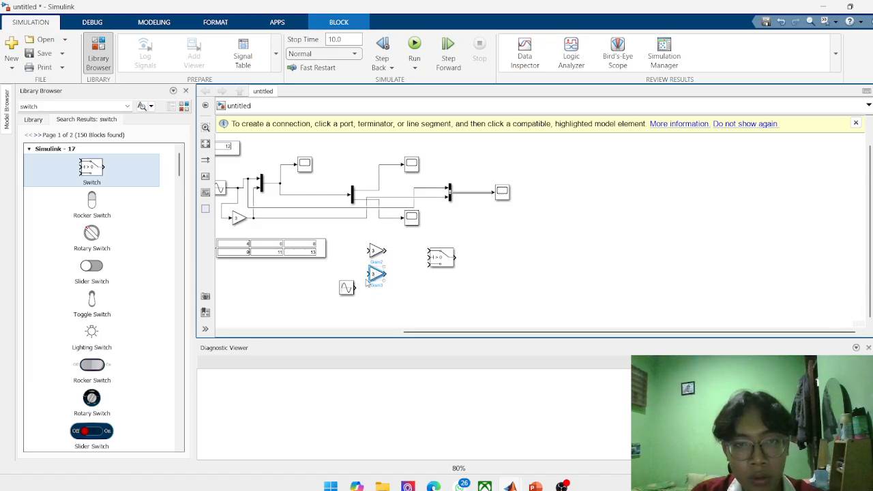
left_click_drag(346, 287, 289, 305)
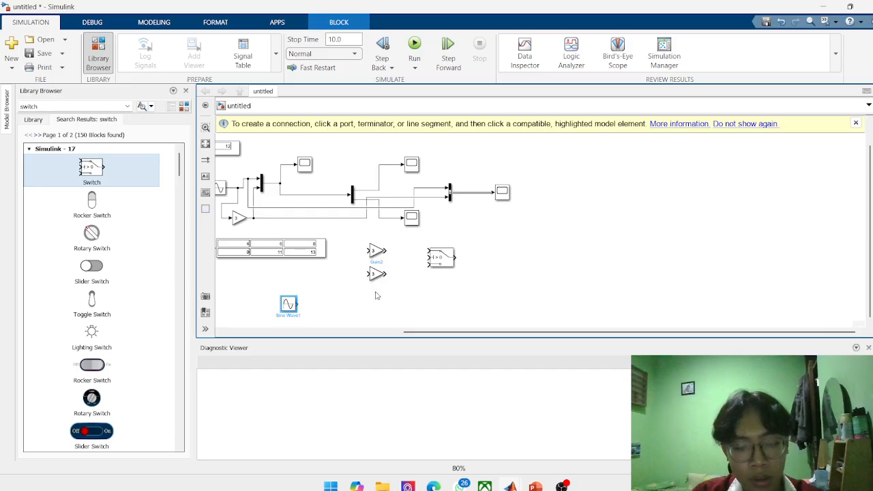
key("ctrl+v")
left_click_drag(358, 292, 376, 304)
left_click(397, 294)
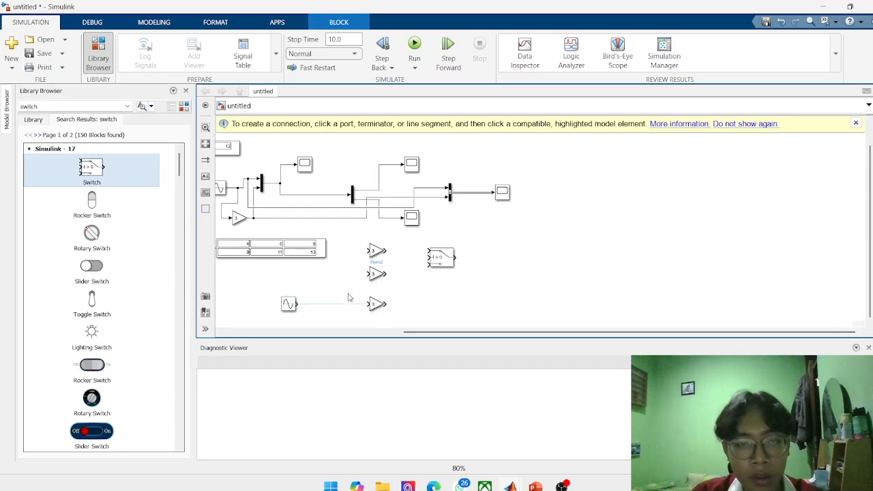
Set the middle Gain copy to 2 and the upper Gain copy to 1.
scroll(348, 297, "up", 5)
double_click(408, 259)
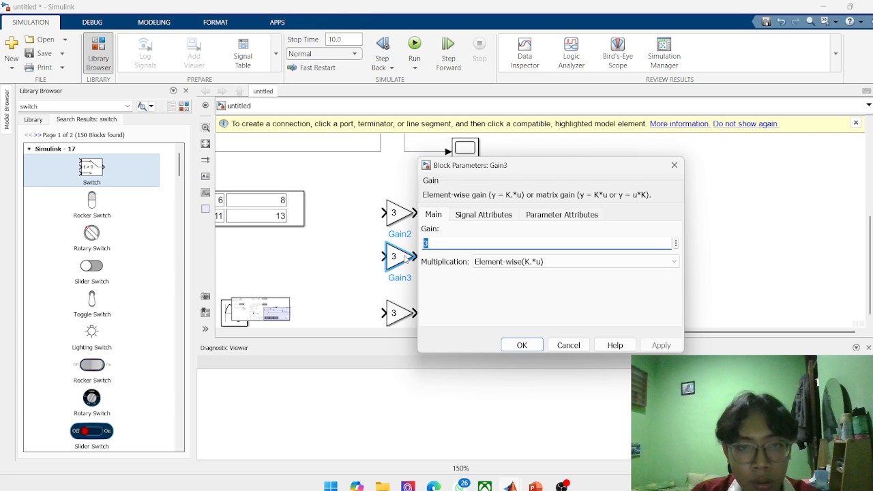
type("2")
key("Return")
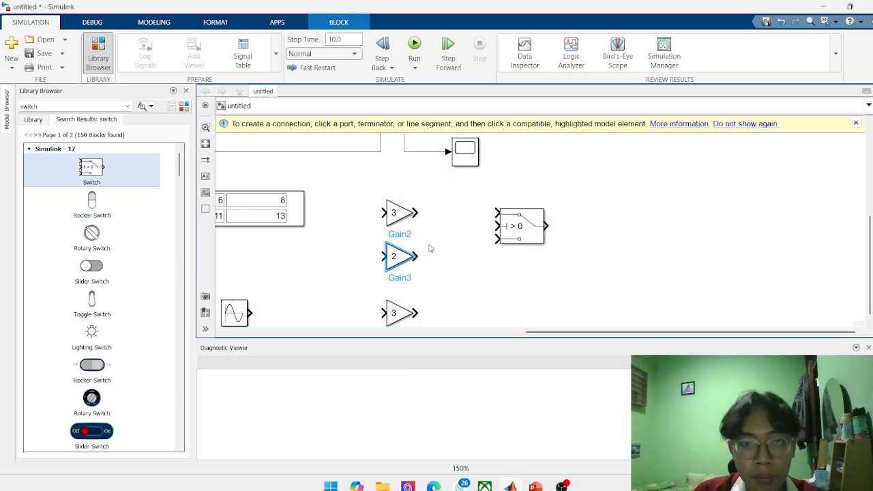
double_click(393, 212)
type("1")
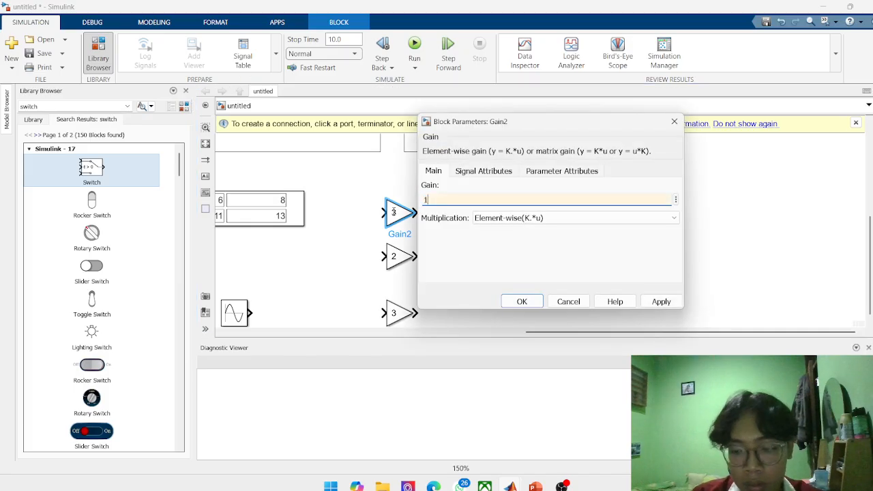
key("Return")
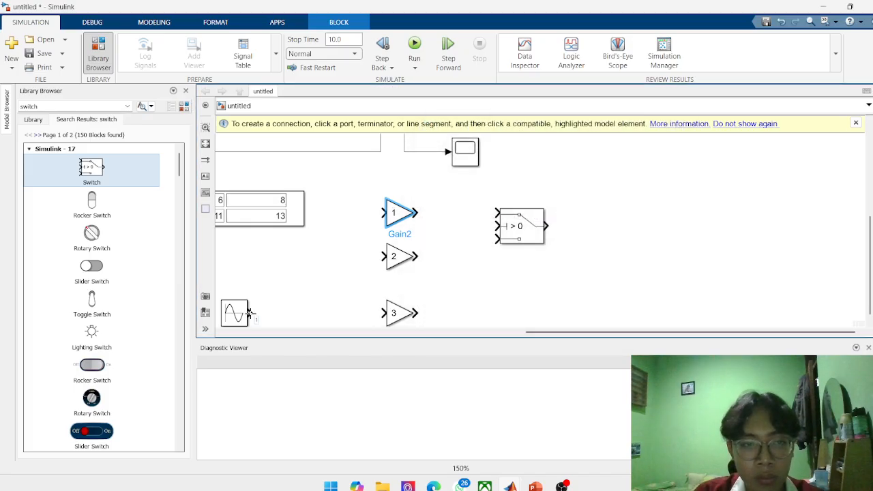
Connect the copied Sine Wave to all three Gains and wire Gains 1, 2 and 3 to the Switch's first, second and third inputs.
left_click_drag(250, 314, 382, 213)
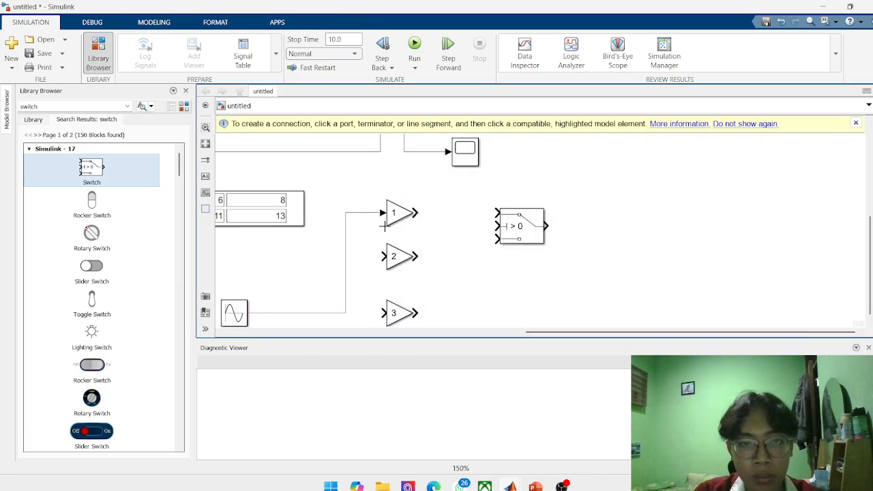
left_click_drag(381, 255, 345, 256)
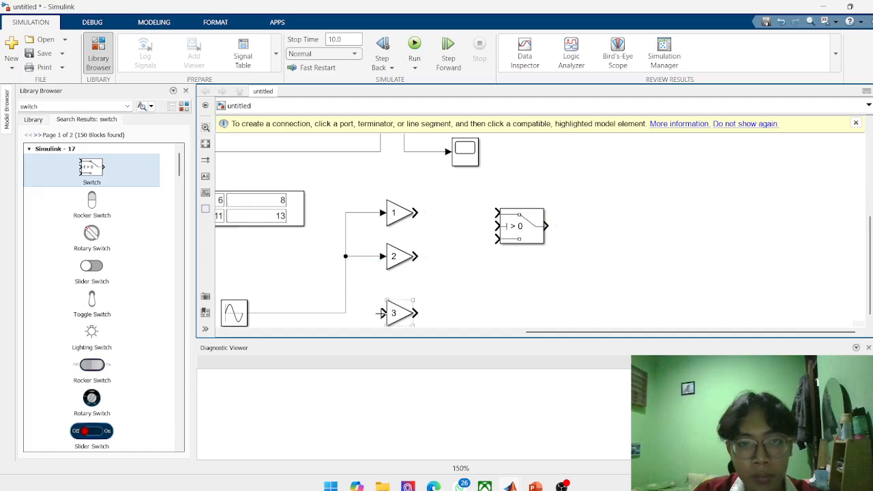
left_click_drag(382, 314, 345, 309)
left_click_drag(417, 213, 495, 213)
left_click_drag(417, 257, 496, 226)
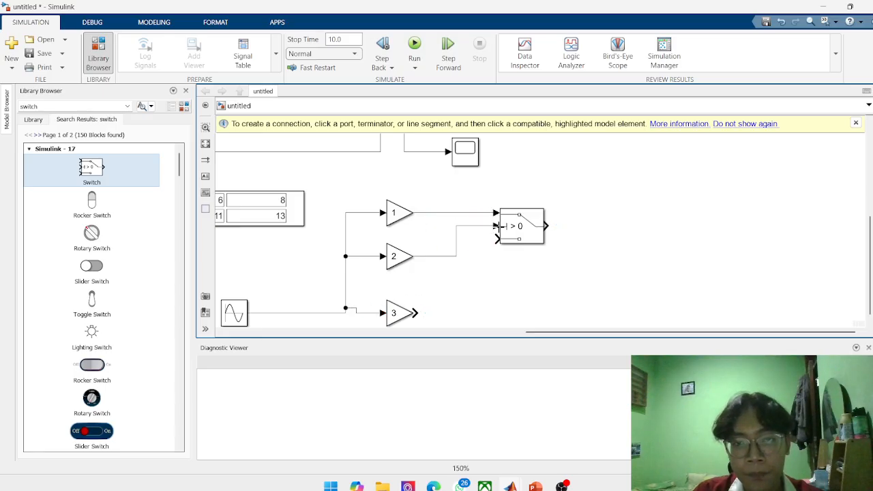
left_click_drag(416, 313, 505, 242)
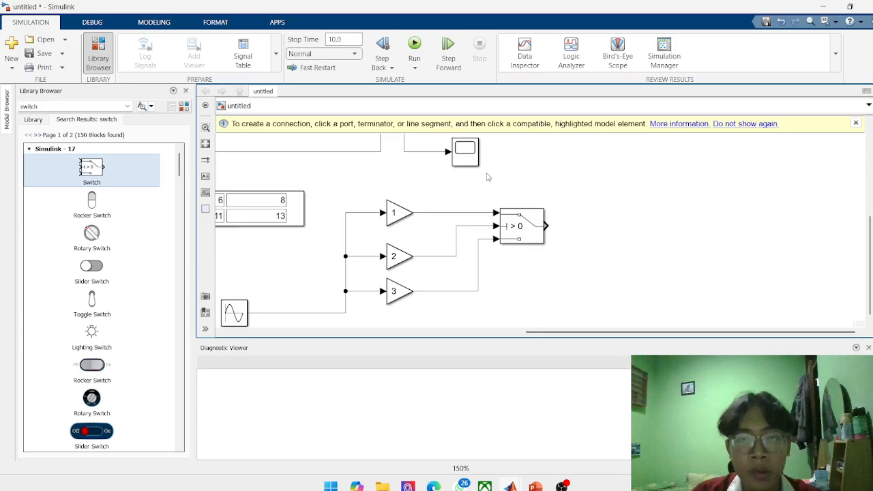
Duplicate the Demux's lower Scope, place the copy beyond the Switch and connect it to the Switch output.
left_click(465, 154)
right_click(464, 156)
left_click(501, 197)
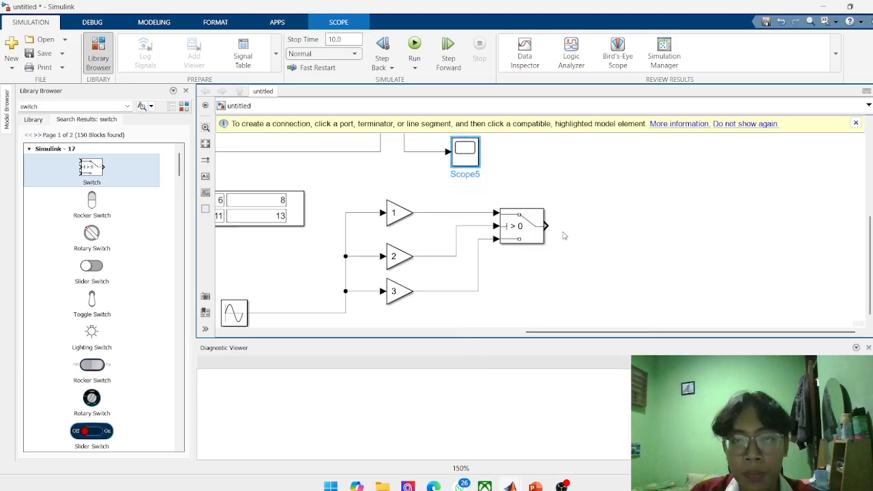
key("ctrl+v")
left_click_drag(471, 164, 614, 224)
left_click(593, 231)
Run the simulation and examine the switched signal in the Switch's Scope.
left_click(416, 49)
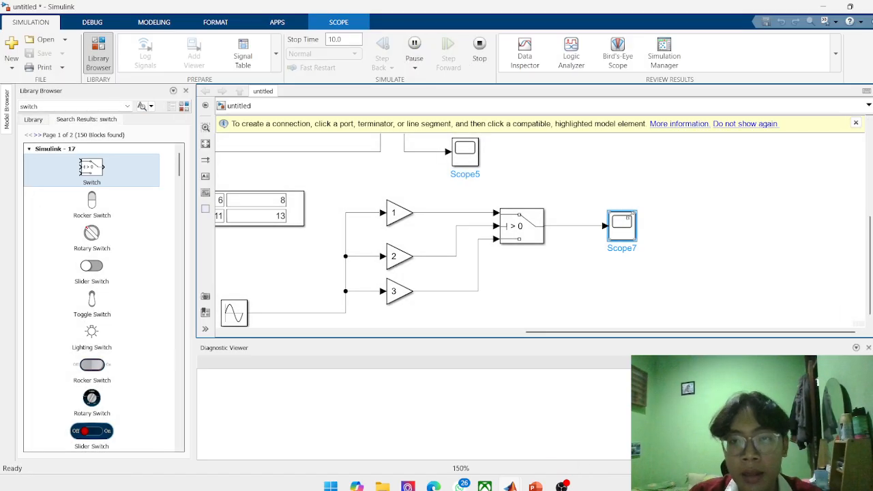
double_click(627, 226)
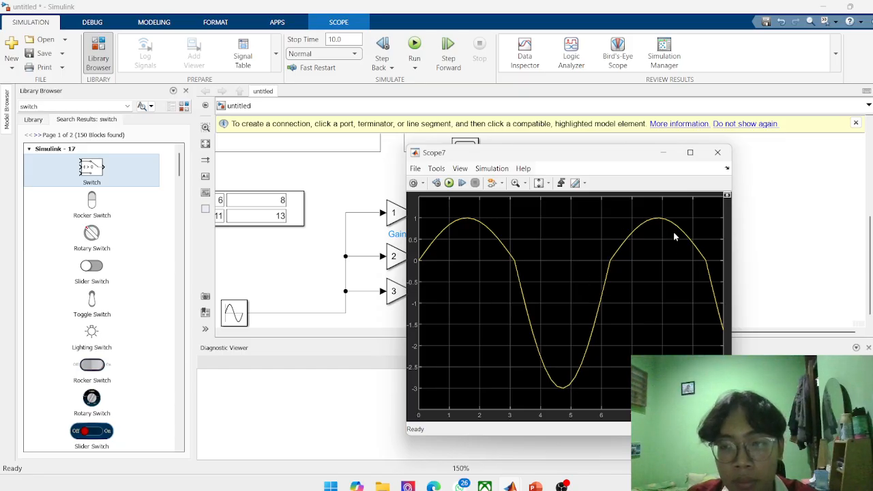
left_click(664, 153)
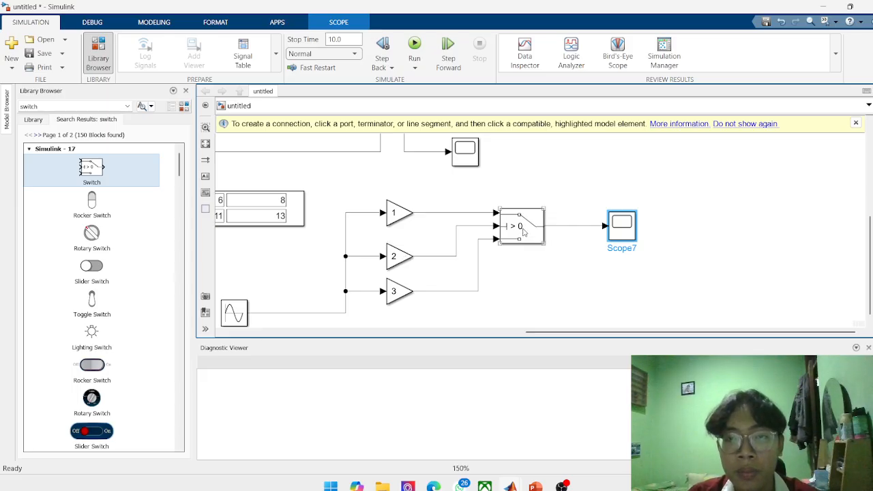
double_click(620, 229)
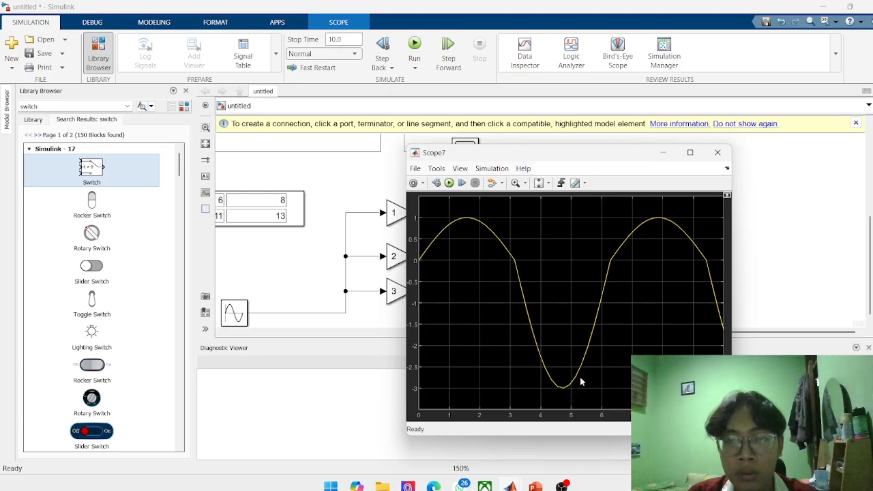
Minimize the Switch's Scope window and set the Switch threshold to 1.
left_click(663, 152)
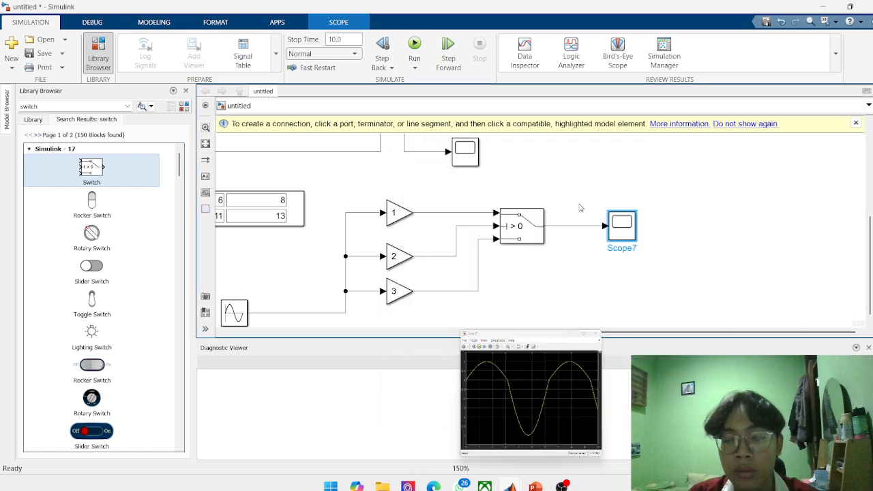
double_click(519, 230)
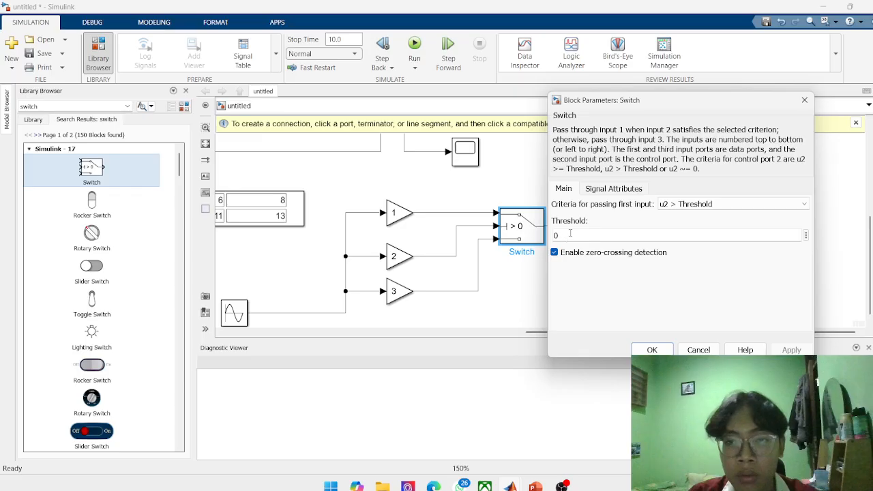
key("BackSpace")
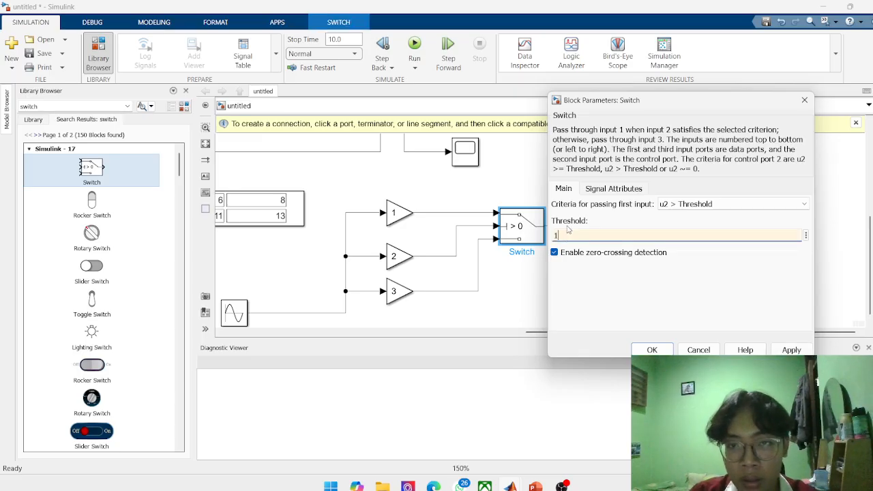
type("1")
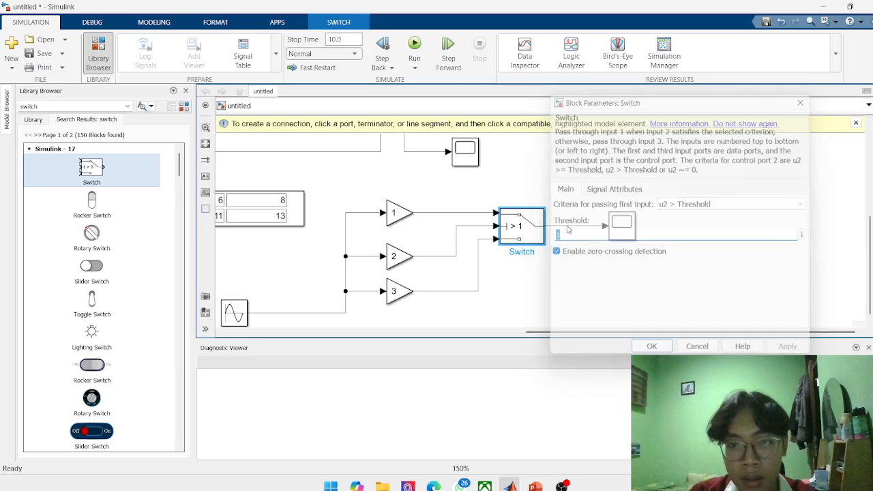
key("Return")
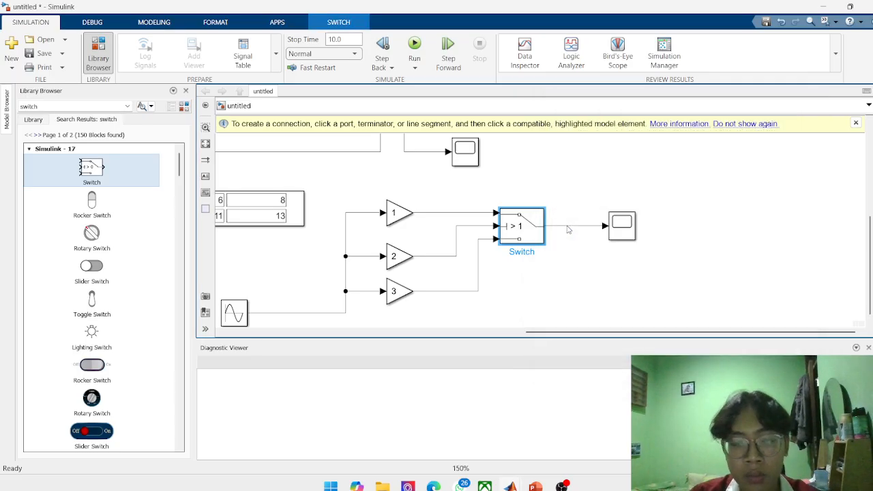
Run the simulation and examine the Switch output in its Scope with the threshold at 1, closing the Scope when done.
left_click(414, 47)
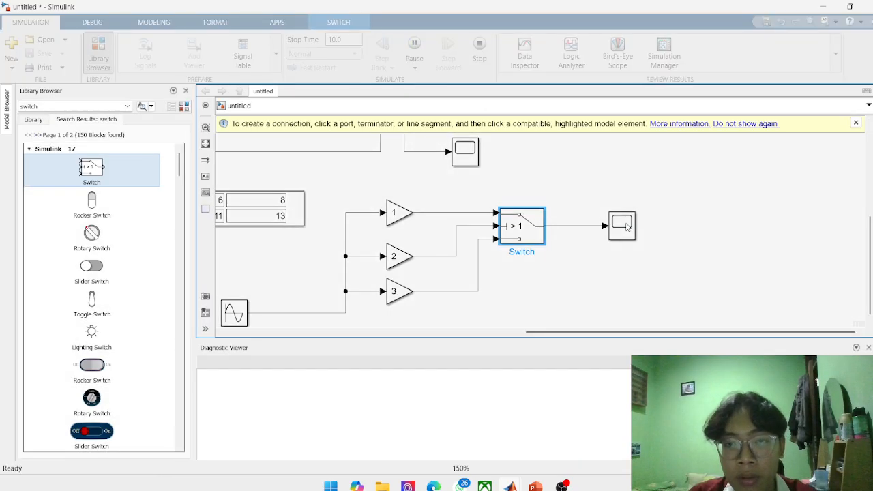
double_click(626, 227)
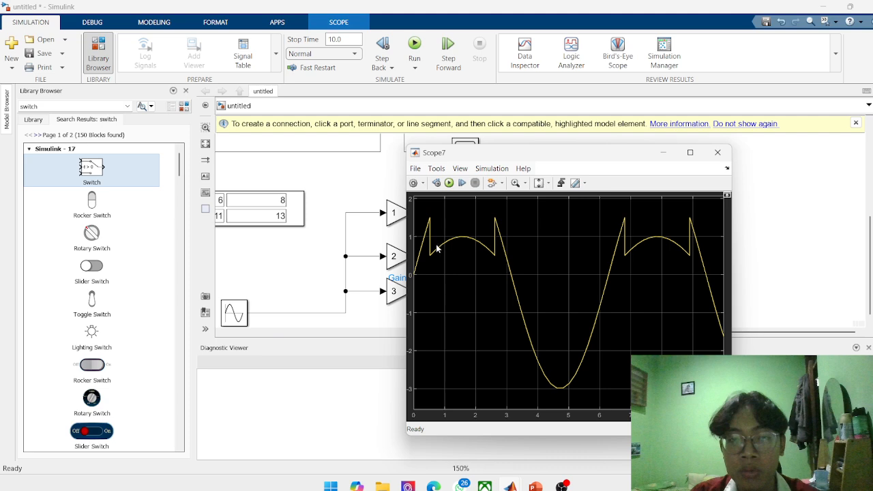
left_click_drag(617, 156, 718, 264)
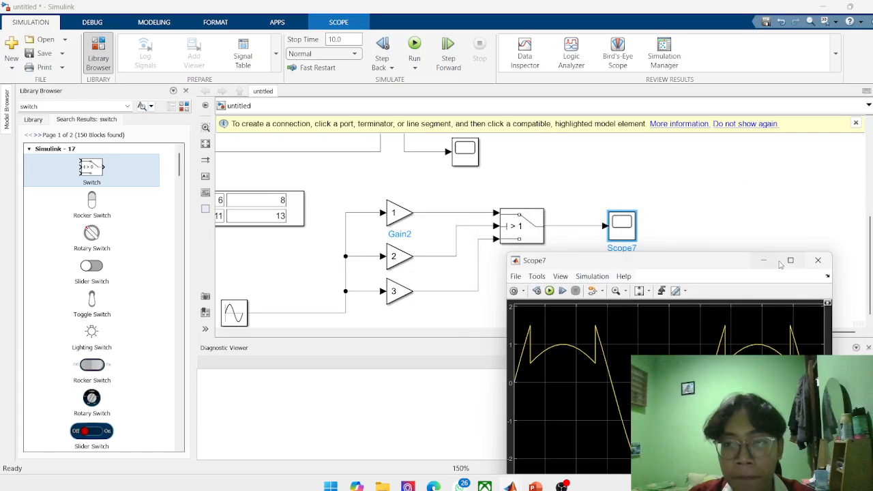
left_click(815, 262)
Set the Switch threshold to 3.
double_click(522, 232)
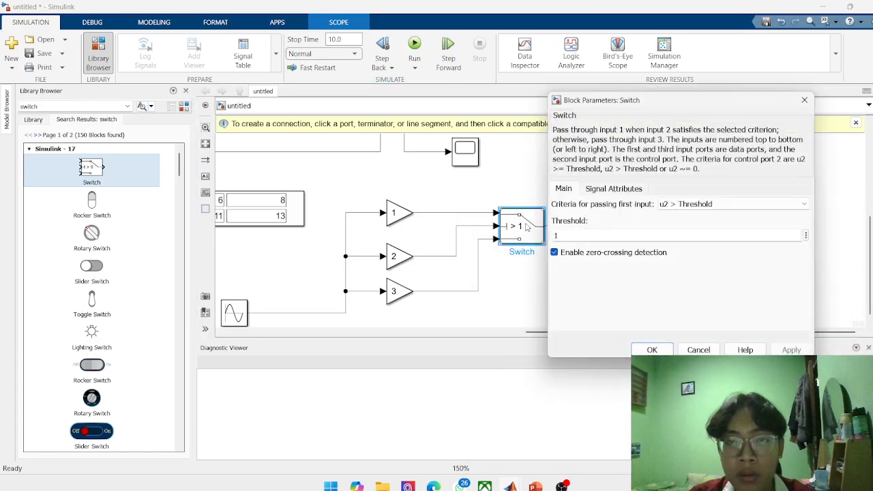
double_click(584, 232)
type("3")
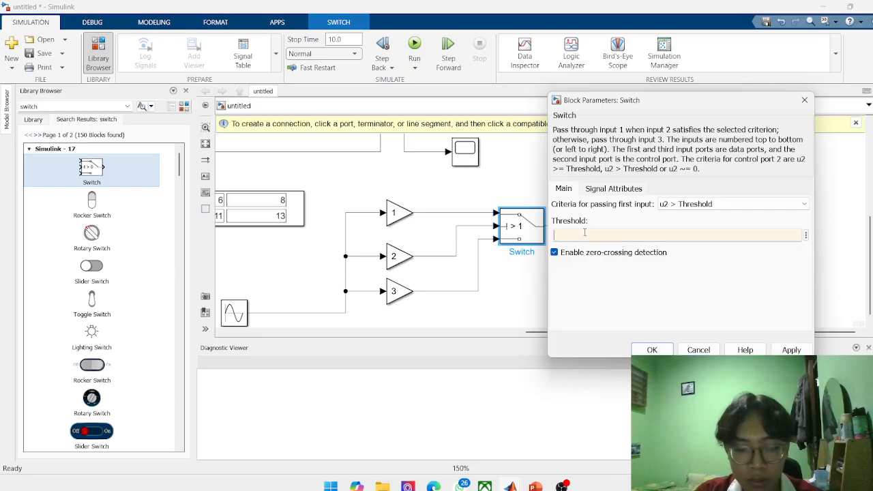
key("Return")
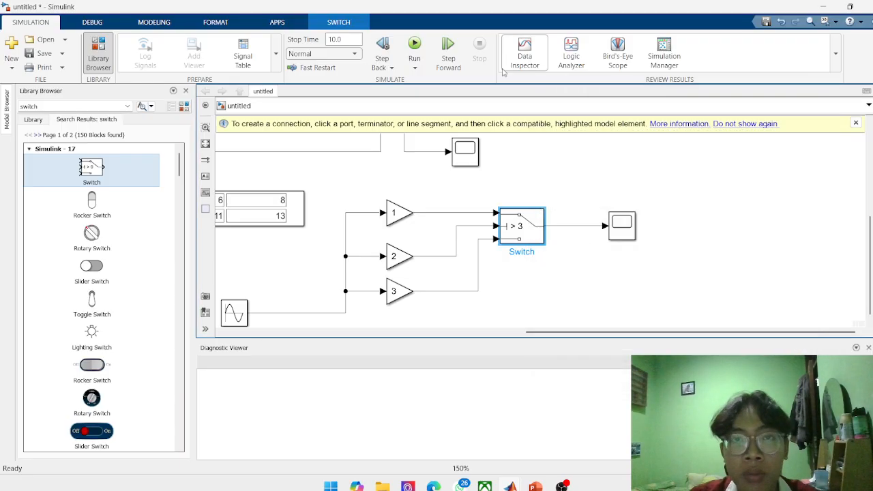
Rerun the simulation and examine the Switch output in its Scope with the threshold at 3, closing the Scope when done.
left_click(414, 47)
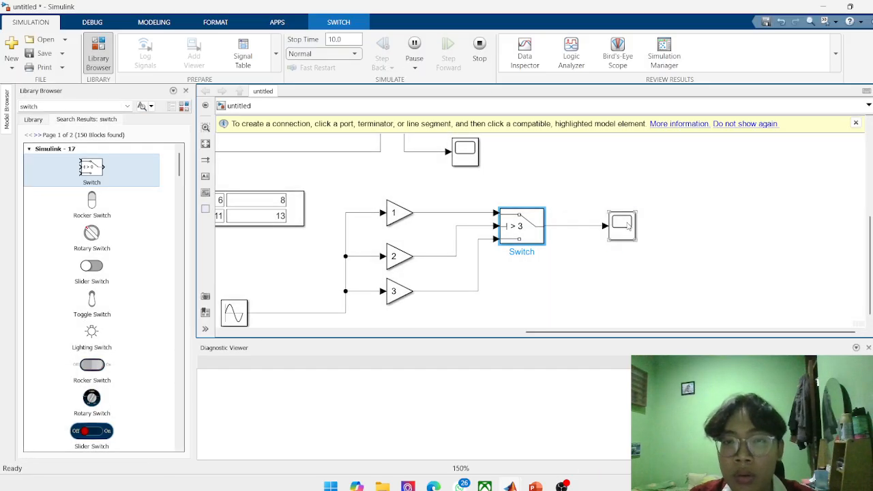
double_click(626, 224)
left_click_drag(665, 270, 545, 181)
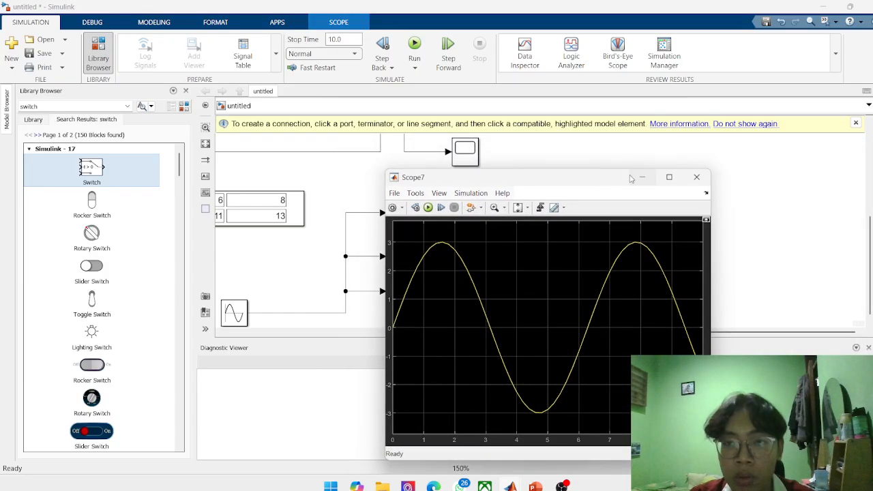
left_click(695, 176)
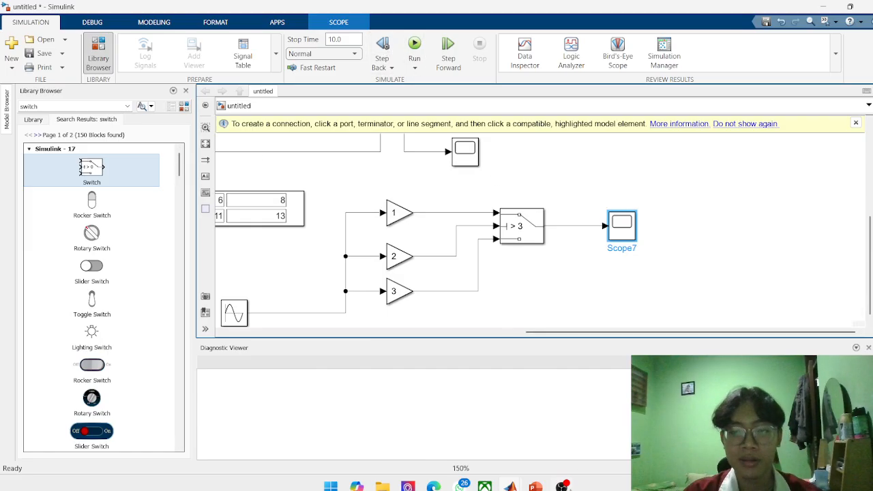
left_click(562, 486)
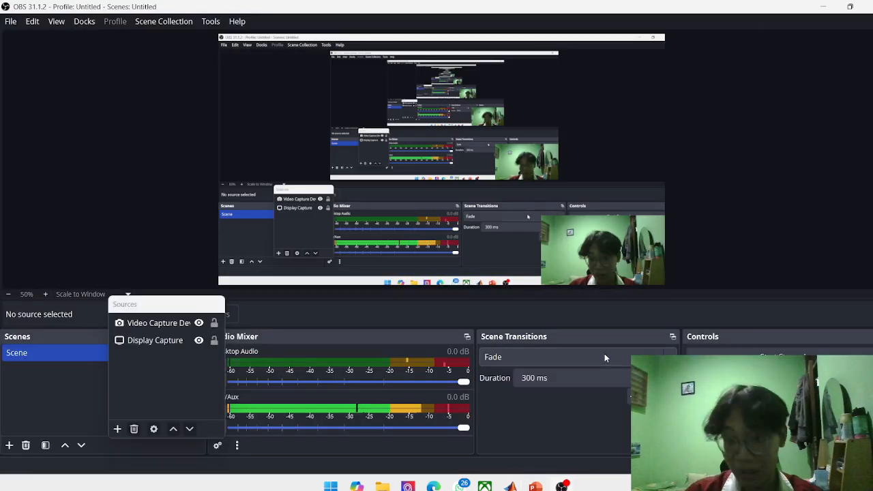